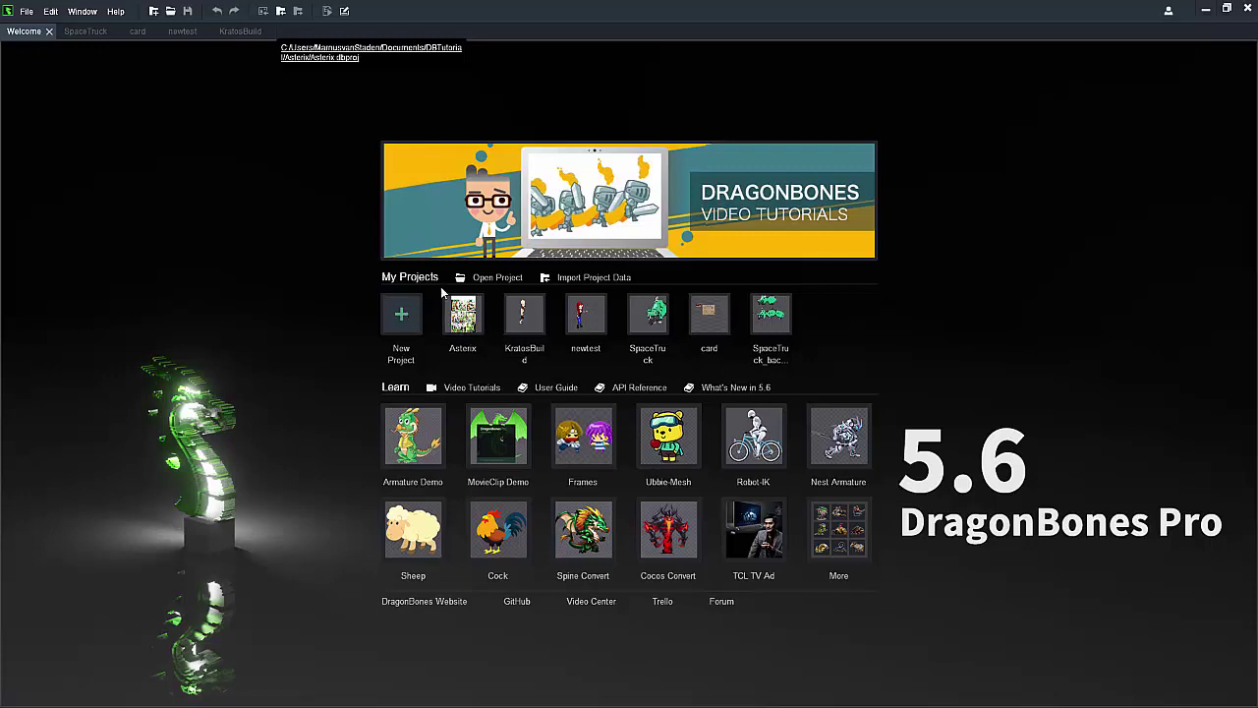
# Step: Start a new project from the Welcome screen's New Project tile
pyautogui.click(413, 325)
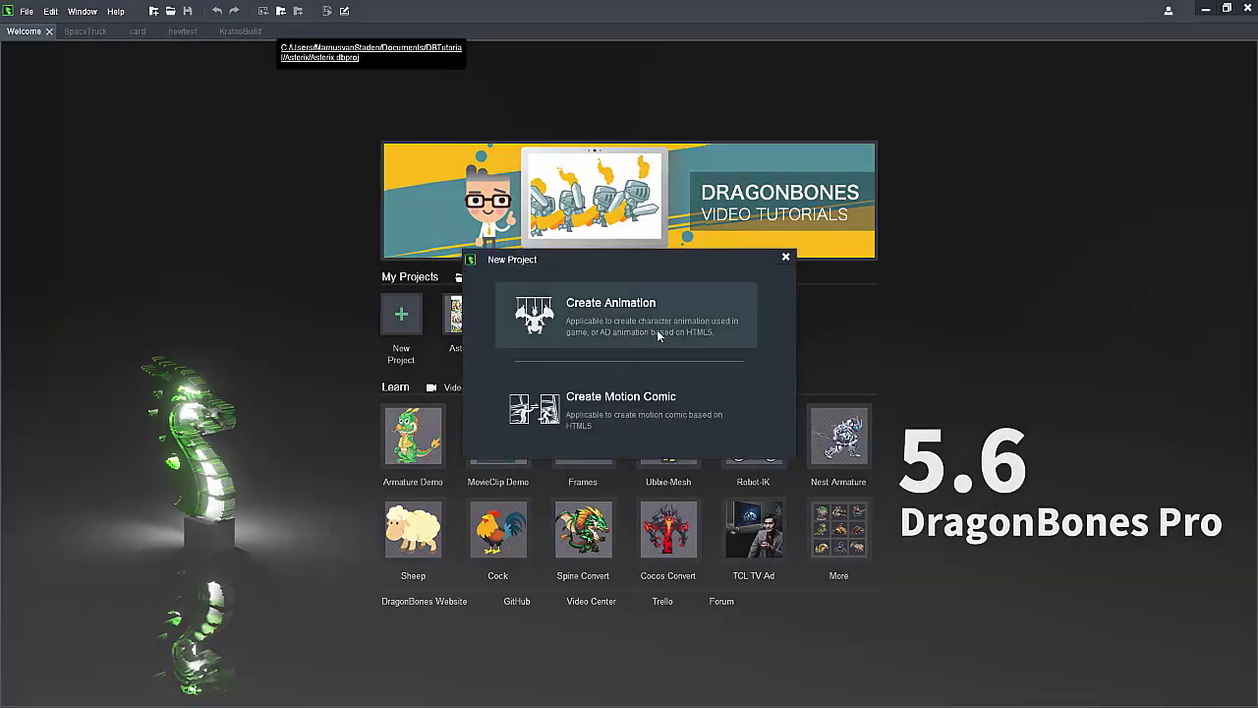
# Step: Choose Create Motion Comic, browse the phone and tablet size presets, then pick Custom
pyautogui.click(692, 420)
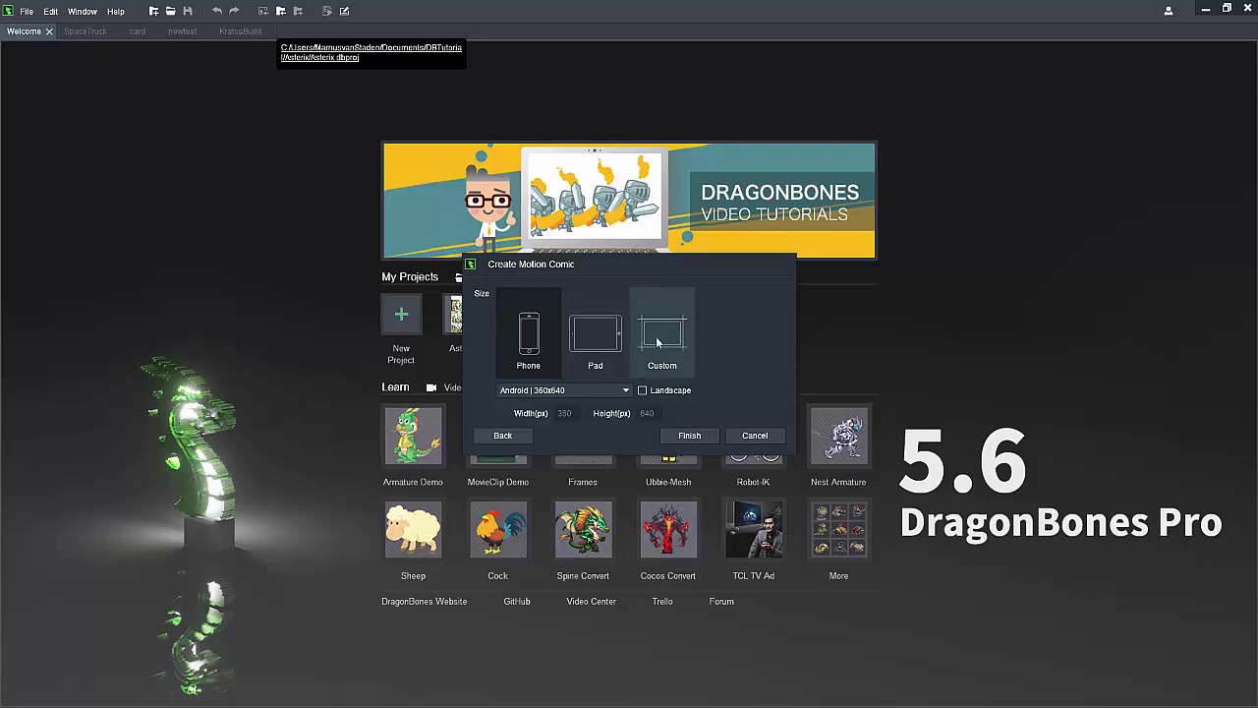
pyautogui.moveTo(568, 265); pyautogui.dragTo(577, 243)
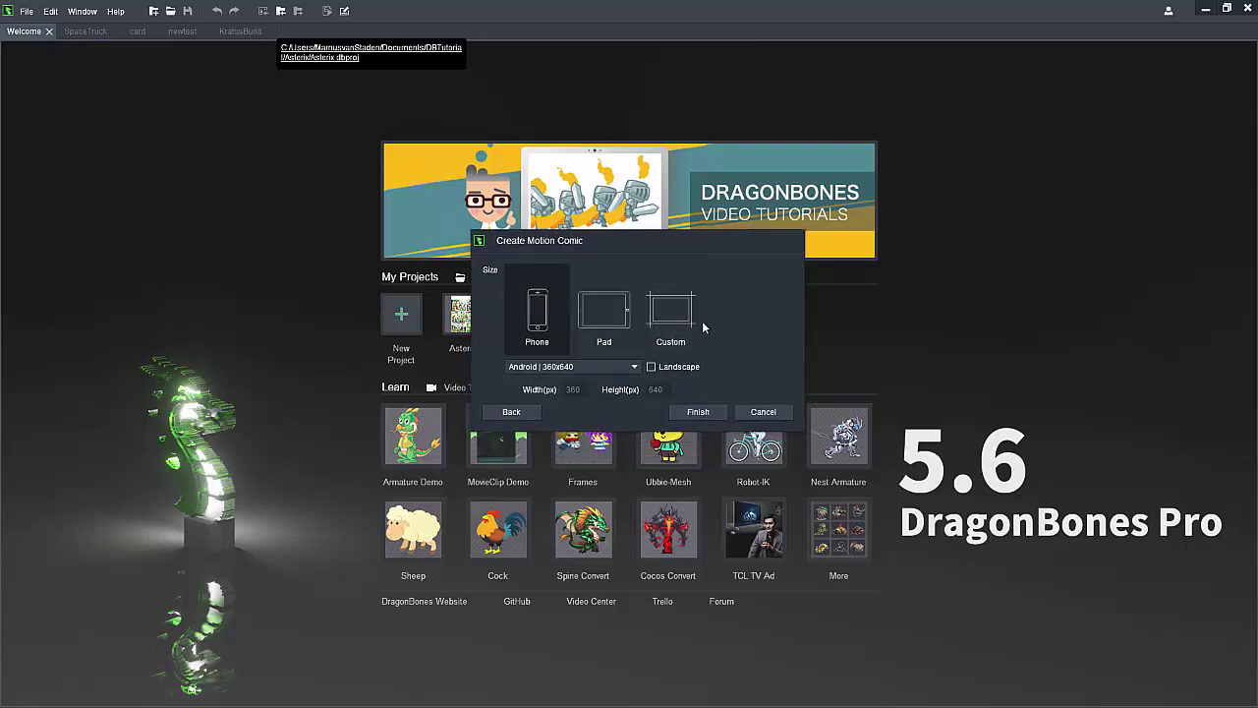
pyautogui.click(599, 369)
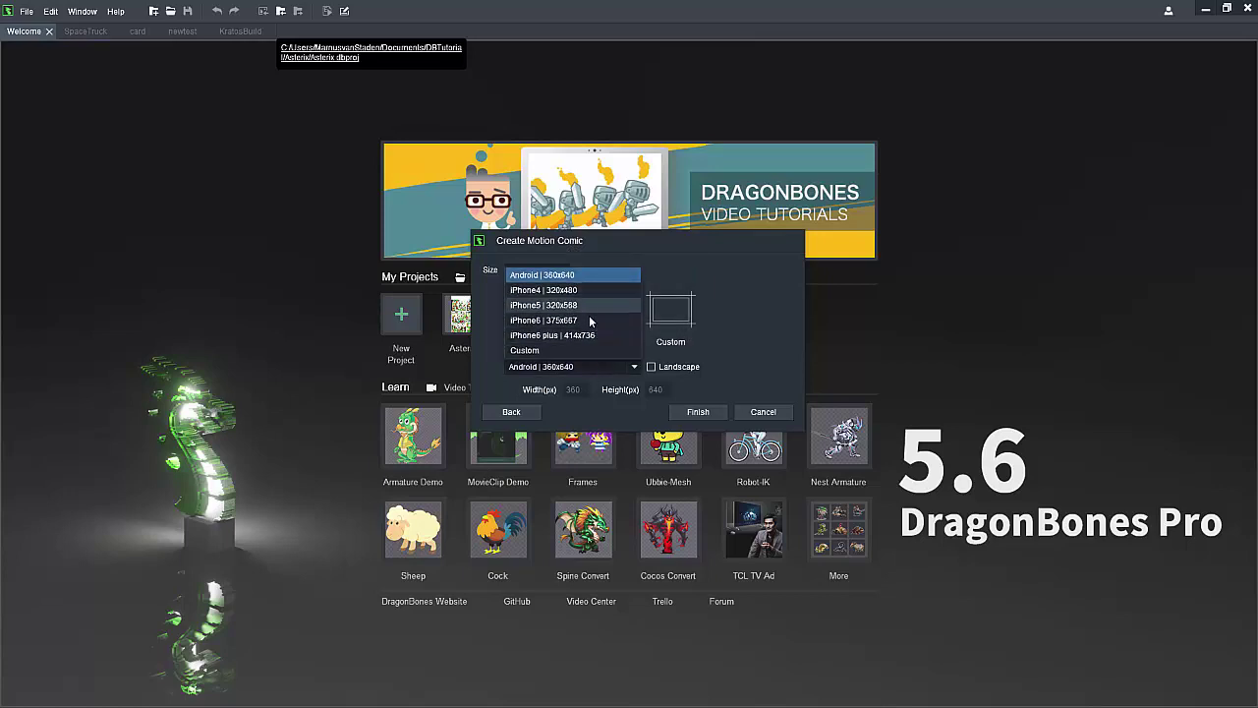
pyautogui.click(716, 345)
pyautogui.click(600, 322)
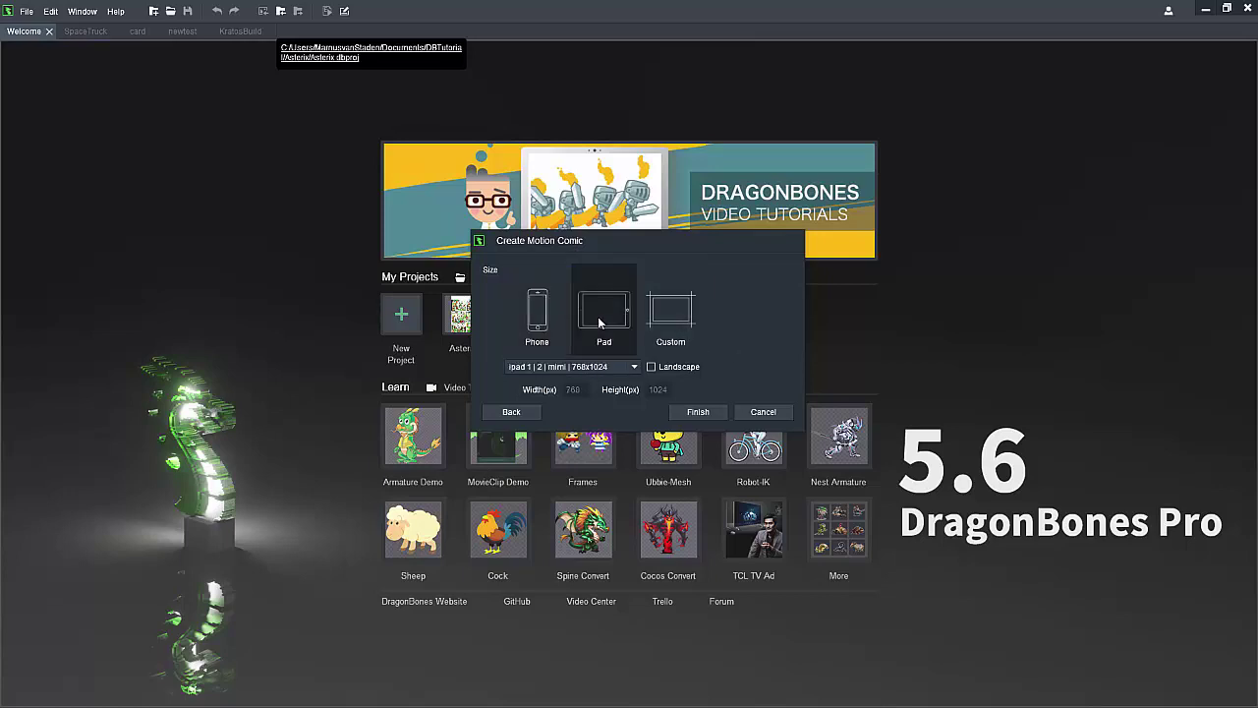
pyautogui.click(612, 371)
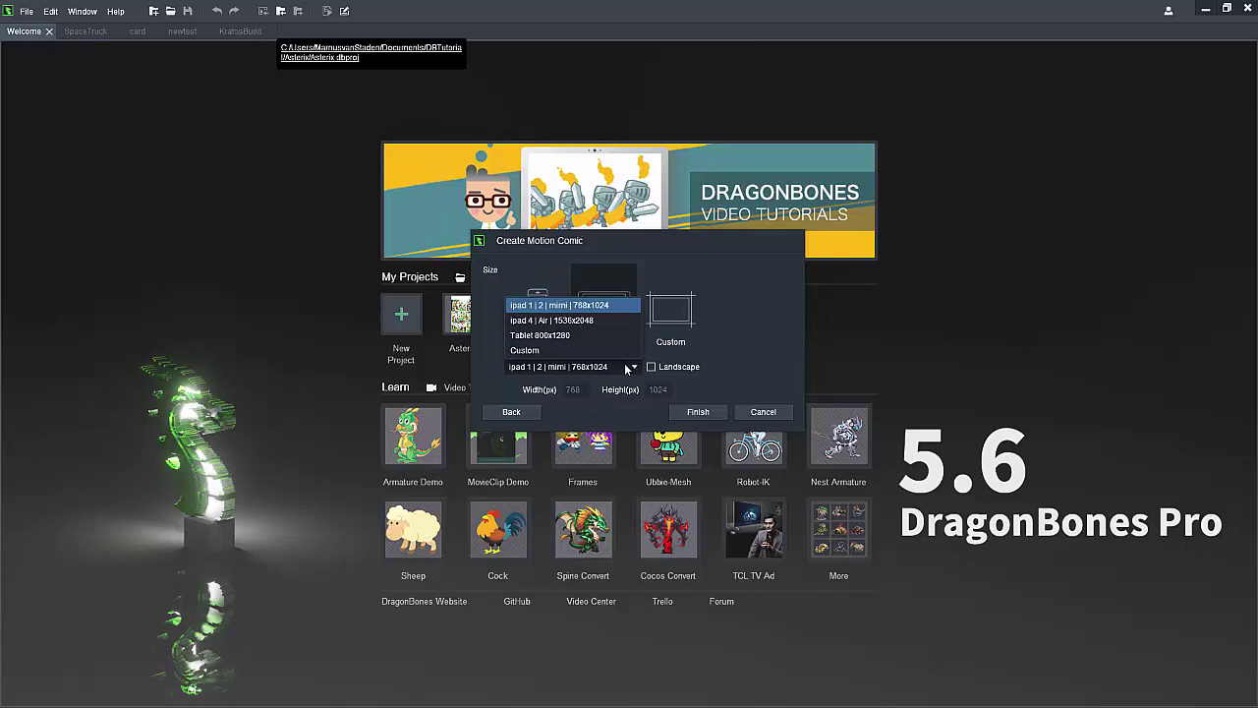
pyautogui.click(611, 350)
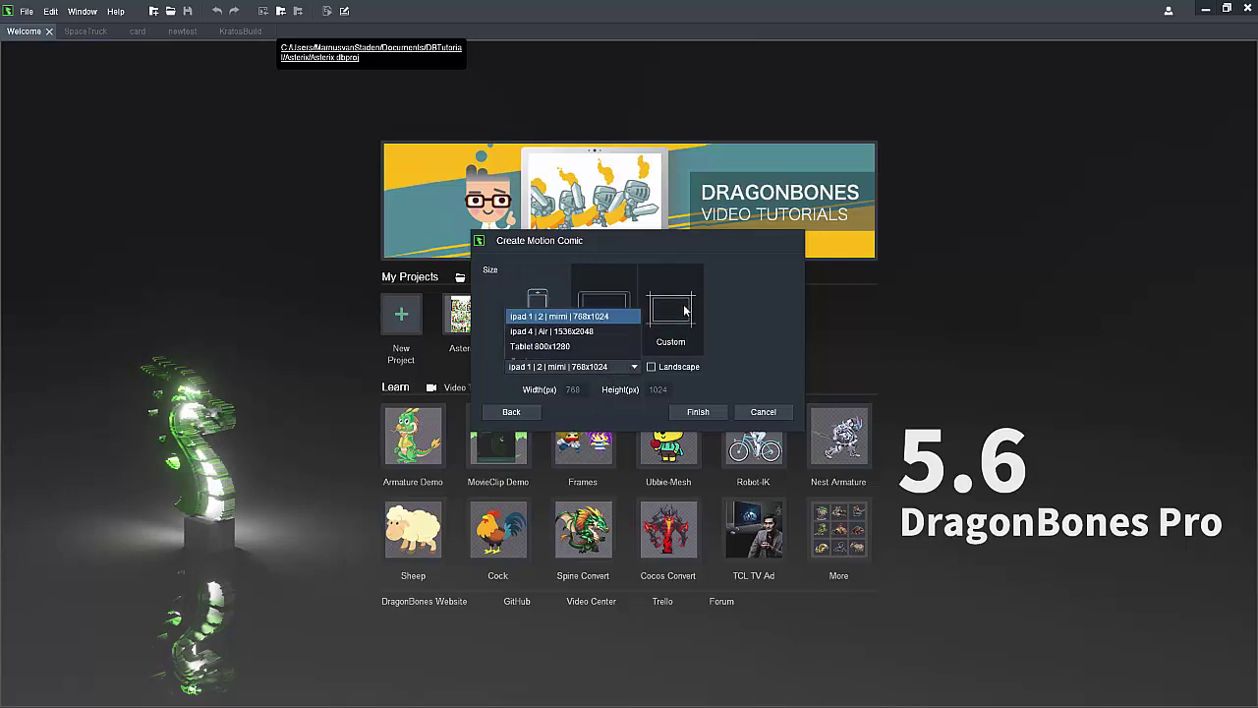
# Step: Recheck the phone and tablet presets before selecting Custom size again
pyautogui.doubleClick(573, 389)
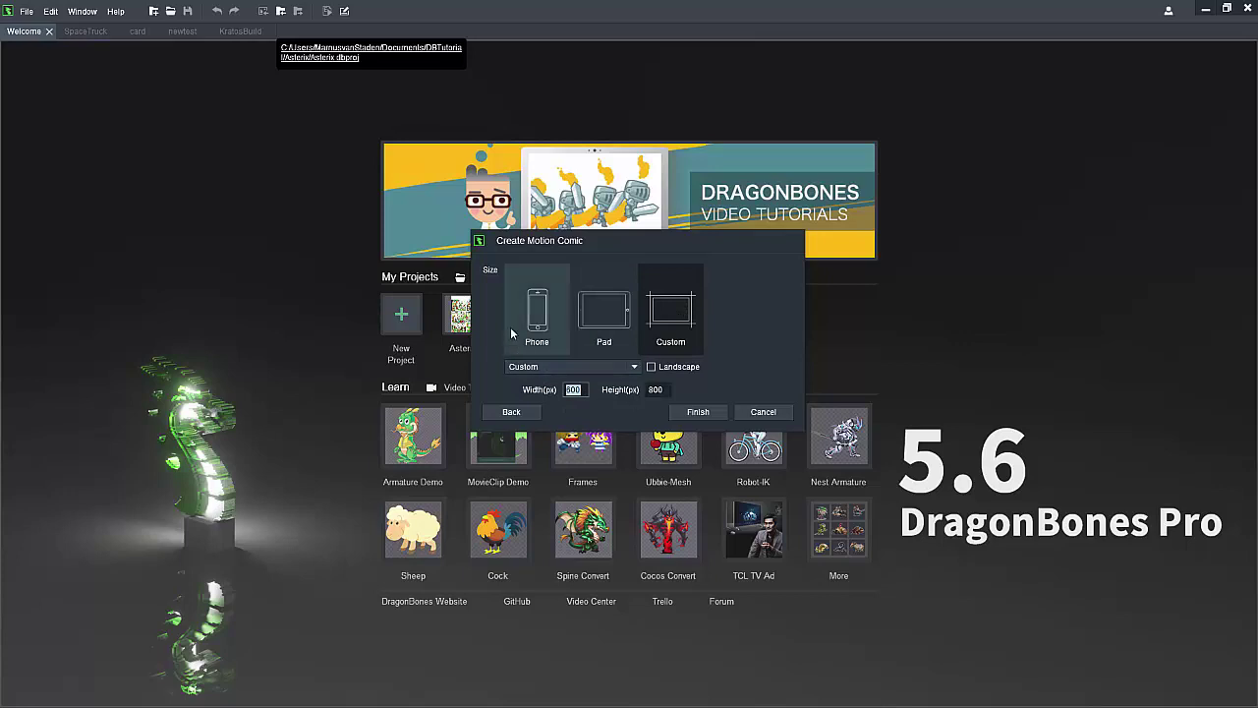
pyautogui.click(537, 313)
pyautogui.click(603, 371)
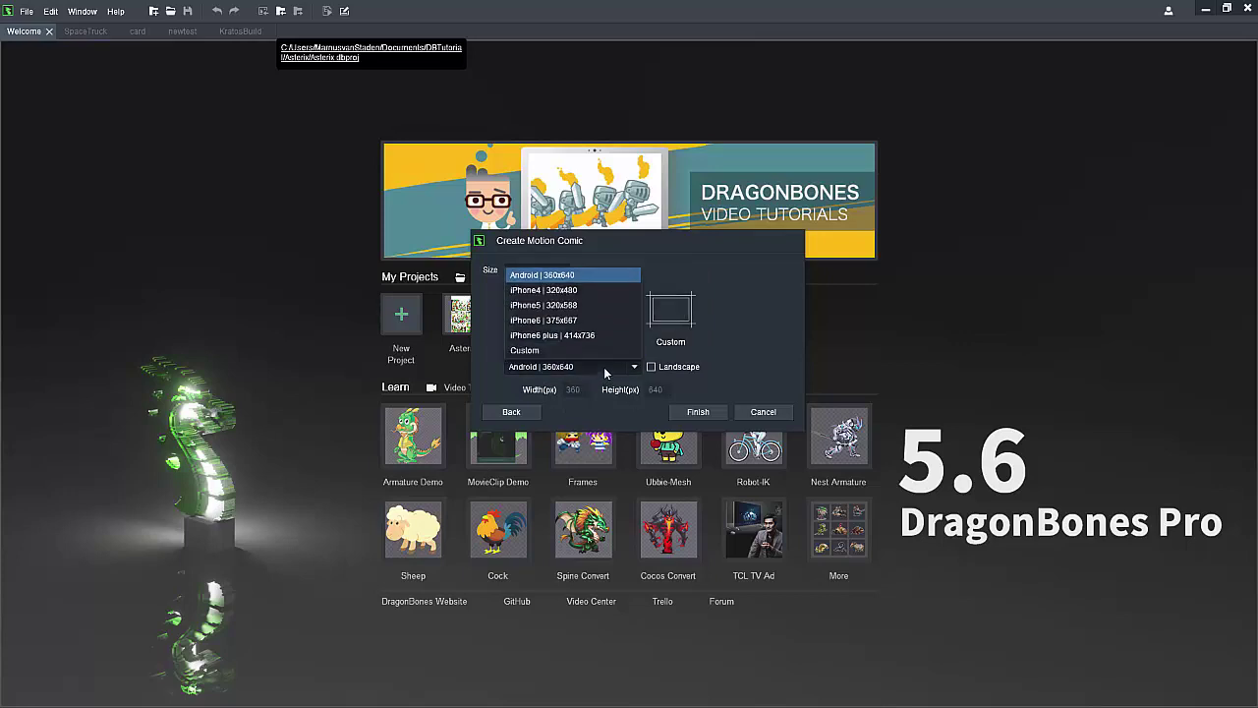
pyautogui.click(612, 308)
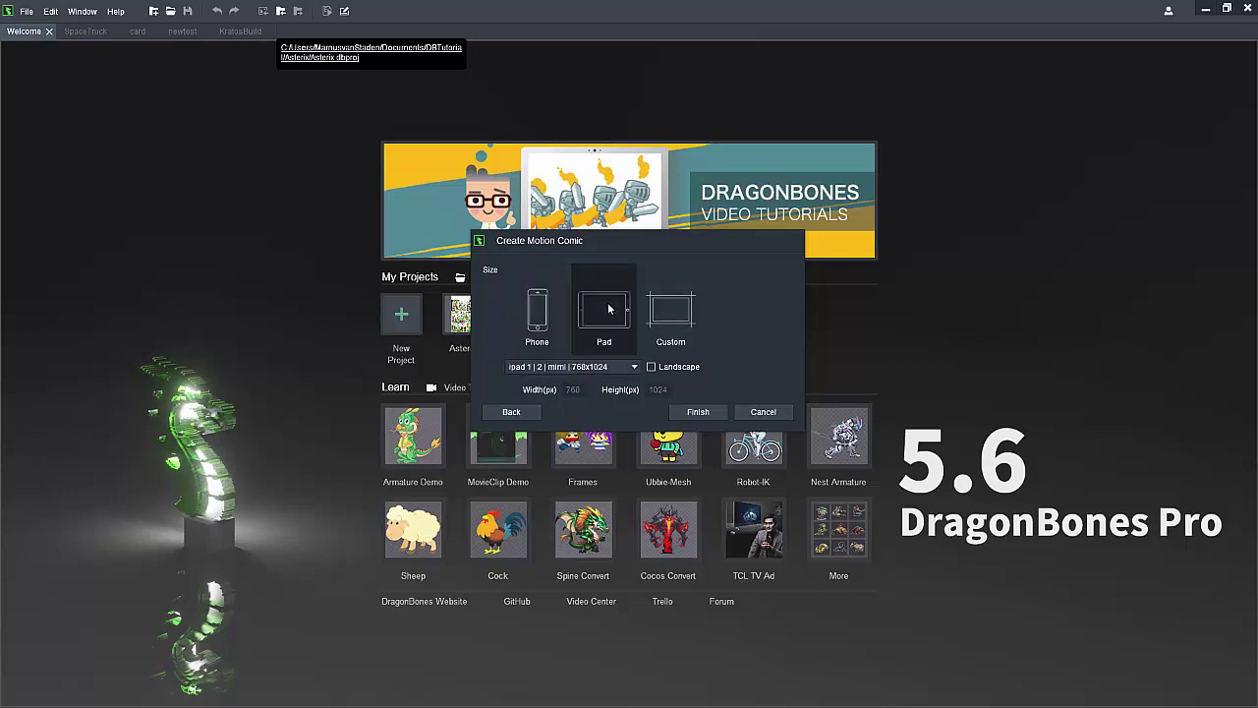
pyautogui.click(625, 367)
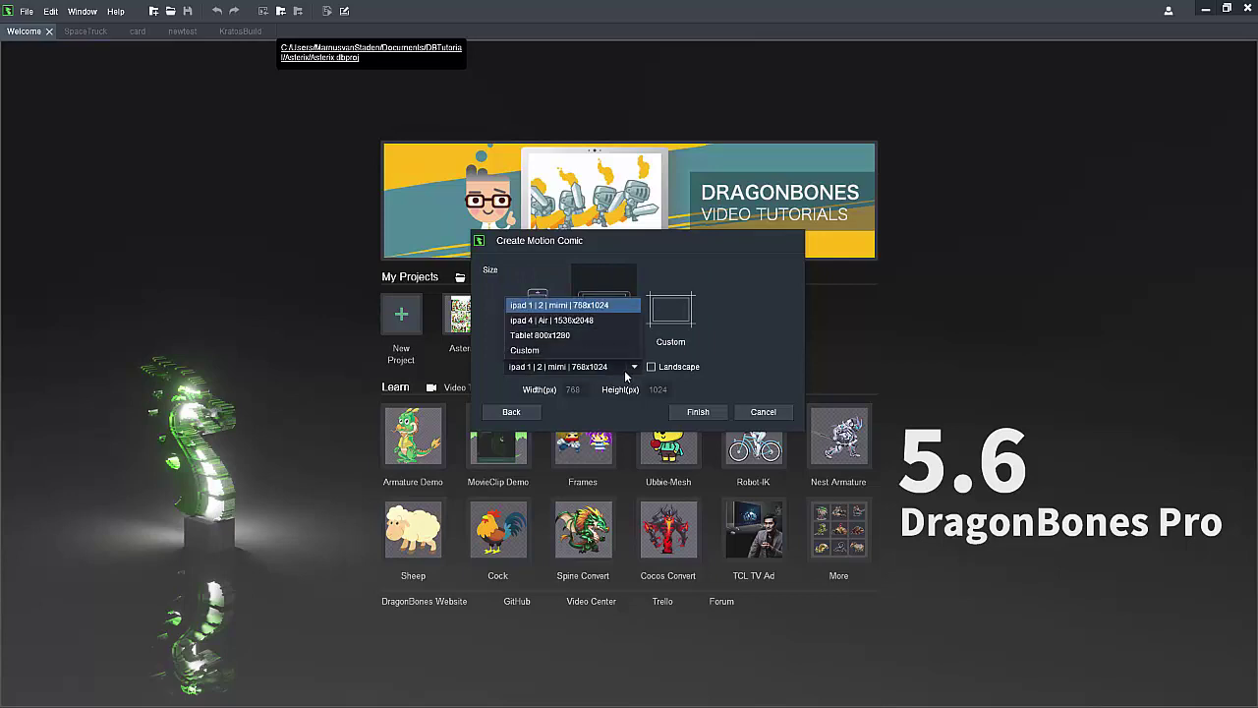
pyautogui.click(671, 309)
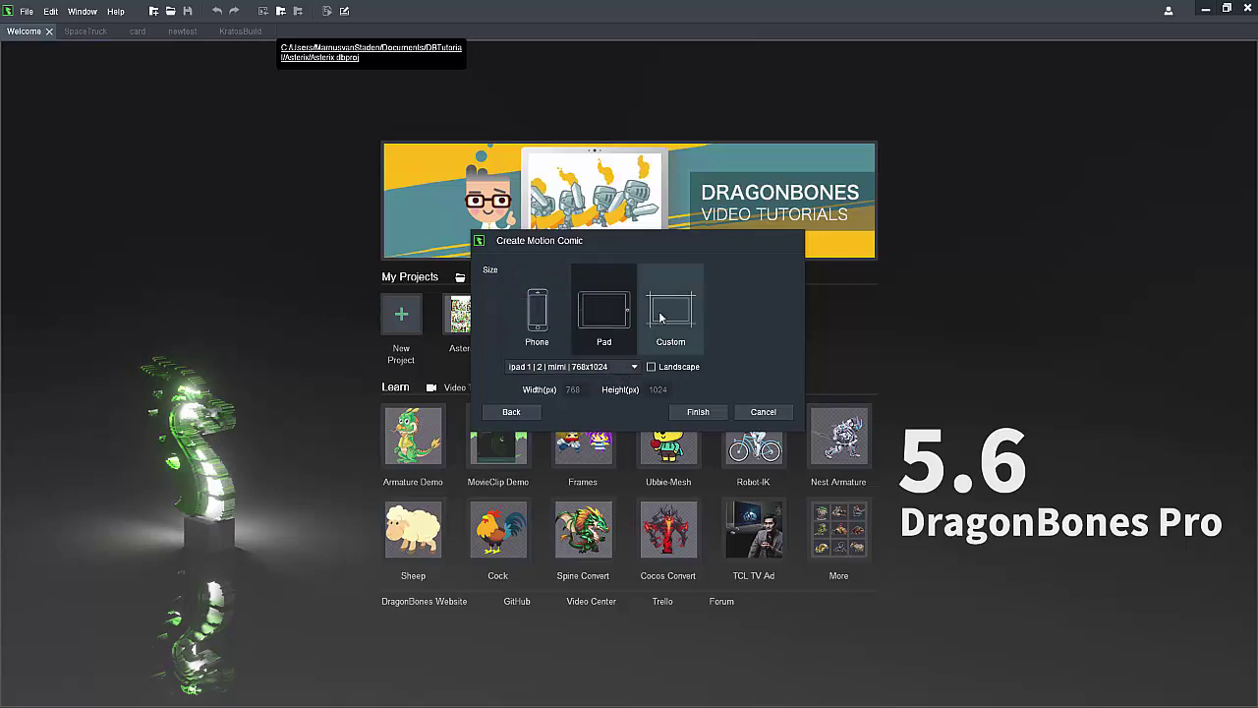
# Step: Enter the custom page size: width 850, height 601
pyautogui.click(578, 390)
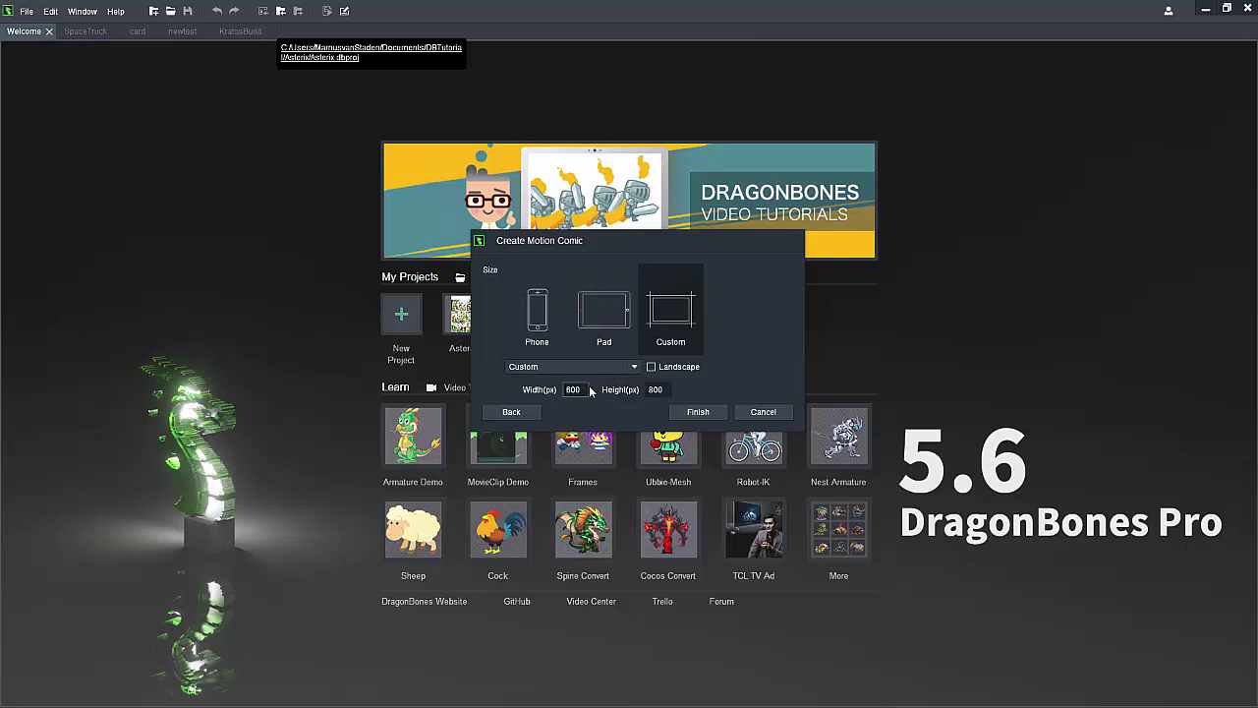
pyautogui.doubleClick(573, 390)
pyautogui.write('850')
pyautogui.press('Tab')
pyautogui.write('6')
pyautogui.press('Delete')
pyautogui.press('Delete')
pyautogui.press('Delete')
pyautogui.write('01')
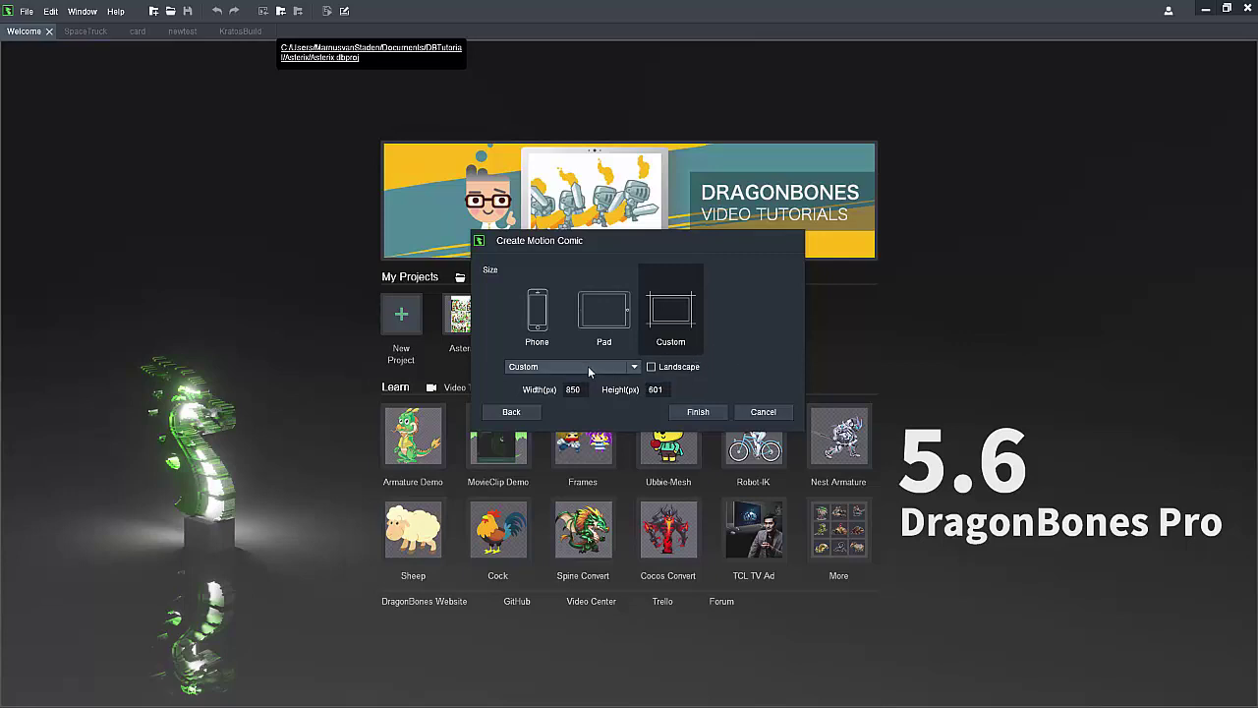
# Step: Untick Landscape and finish creating the 850 × 601 comic
pyautogui.click(651, 367)
pyautogui.click(698, 412)
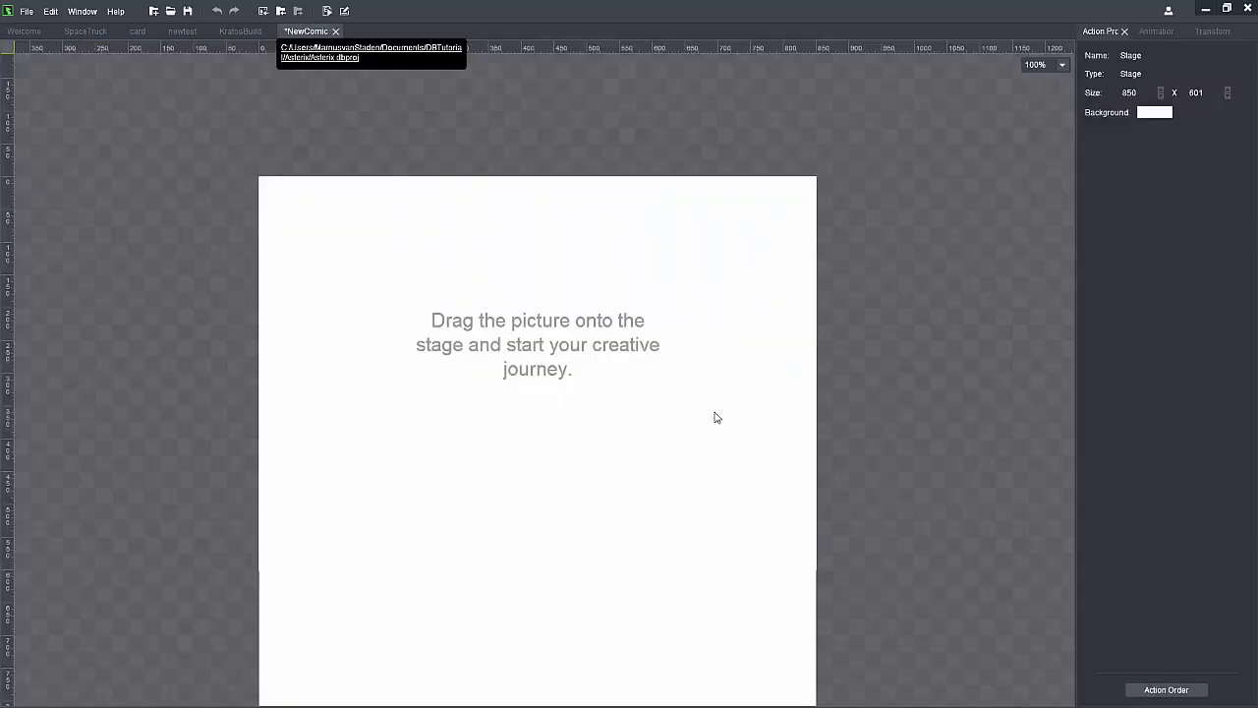
pyautogui.scroll(-2, 646, 315)
pyautogui.scroll(-3, 660, 322)
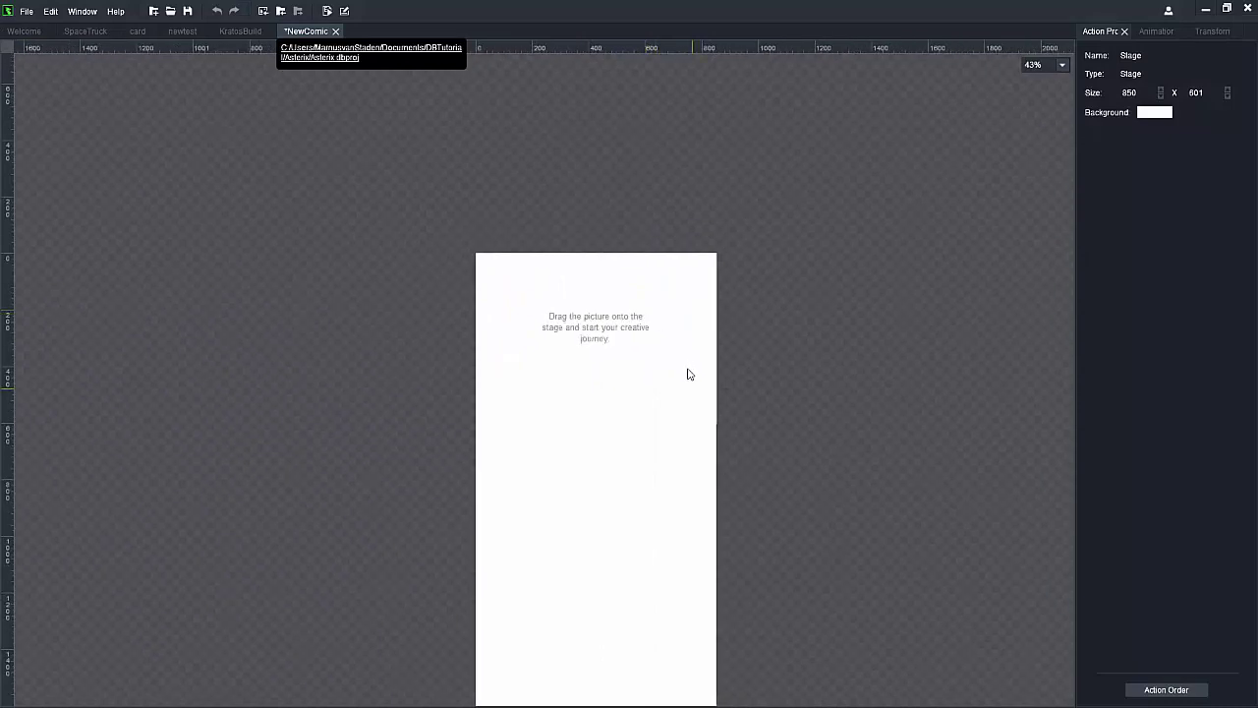
pyautogui.scroll(3, 611, 379)
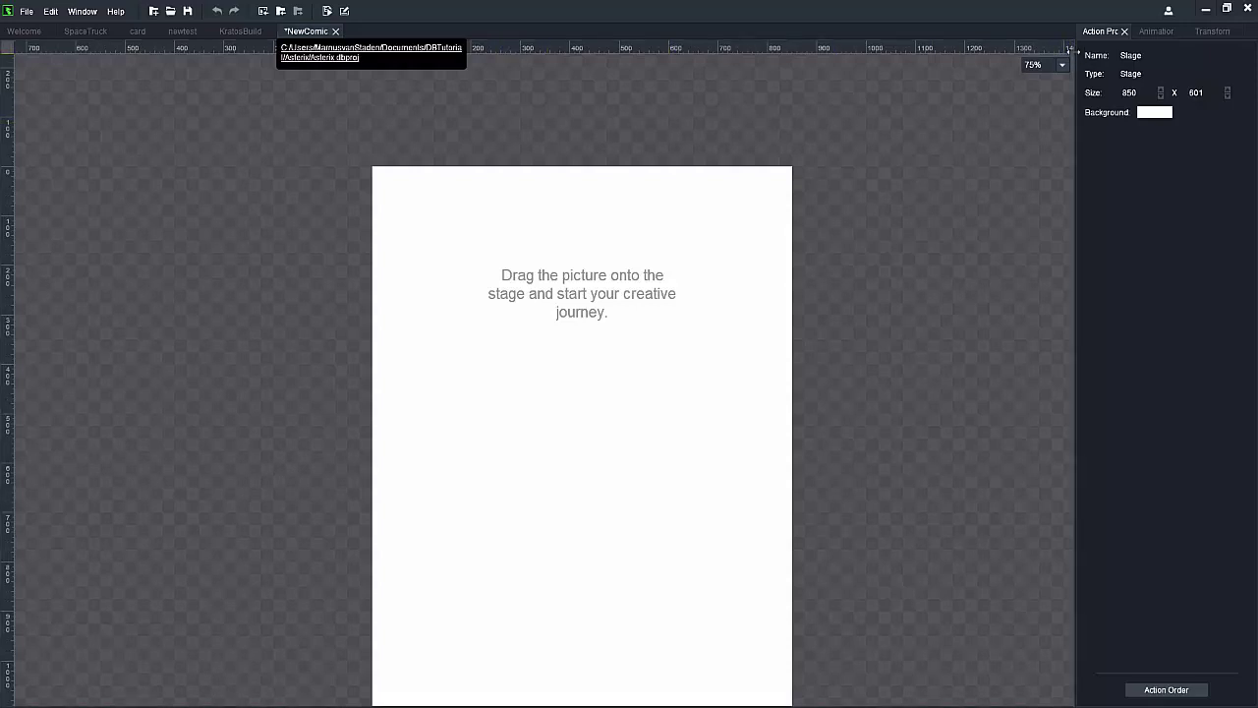
# Step: Widen the properties panel and restore the Comic Property, Animation Order and Transform panels
pyautogui.moveTo(1077, 52); pyautogui.dragTo(933, 48)
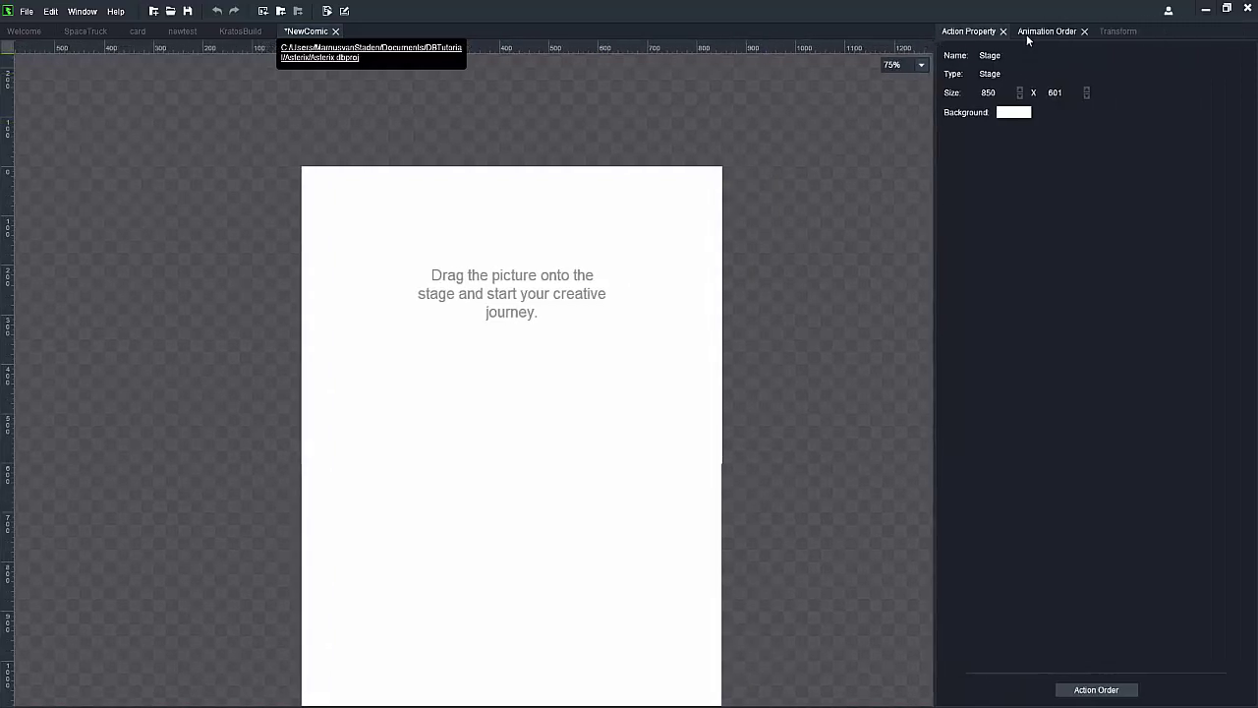
pyautogui.click(1052, 33)
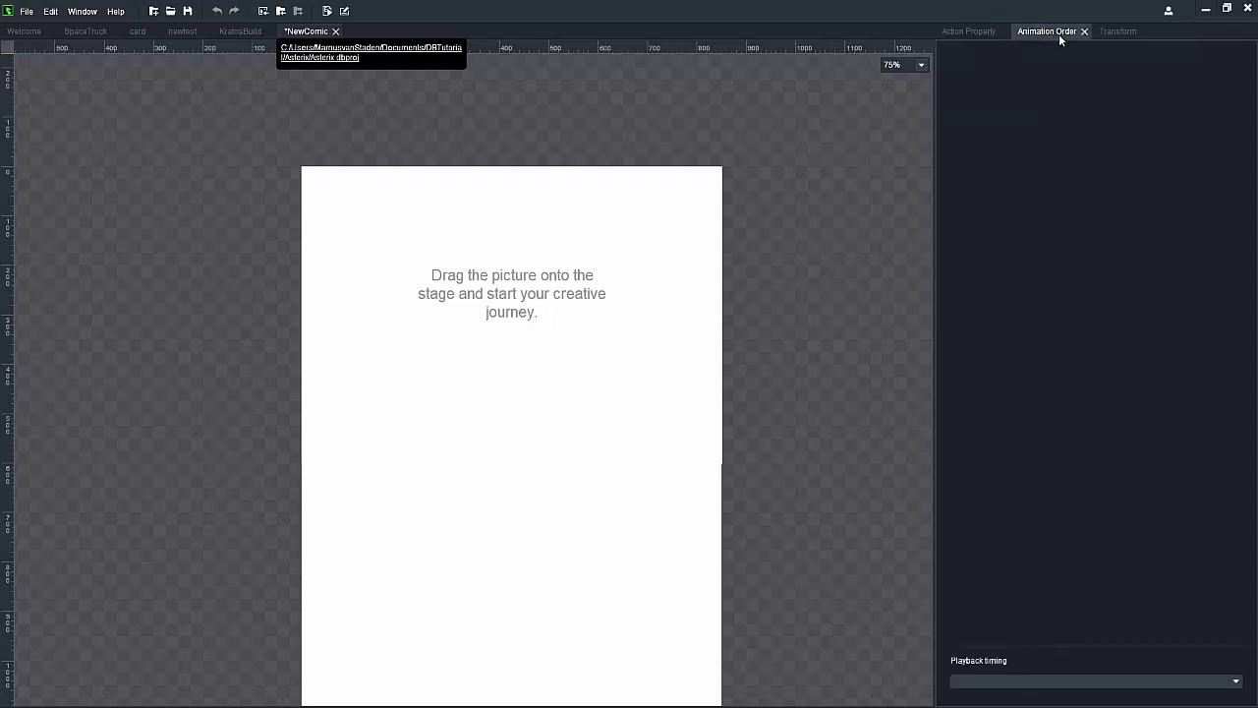
pyautogui.click(1120, 35)
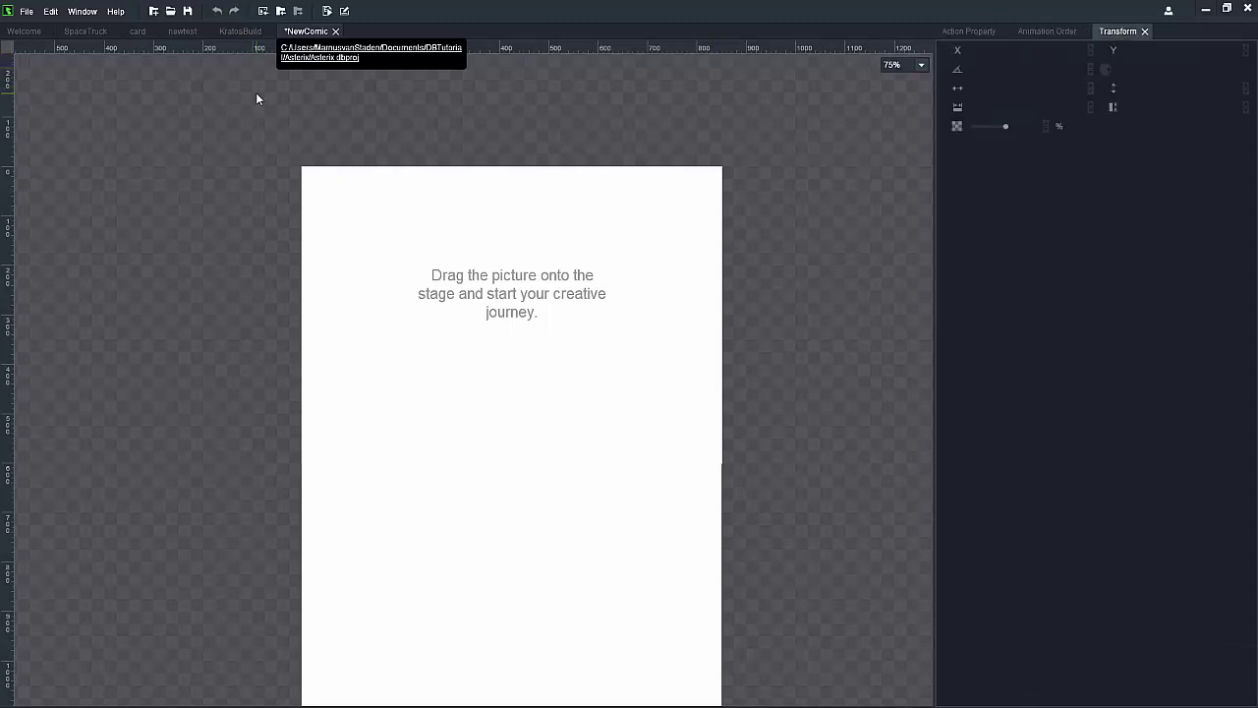
pyautogui.click(77, 12)
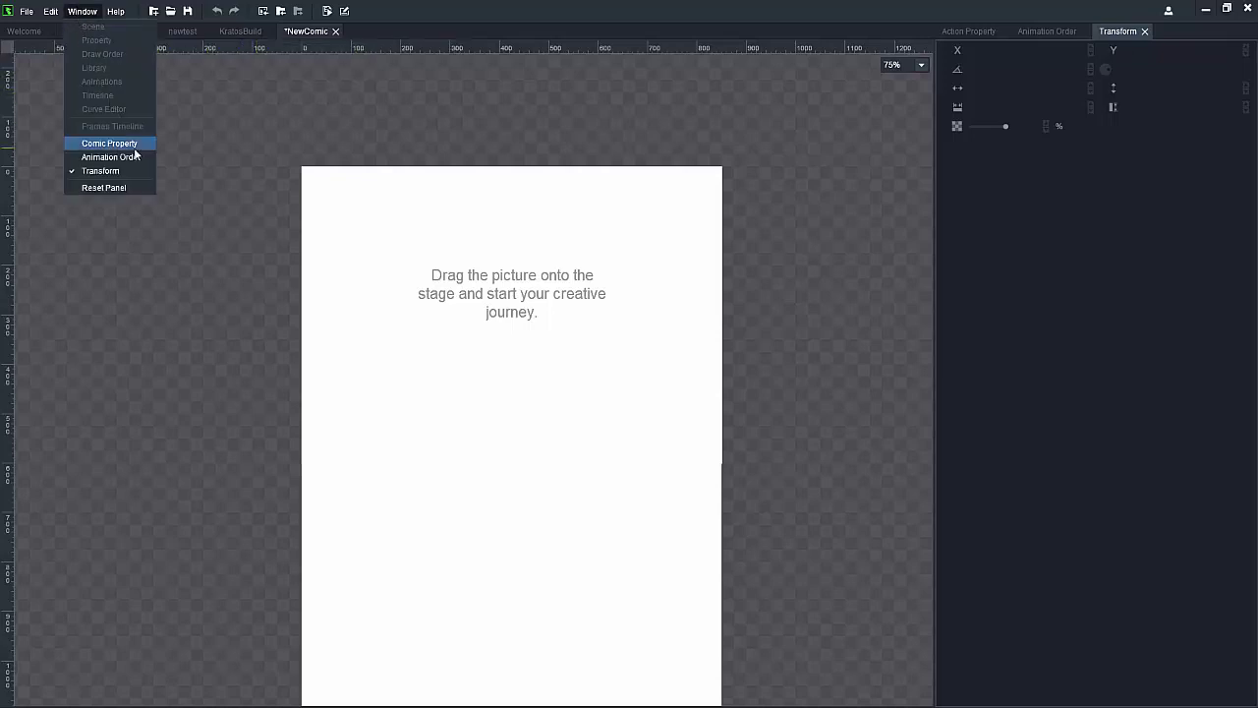
pyautogui.click(134, 147)
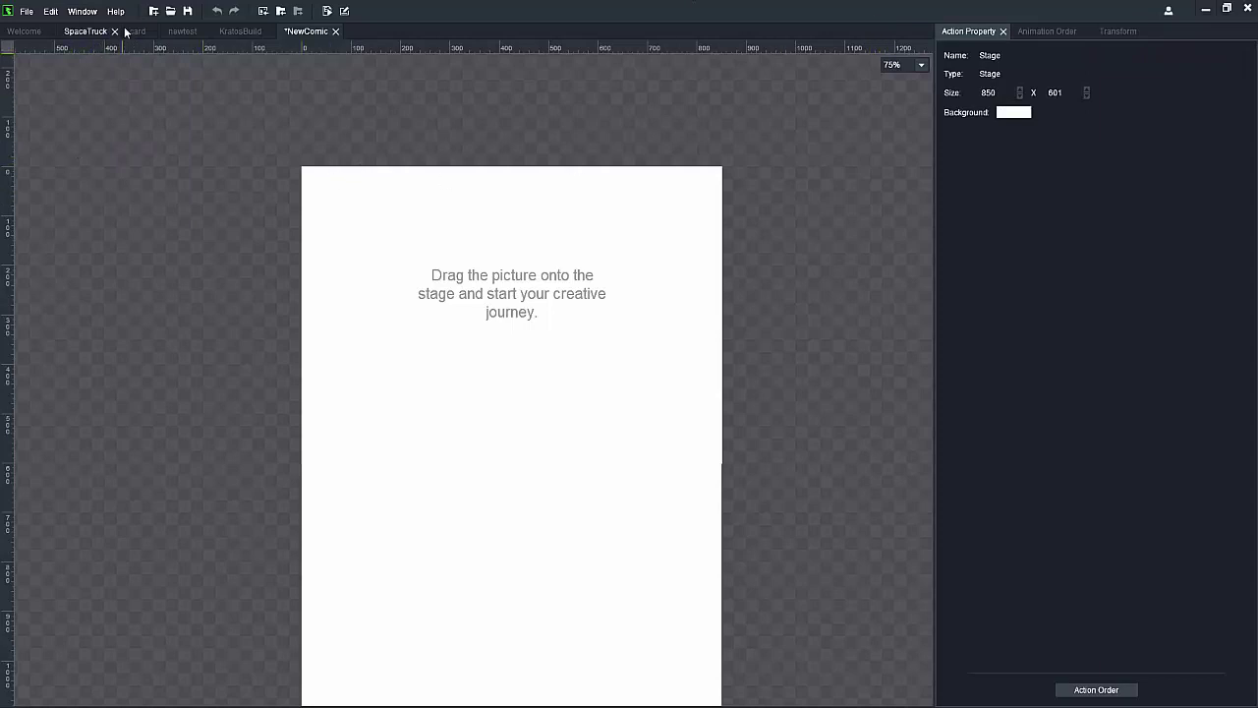
pyautogui.click(98, 13)
pyautogui.click(127, 159)
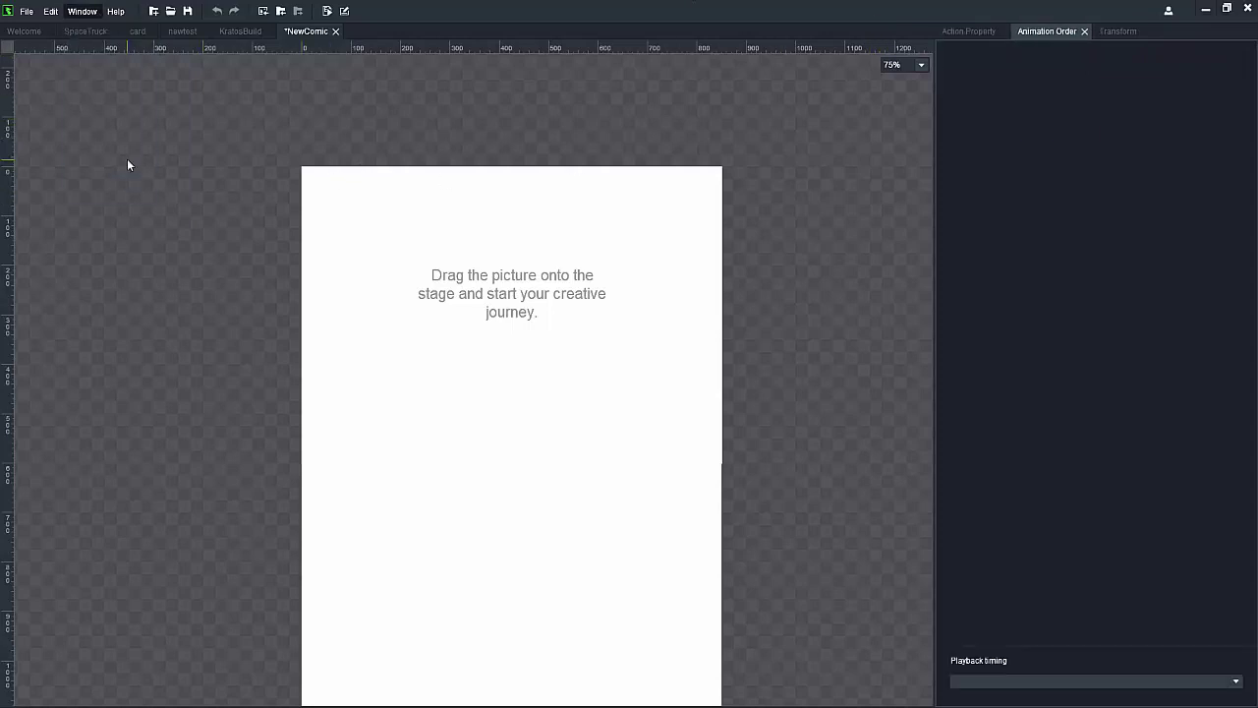
pyautogui.click(82, 12)
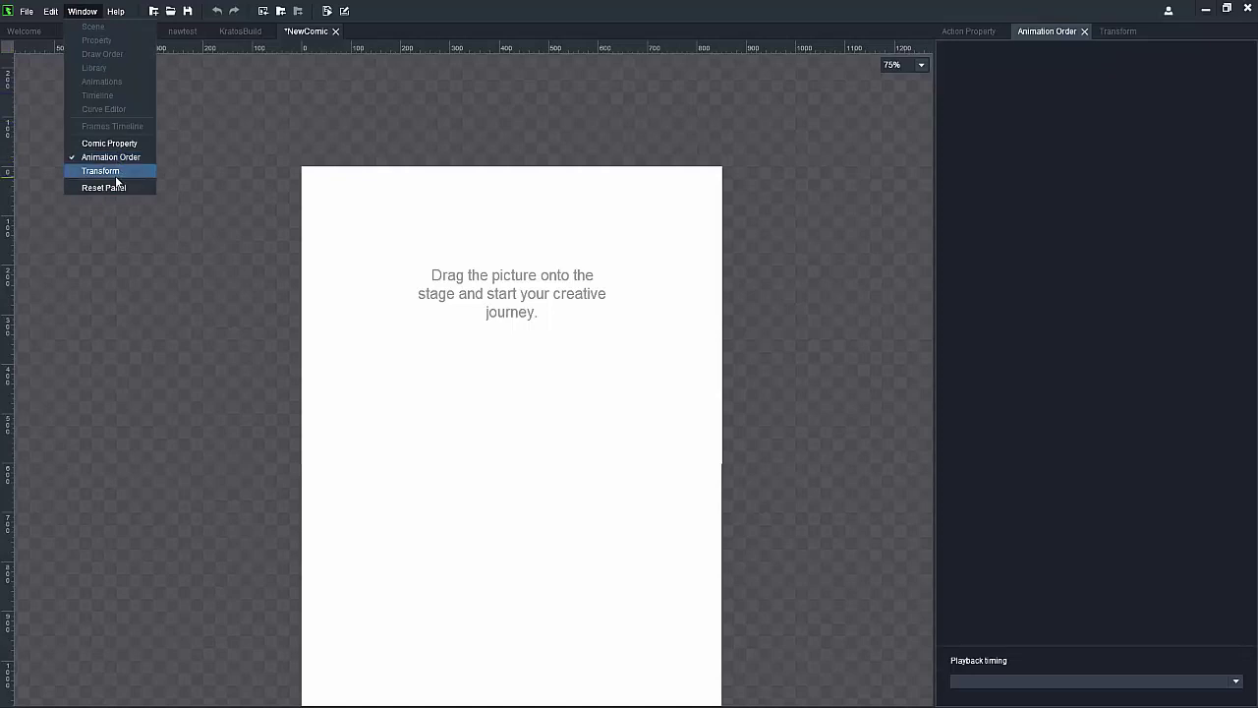
pyautogui.click(115, 172)
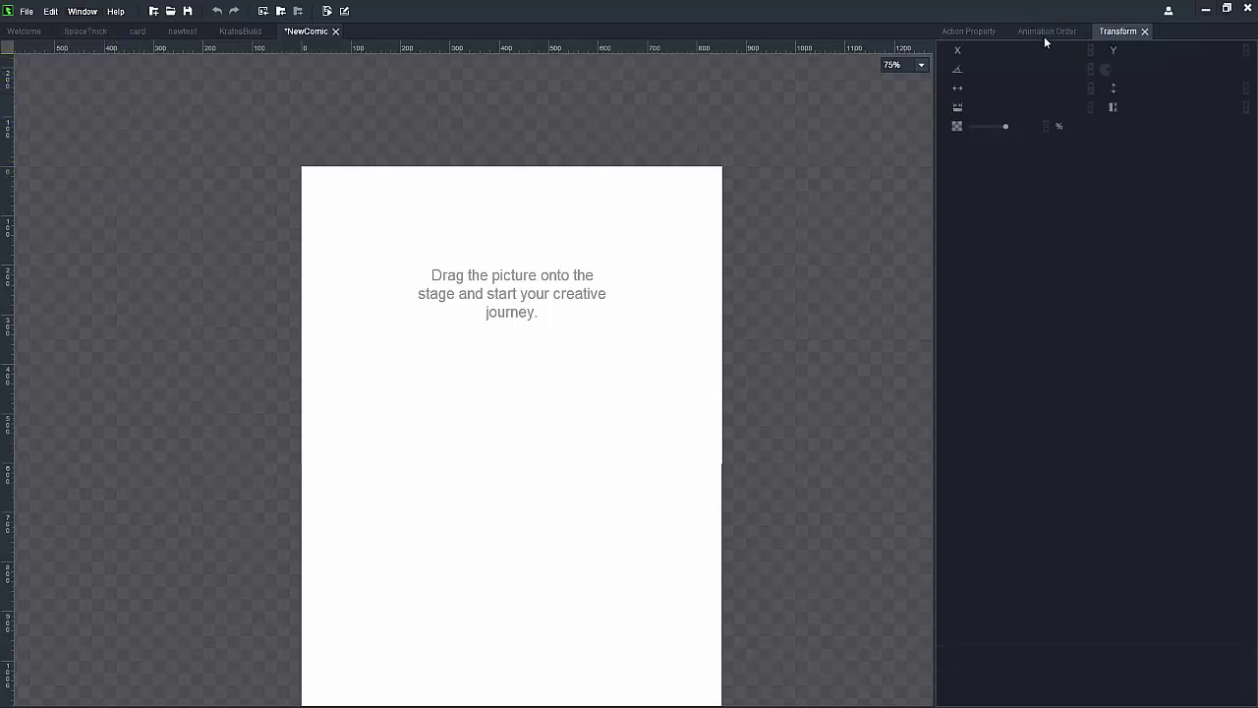
pyautogui.click(959, 32)
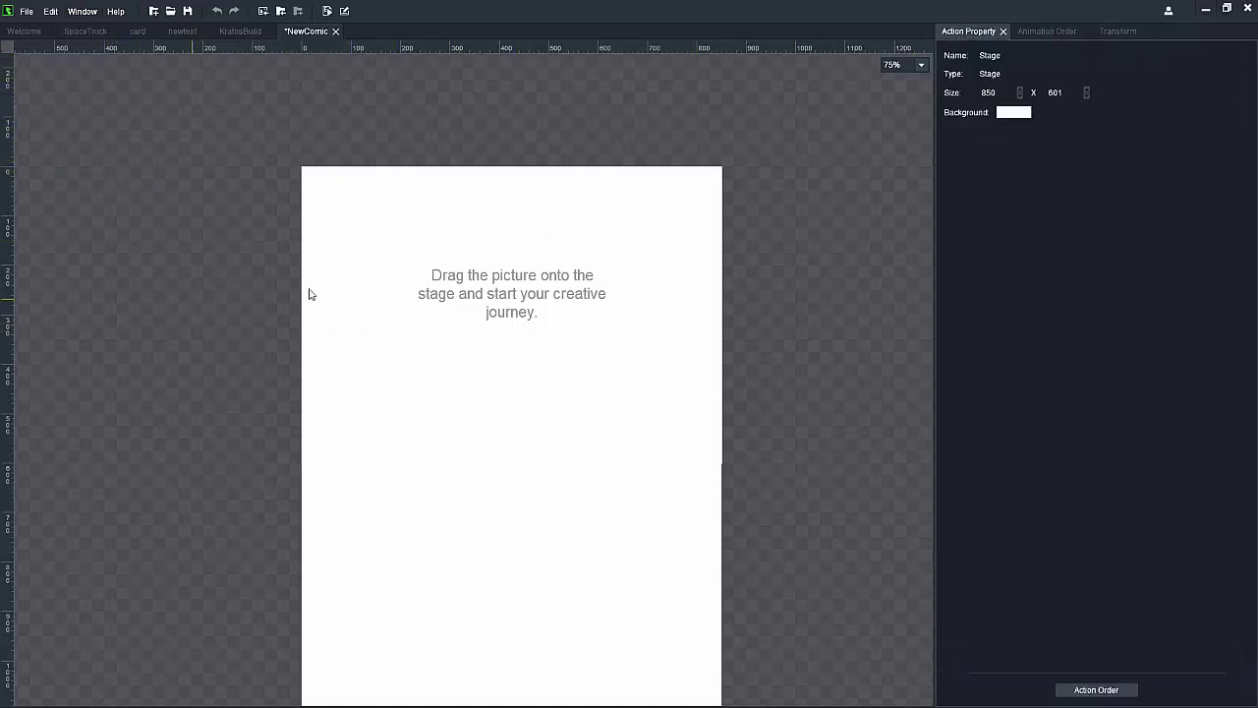
# Step: Drop the Asterix comic page image onto the stage and zoom in to check its edge
pyautogui.scroll(1, 705, 348)
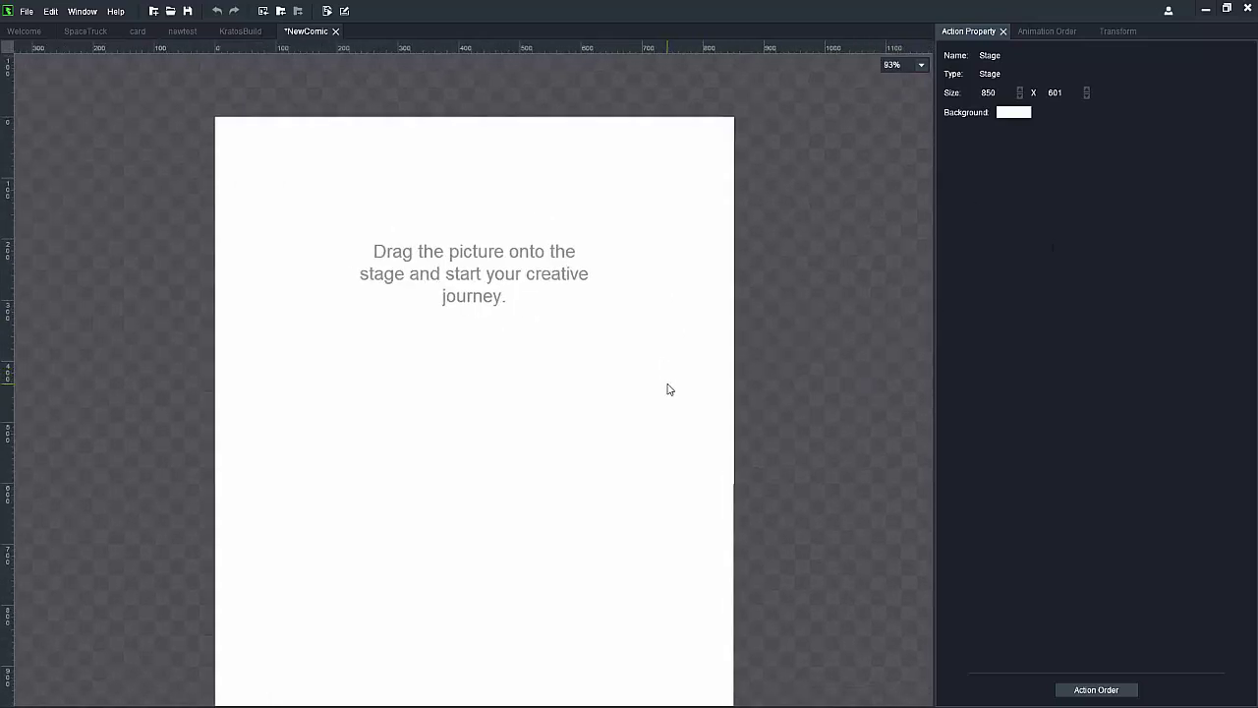
pyautogui.scroll(-2, 659, 389)
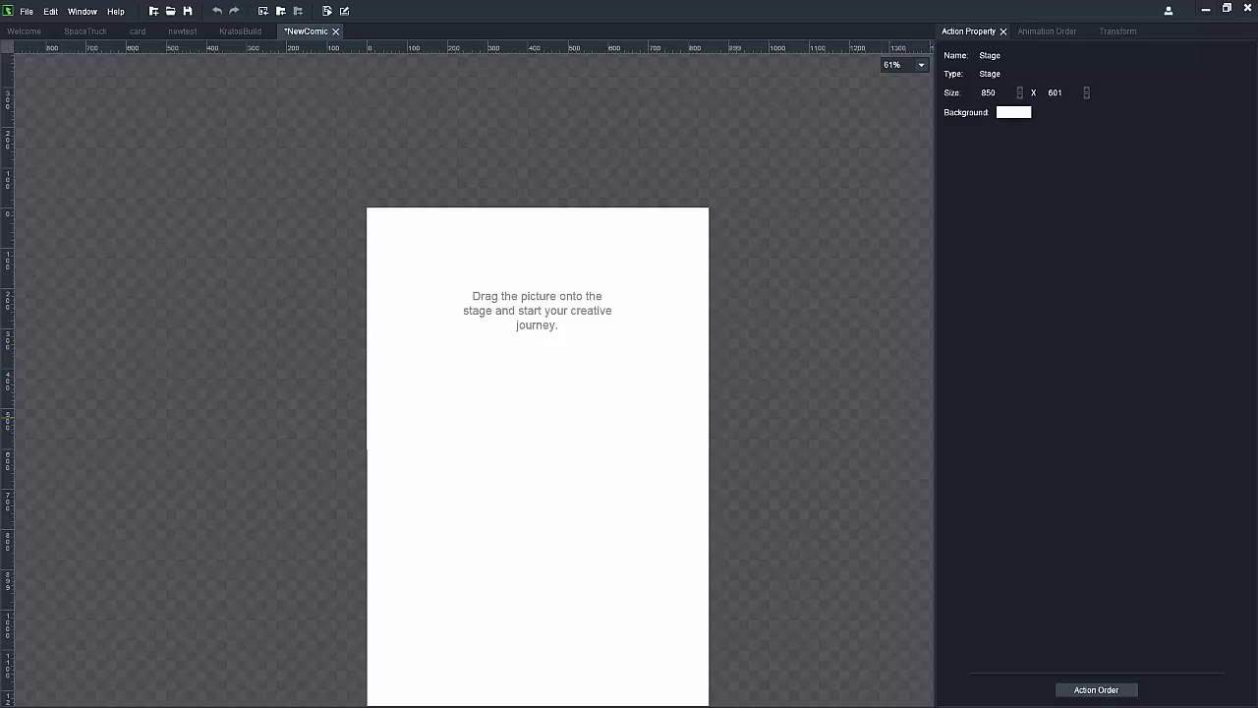
pyautogui.moveTo(826, 300); pyautogui.dragTo(576, 331)
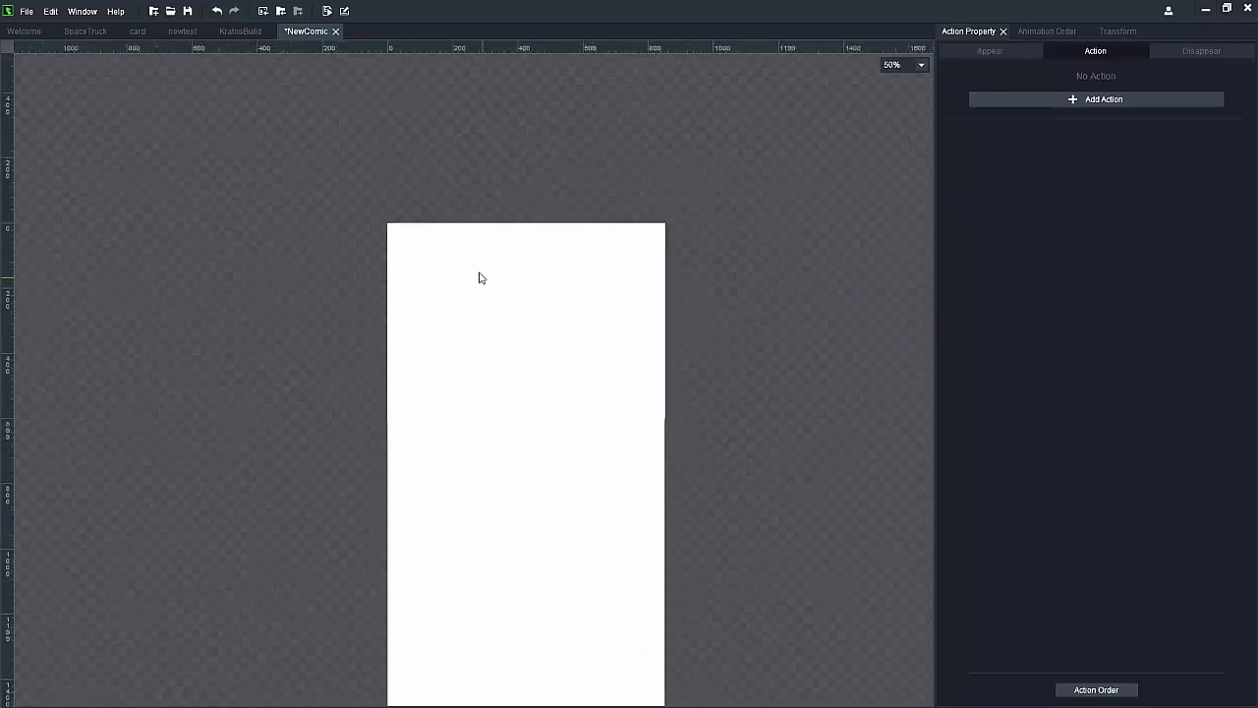
pyautogui.moveTo(798, 330); pyautogui.dragTo(551, 334)
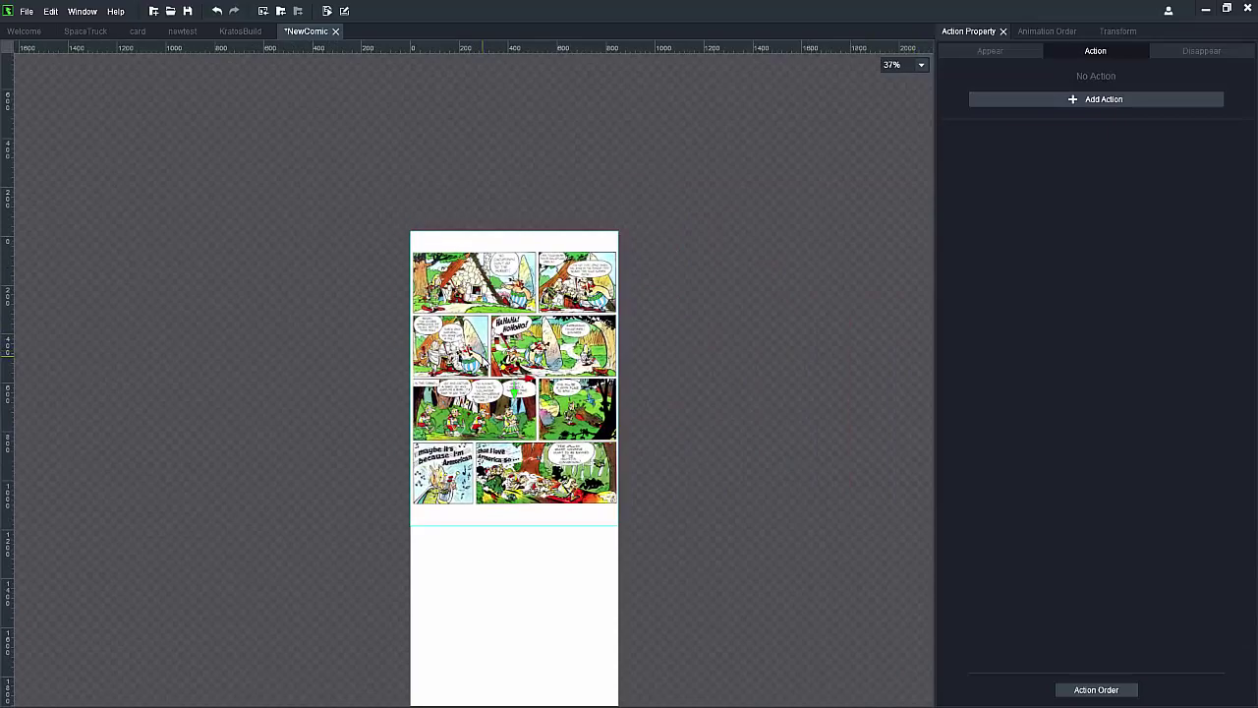
pyautogui.scroll(3, 715, 165)
pyautogui.scroll(5, 659, 242)
pyautogui.scroll(4, 599, 241)
pyautogui.scroll(4, 593, 252)
pyautogui.scroll(4, 595, 261)
pyautogui.scroll(3, 597, 288)
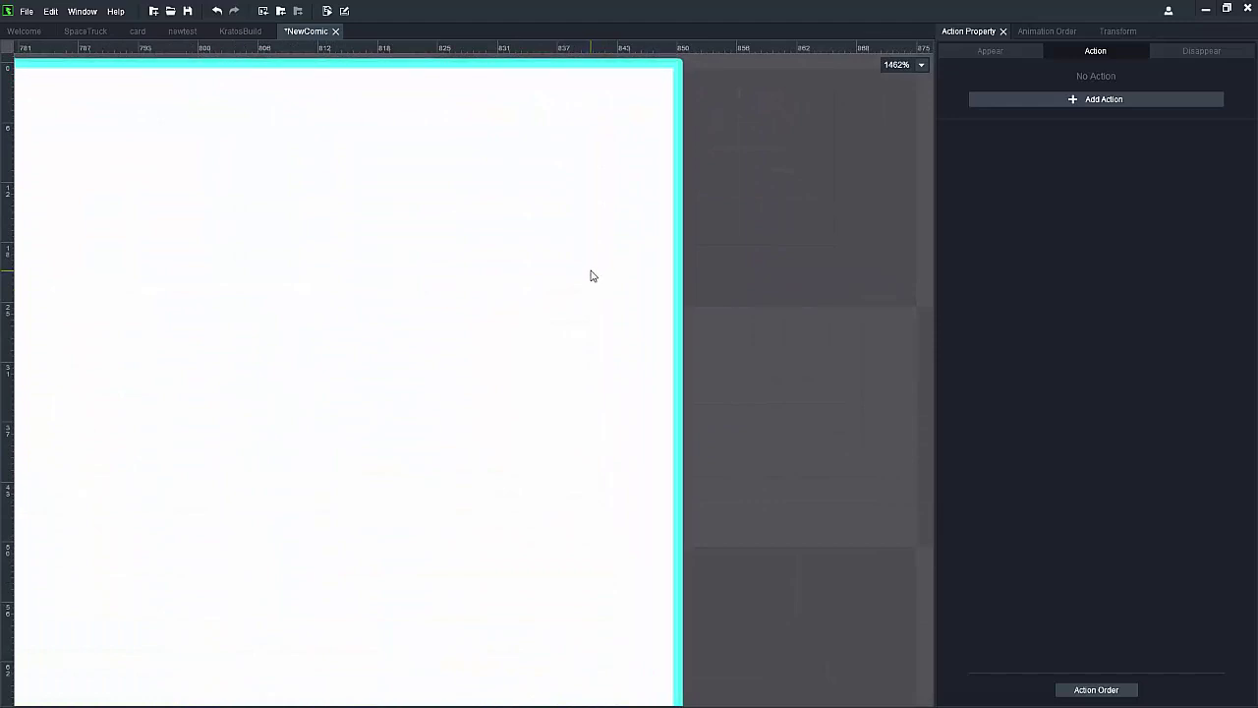
pyautogui.scroll(-2, 678, 295)
pyautogui.scroll(3, 685, 247)
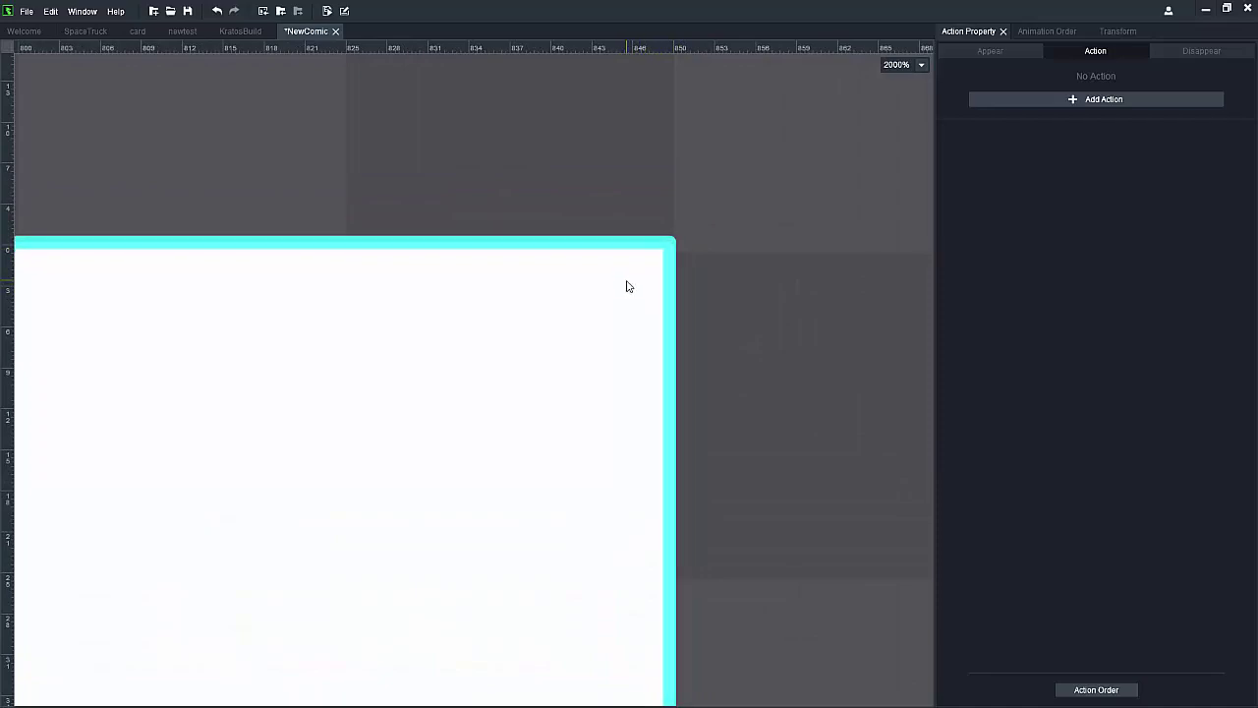
pyautogui.scroll(-1, 797, 242)
pyautogui.scroll(-5, 794, 238)
pyautogui.scroll(-3, 786, 234)
pyautogui.scroll(-3, 784, 232)
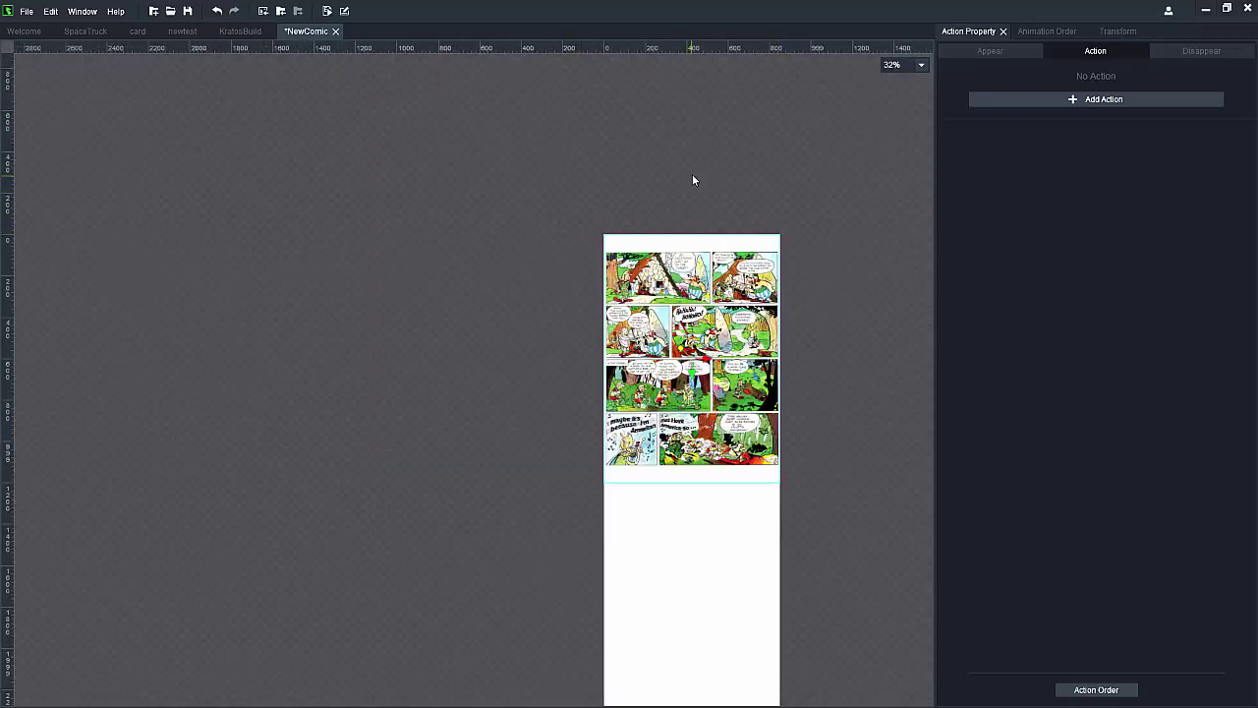
# Step: Inspect the page's Appear, Action and Disappear tabs in Action Property
pyautogui.click(999, 52)
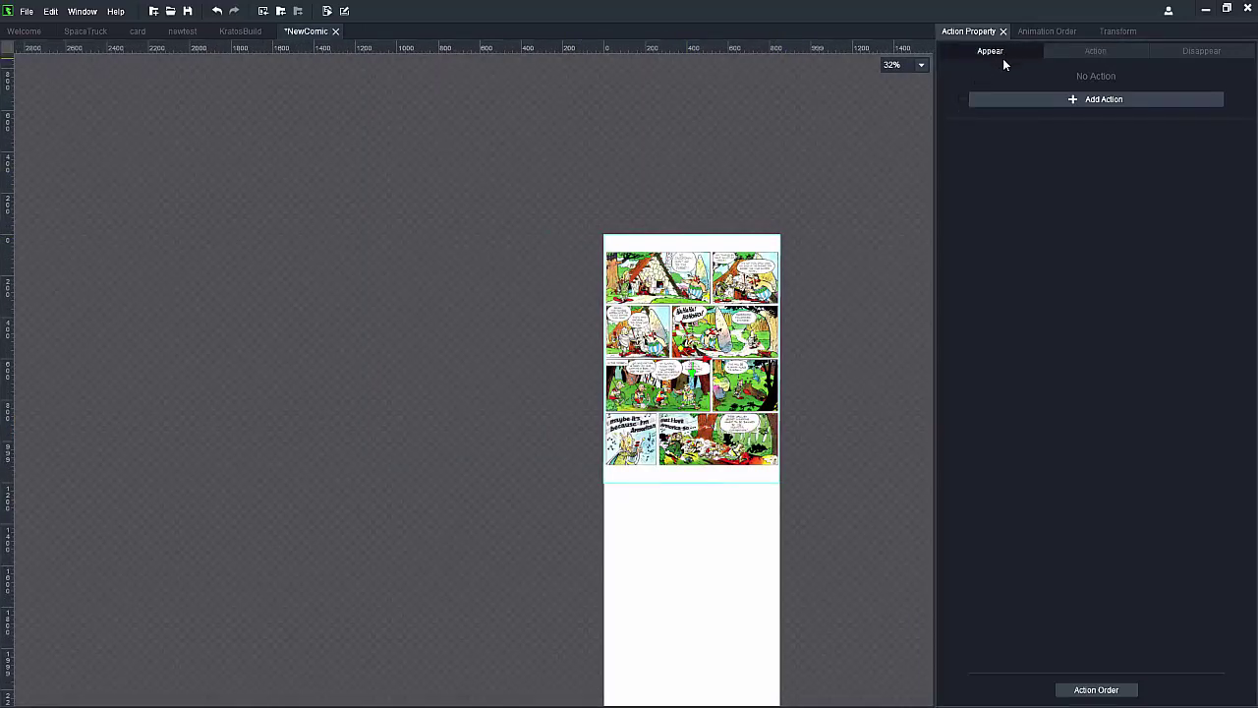
pyautogui.click(1073, 51)
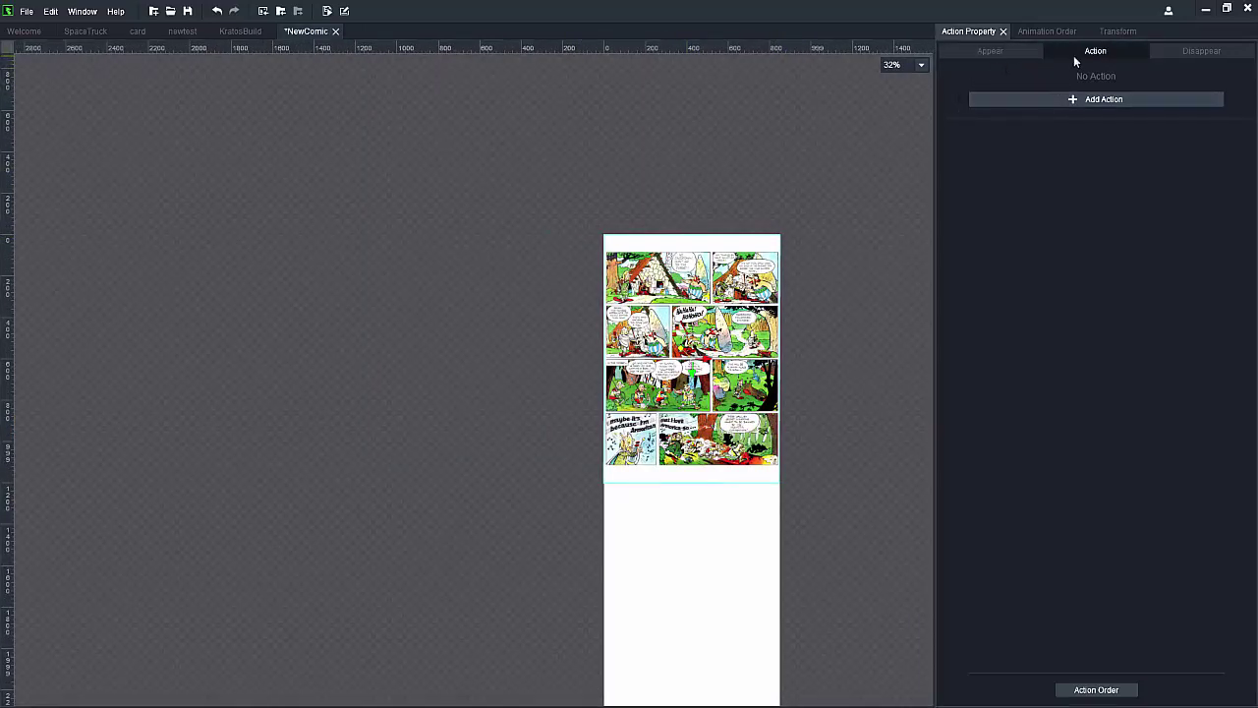
pyautogui.click(1186, 52)
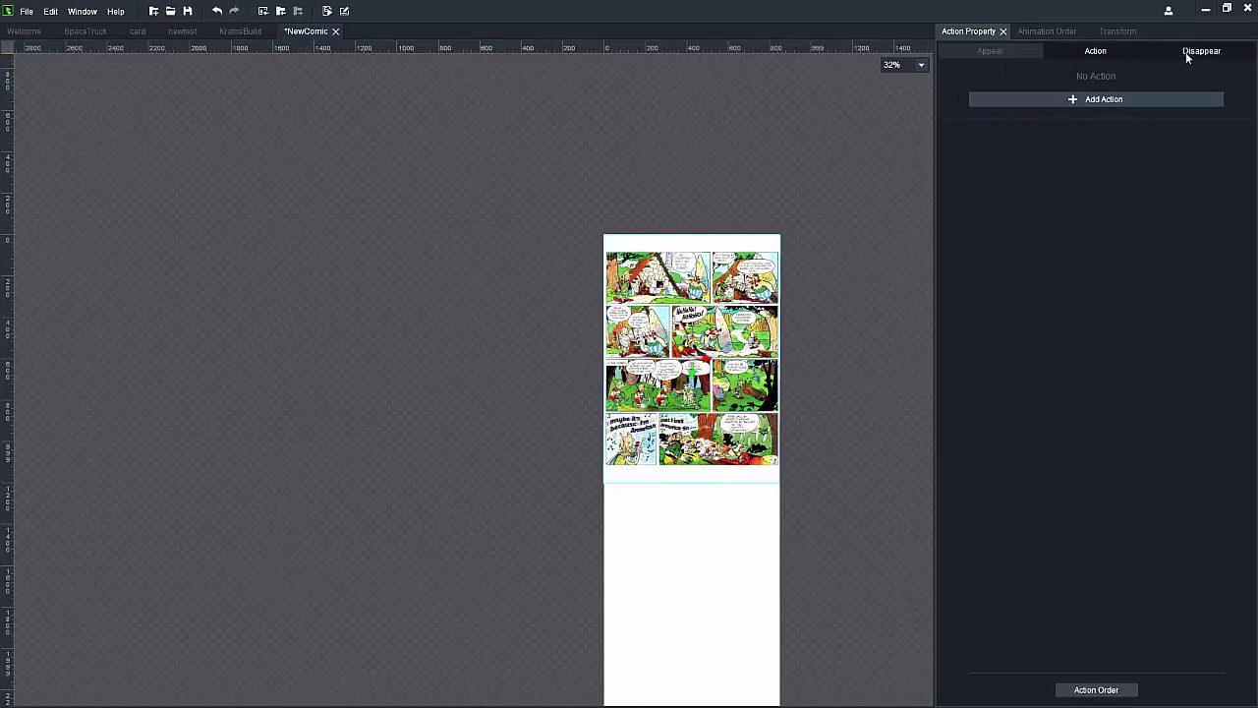
pyautogui.click(997, 52)
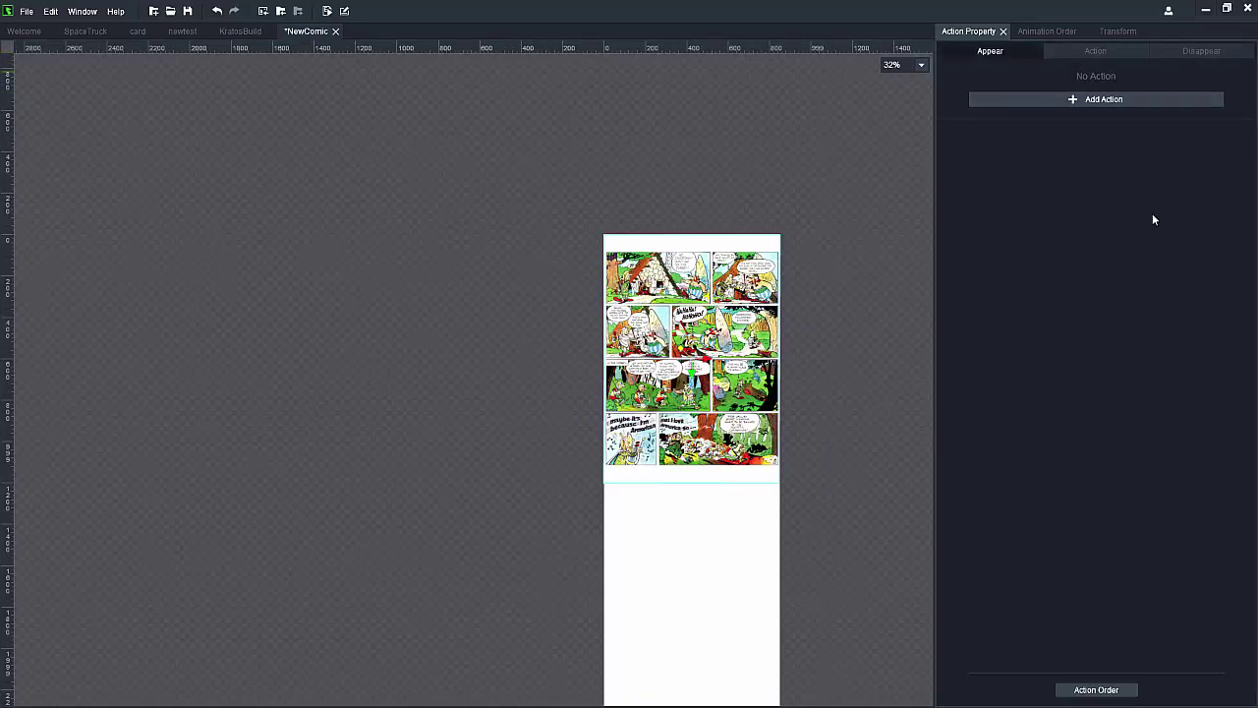
pyautogui.scroll(3, 804, 339)
pyautogui.scroll(2, 800, 332)
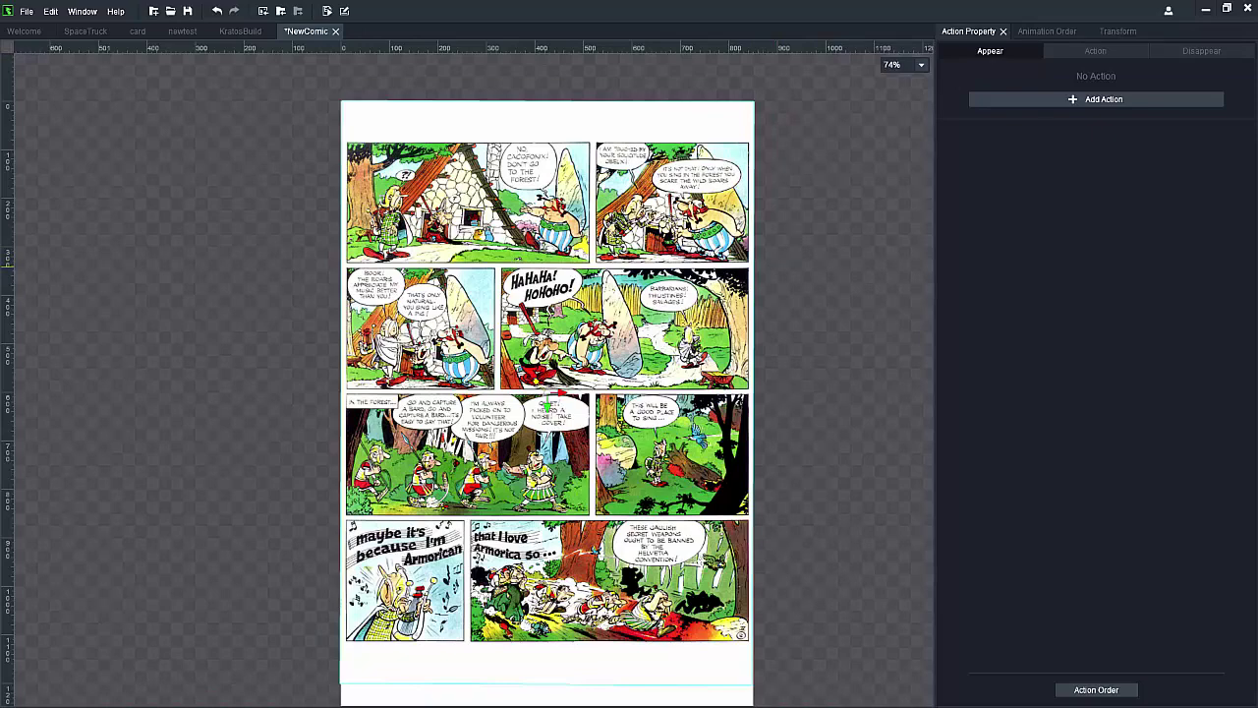
# Step: Drag the house-only first-panel image roughly onto the top-left comic panel
pyautogui.scroll(1, 873, 239)
pyautogui.scroll(2, 723, 263)
pyautogui.scroll(2, 724, 263)
pyautogui.scroll(2, 723, 263)
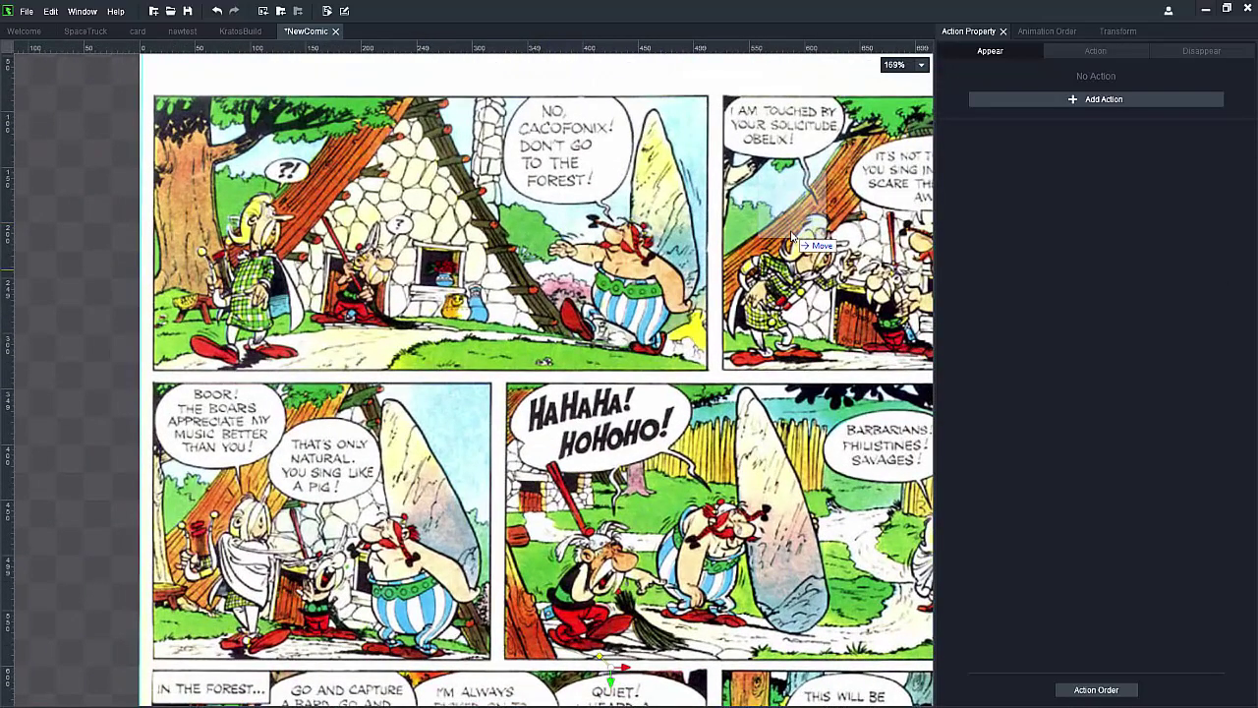
pyautogui.scroll(-3, 838, 233)
pyautogui.scroll(-2, 776, 265)
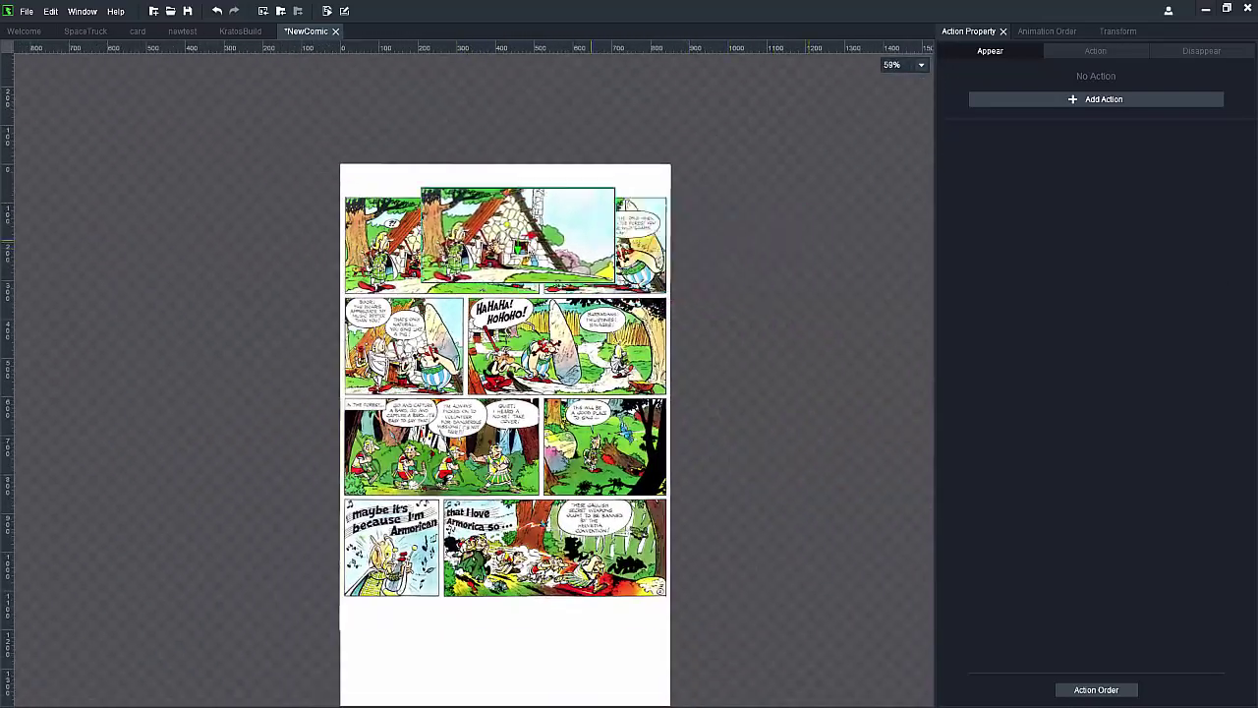
pyautogui.moveTo(776, 265); pyautogui.dragTo(511, 251)
pyautogui.scroll(4, 502, 236)
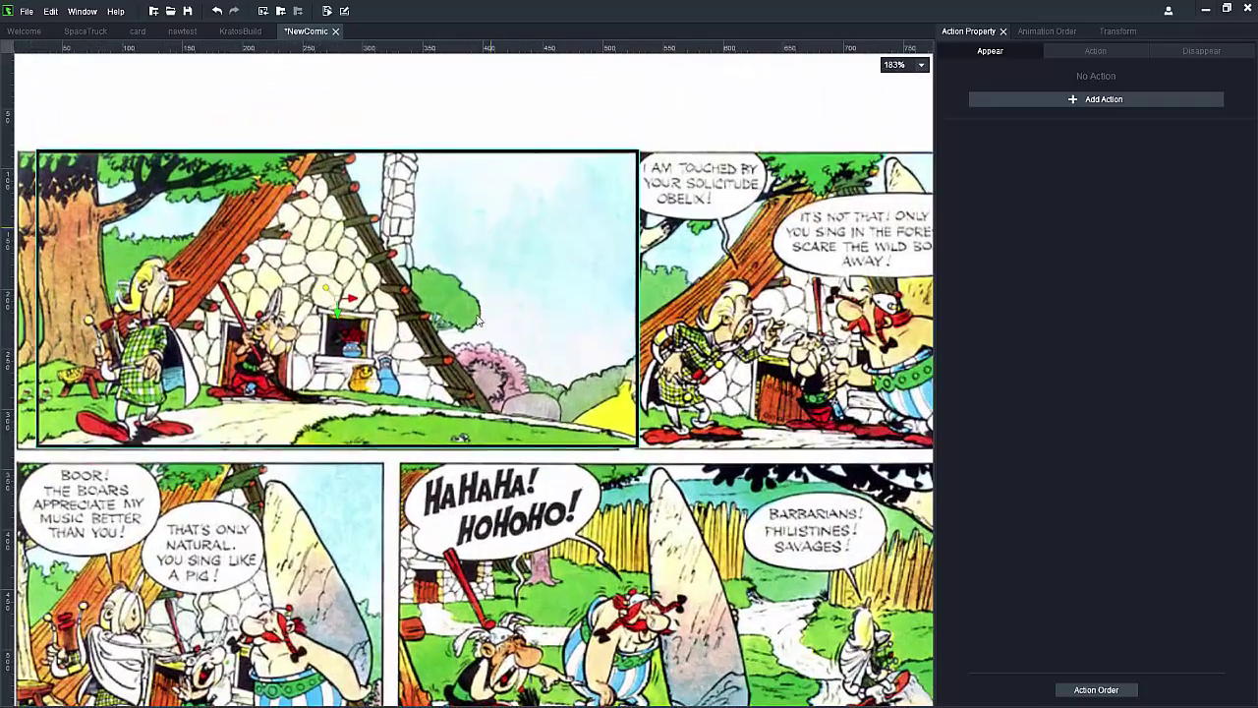
pyautogui.moveTo(490, 191); pyautogui.dragTo(556, 336)
# Step: Fine-tune the house image's position until it matches the panel borders
pyautogui.scroll(-2, 556, 336)
pyautogui.scroll(1, 556, 336)
pyautogui.scroll(2, 556, 336)
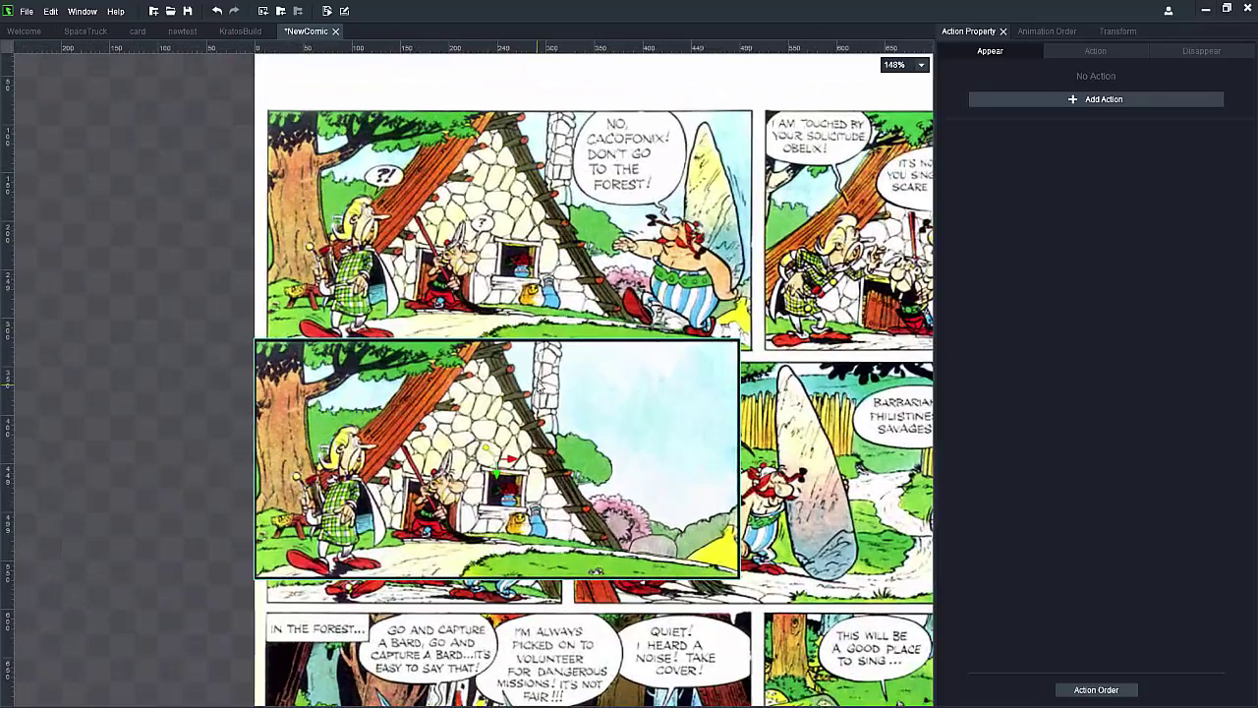
pyautogui.moveTo(598, 422); pyautogui.dragTo(606, 439)
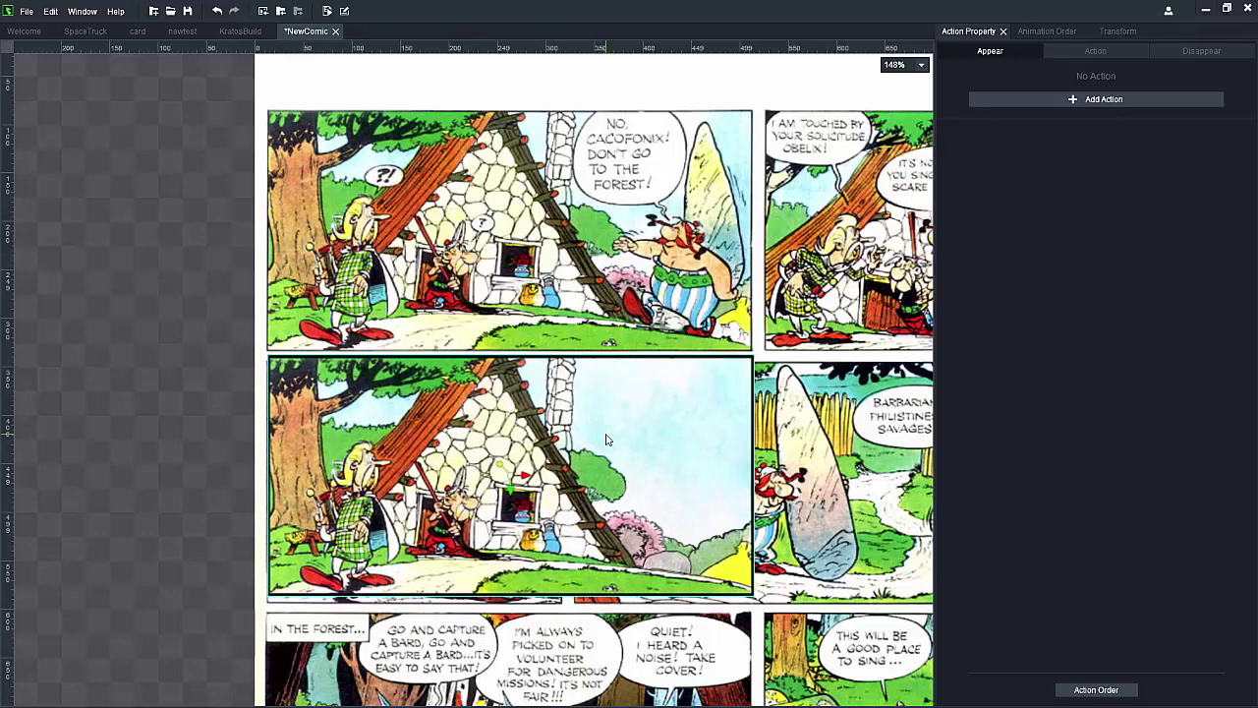
pyautogui.moveTo(606, 439); pyautogui.dragTo(603, 437)
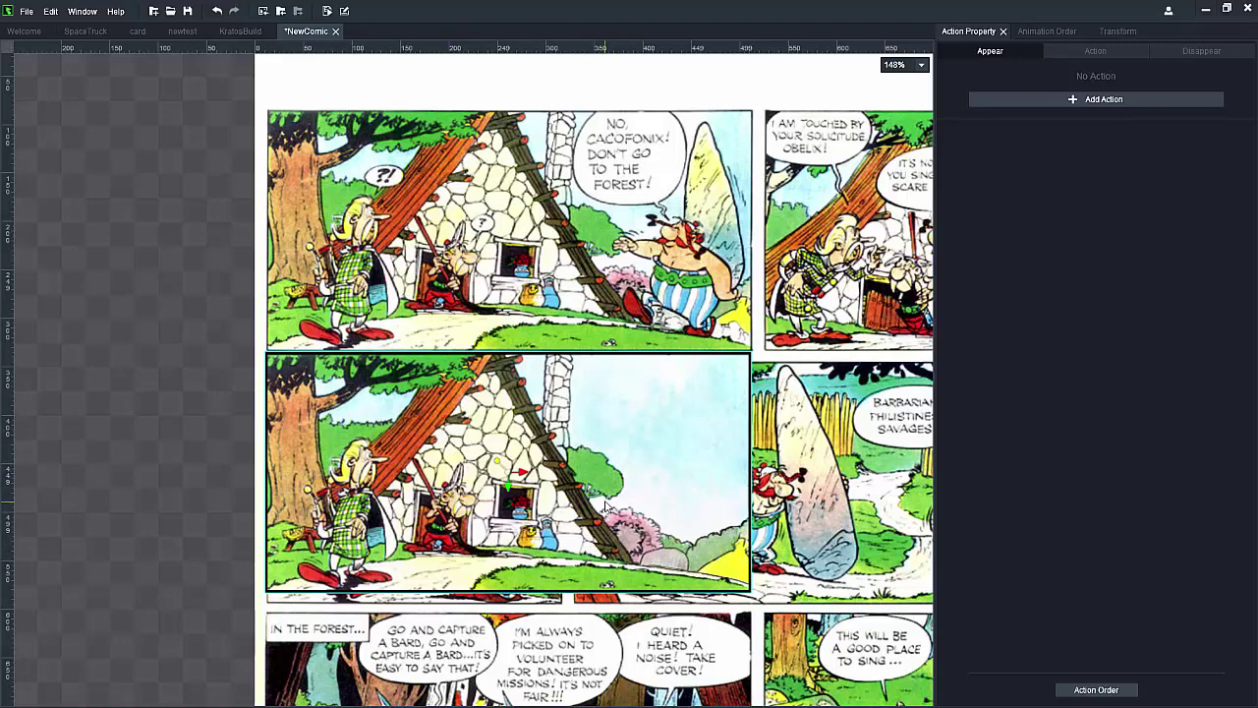
pyautogui.moveTo(606, 506); pyautogui.dragTo(609, 264)
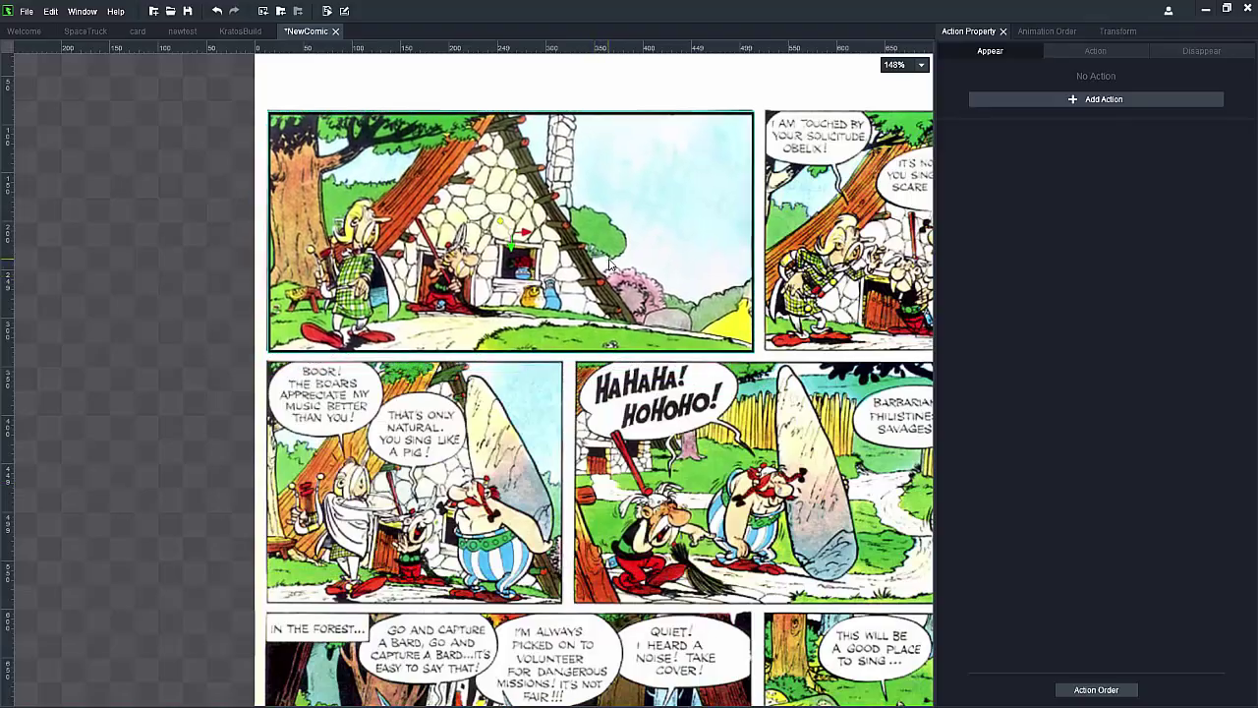
# Step: Zoom toward Obelix in the opening panel and select his cutout layer
pyautogui.scroll(2, 806, 381)
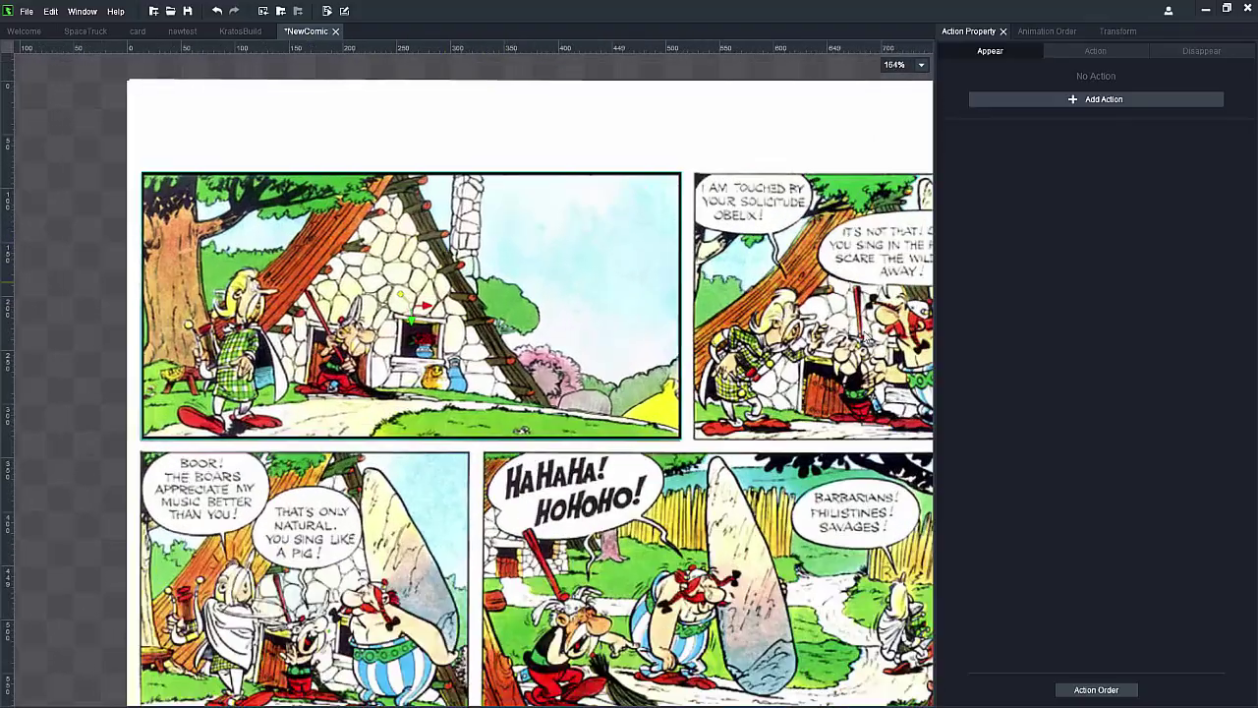
pyautogui.scroll(2, 806, 382)
pyautogui.scroll(-1, 806, 381)
pyautogui.scroll(-6, 680, 207)
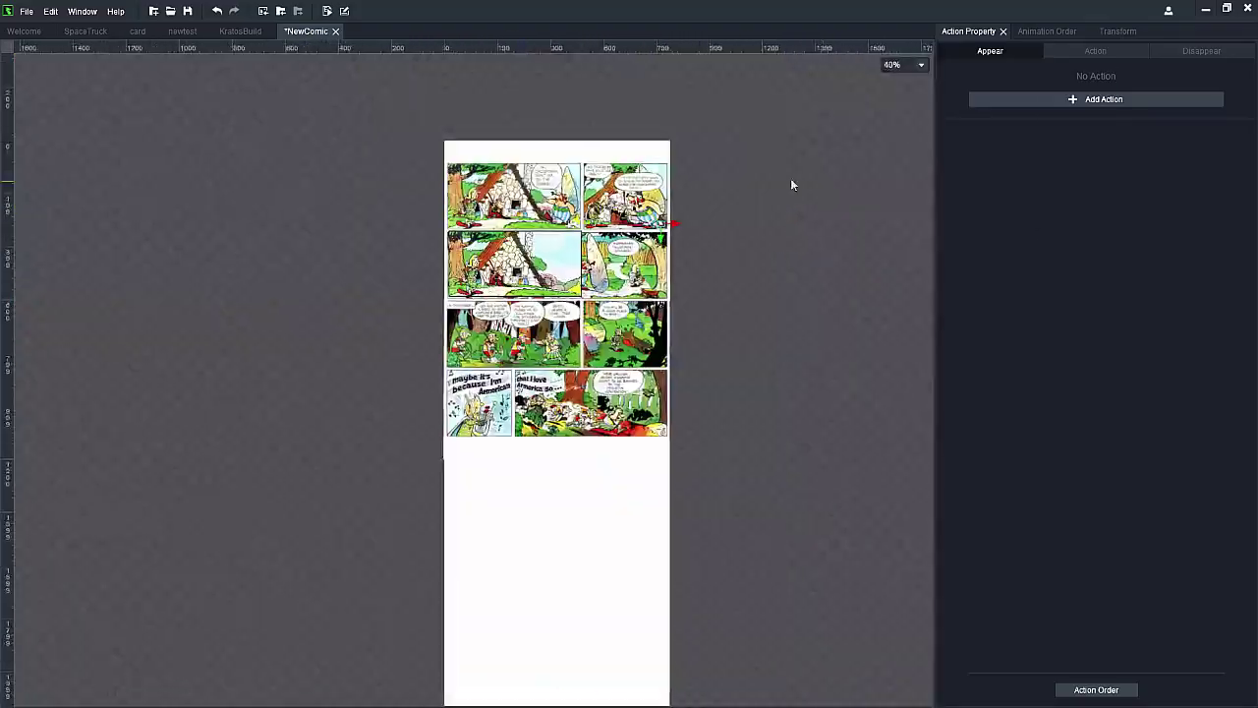
pyautogui.scroll(5, 681, 206)
pyautogui.scroll(5, 680, 206)
pyautogui.scroll(-3, 553, 111)
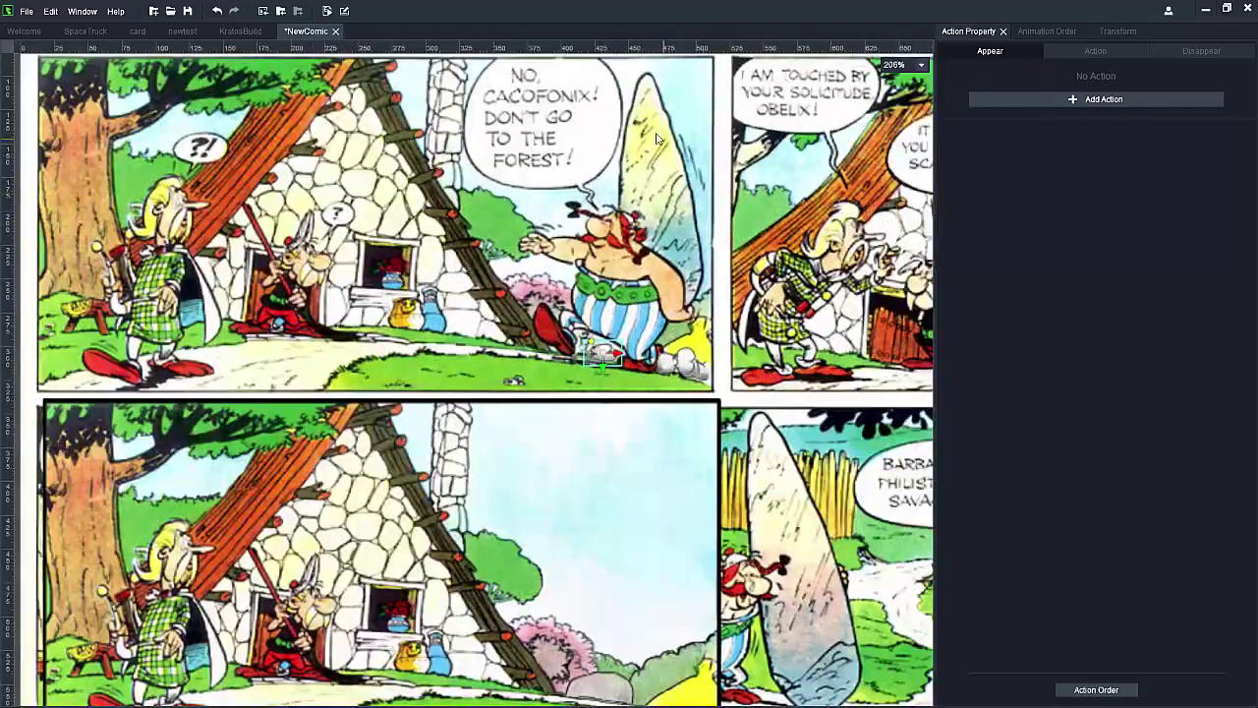
pyautogui.scroll(-3, 828, 266)
pyautogui.scroll(3, 829, 267)
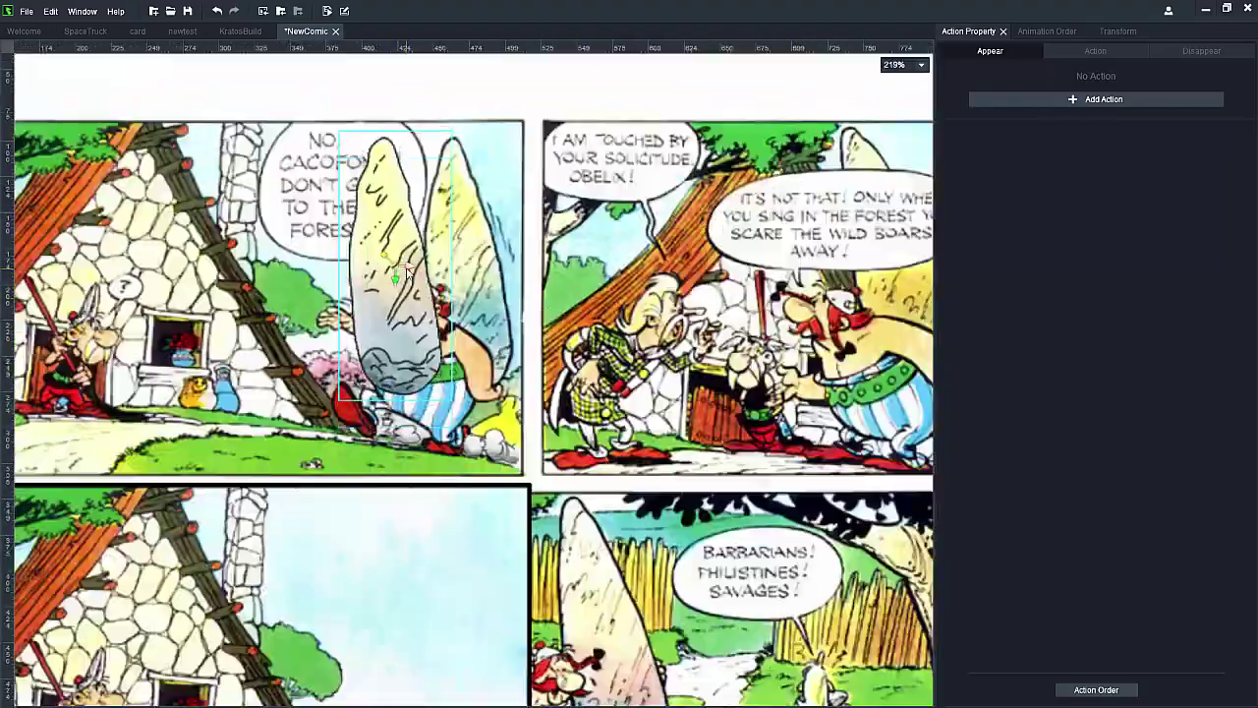
pyautogui.scroll(-5, 344, 464)
pyautogui.scroll(3, 344, 463)
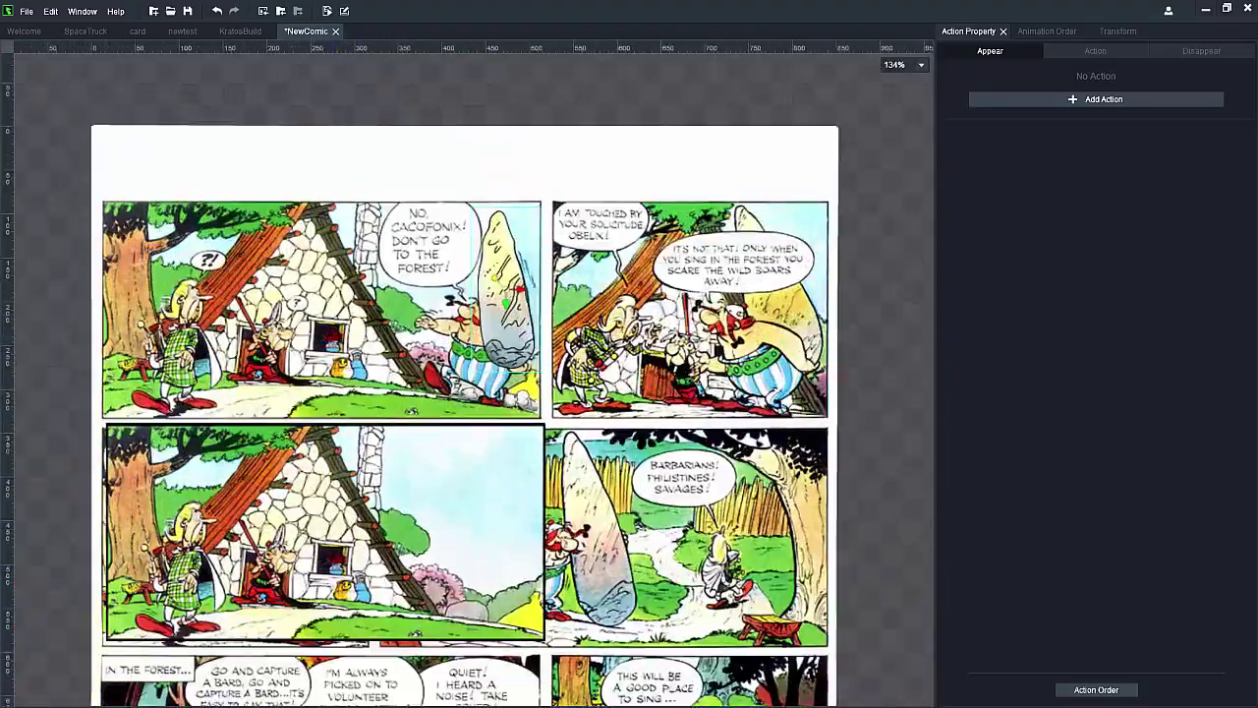
pyautogui.scroll(3, 344, 464)
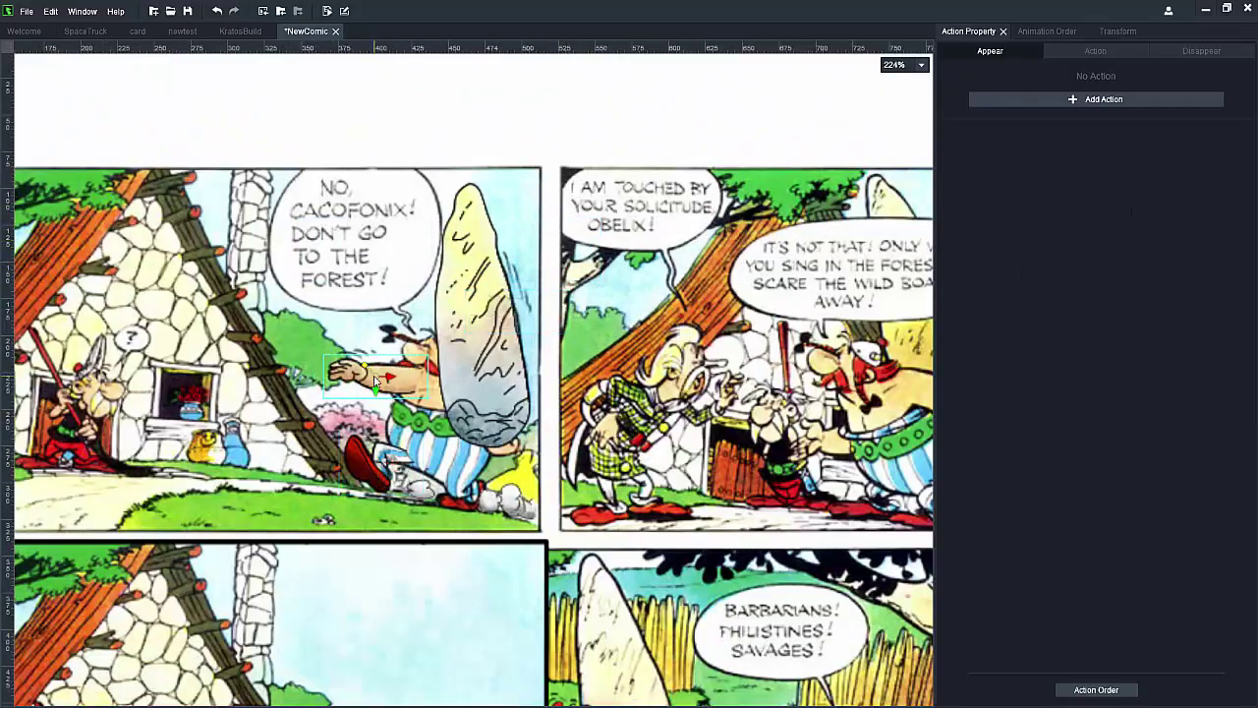
pyautogui.scroll(-1, 344, 464)
pyautogui.scroll(-4, 344, 464)
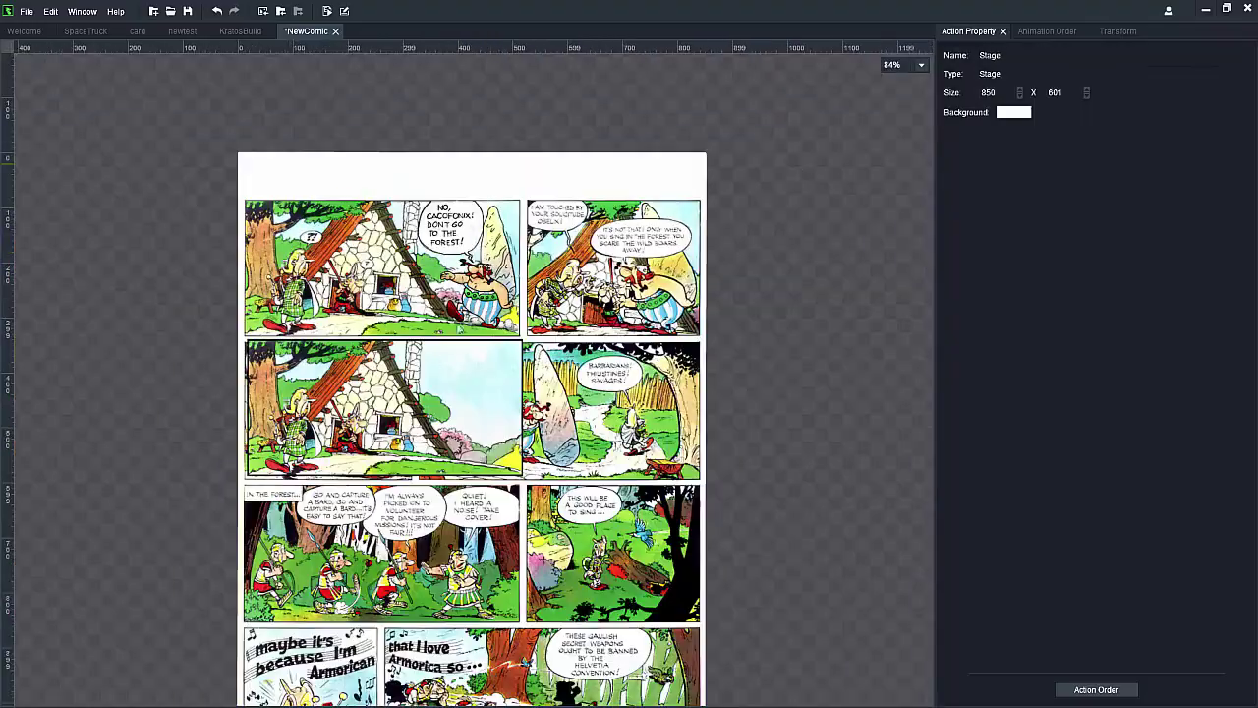
pyautogui.scroll(-3, 319, 343)
pyautogui.scroll(5, 336, 293)
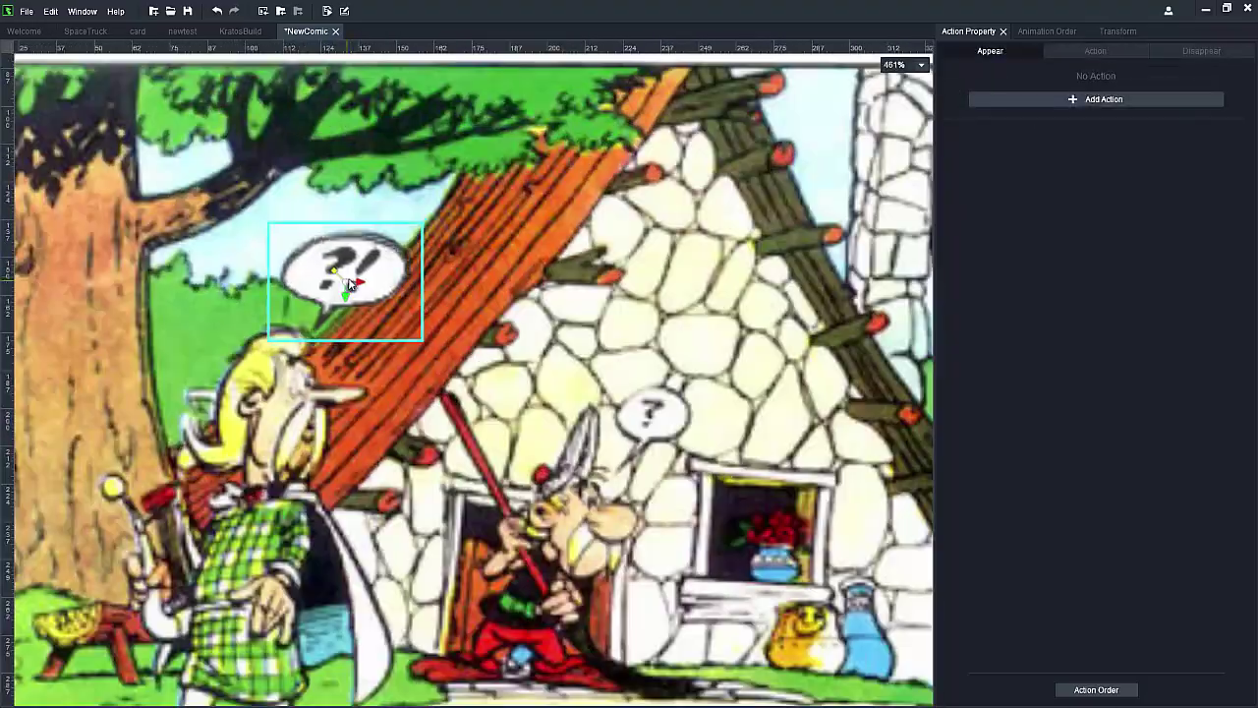
pyautogui.scroll(-10, 537, 299)
pyautogui.scroll(8, 538, 299)
pyautogui.scroll(-2, 534, 398)
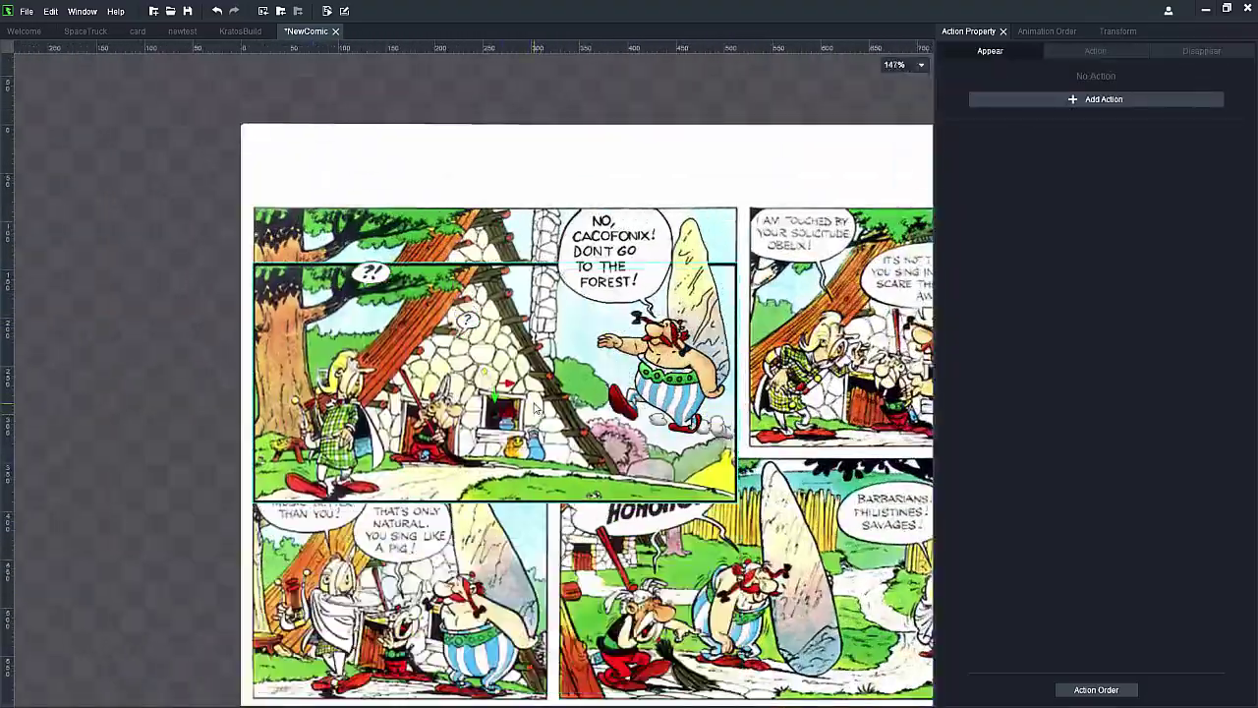
pyautogui.scroll(-2, 533, 396)
pyautogui.scroll(2, 533, 396)
pyautogui.click(712, 396)
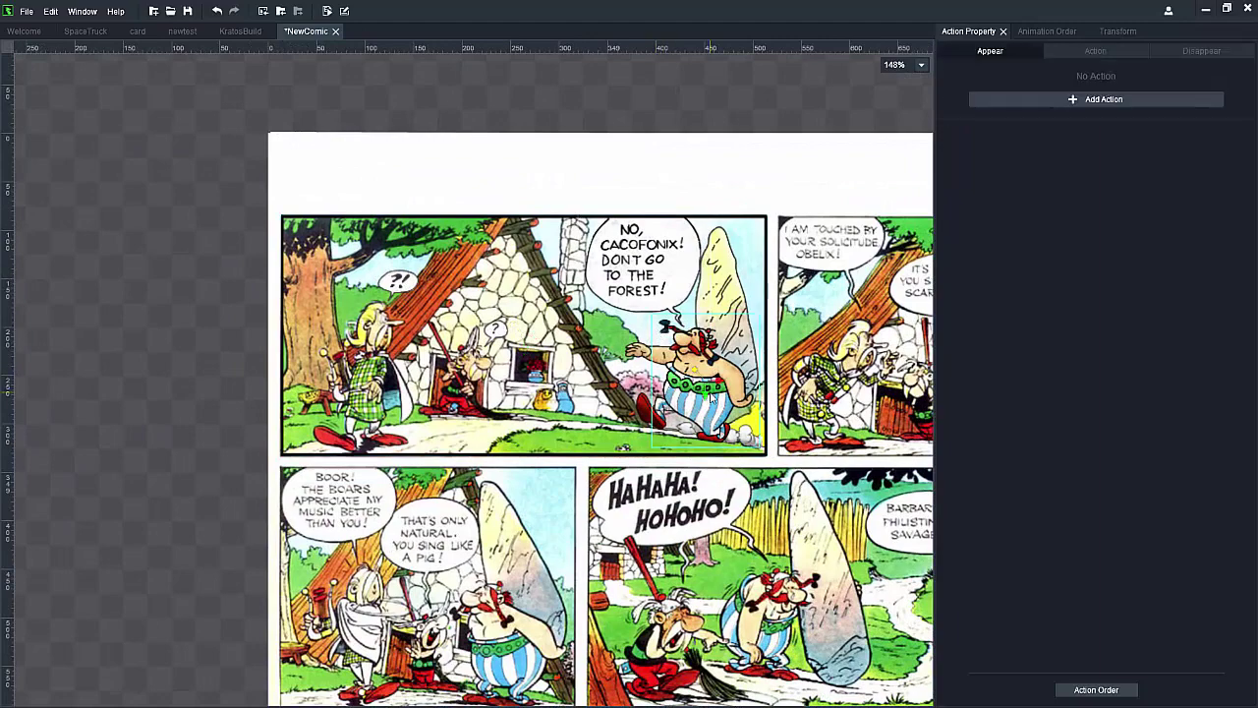
pyautogui.scroll(2, 704, 368)
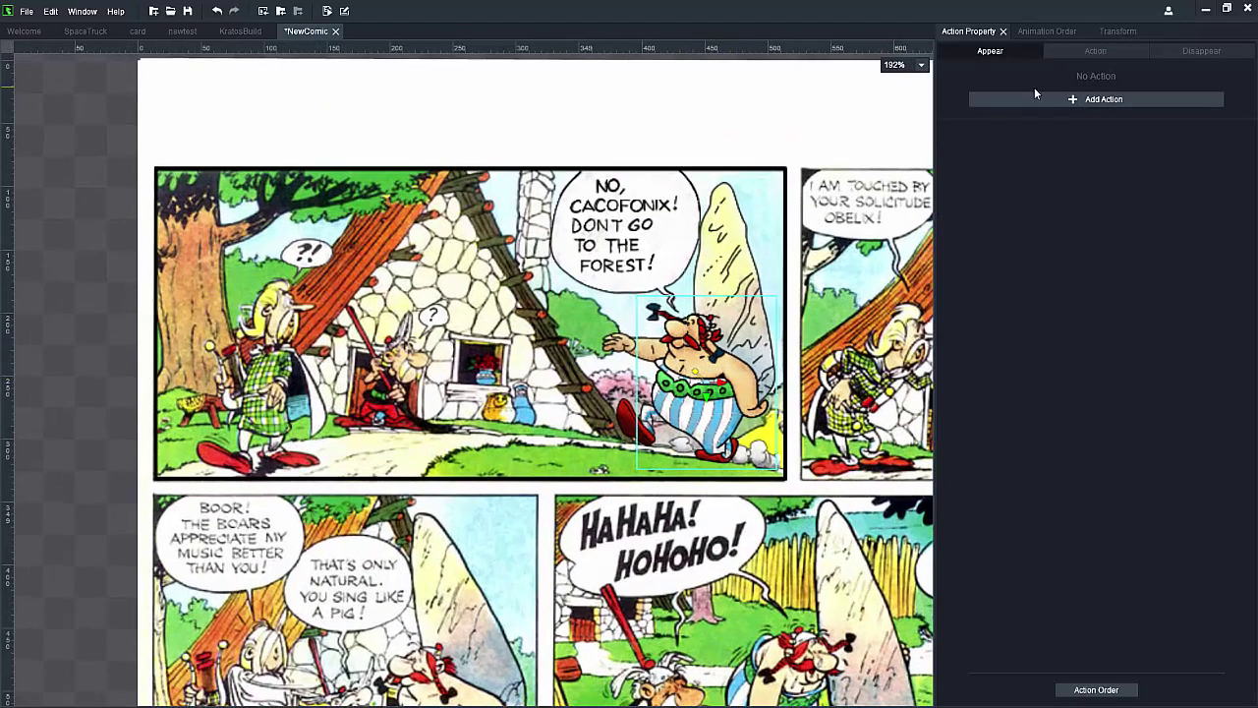
# Step: Browse Obelix's Action and Disappear tabs and view the entrance and exit animation lists
pyautogui.click(1093, 52)
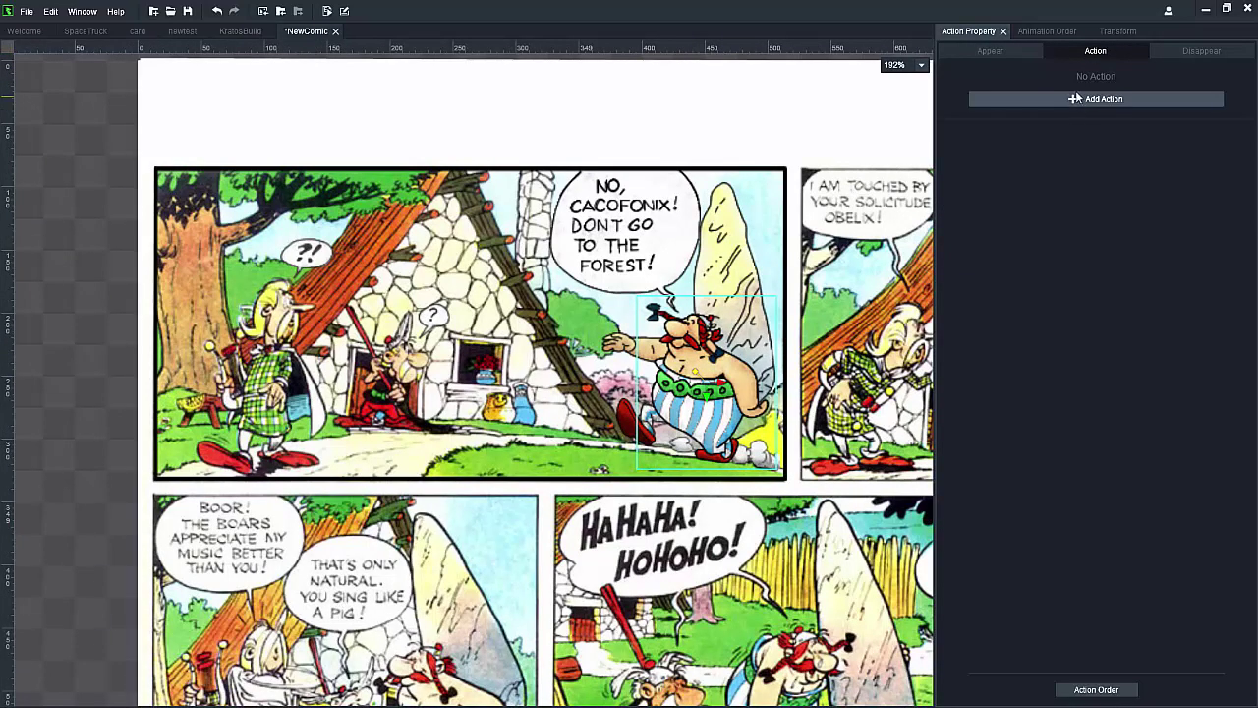
pyautogui.click(1201, 51)
pyautogui.click(1011, 51)
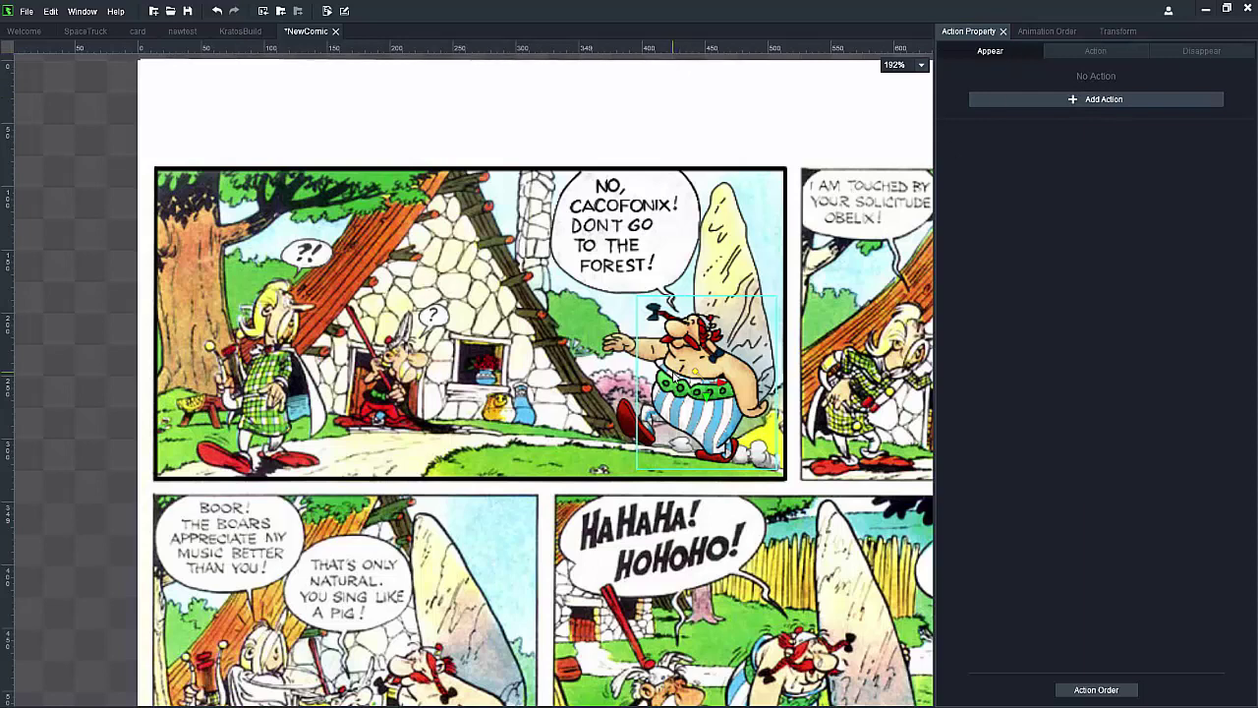
pyautogui.click(1045, 99)
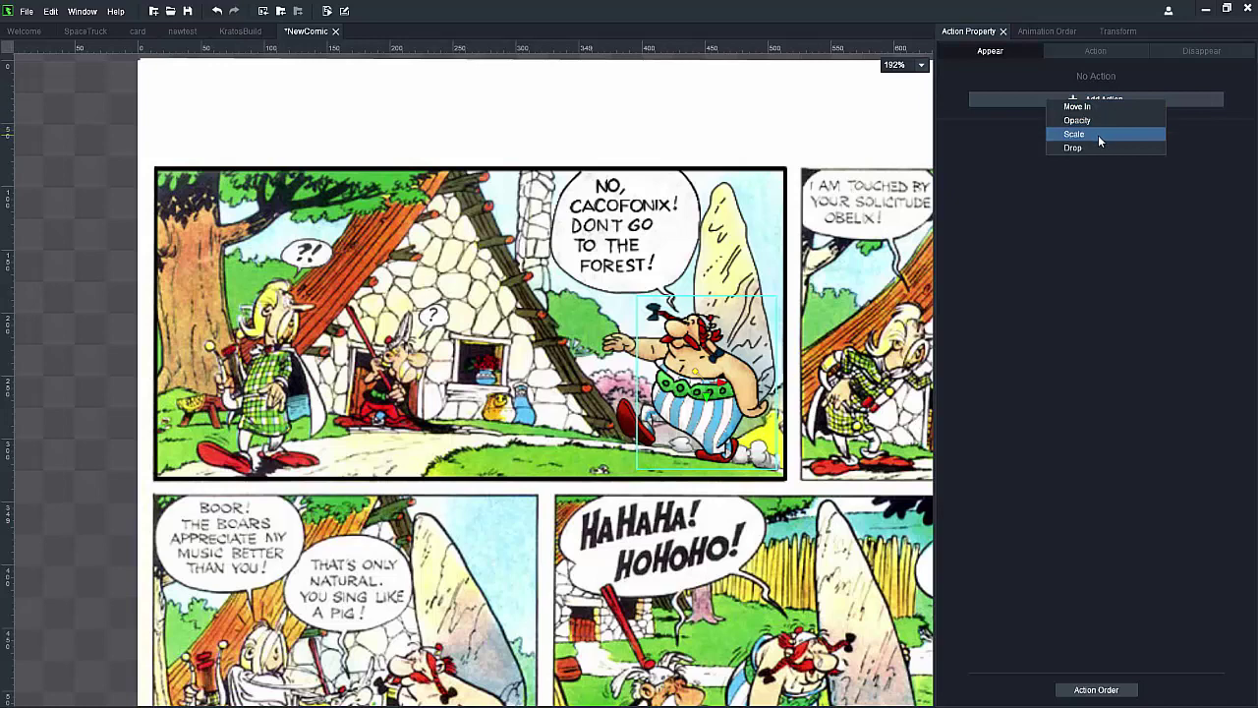
pyautogui.click(1205, 53)
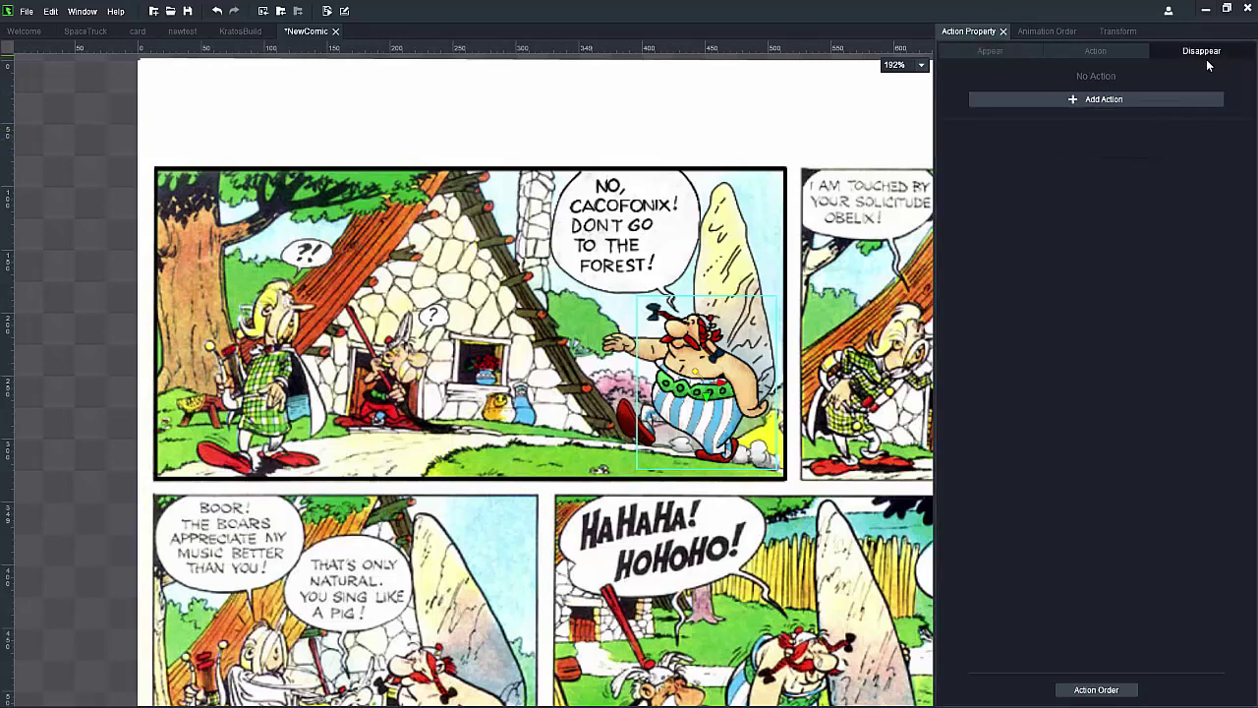
pyautogui.click(1106, 100)
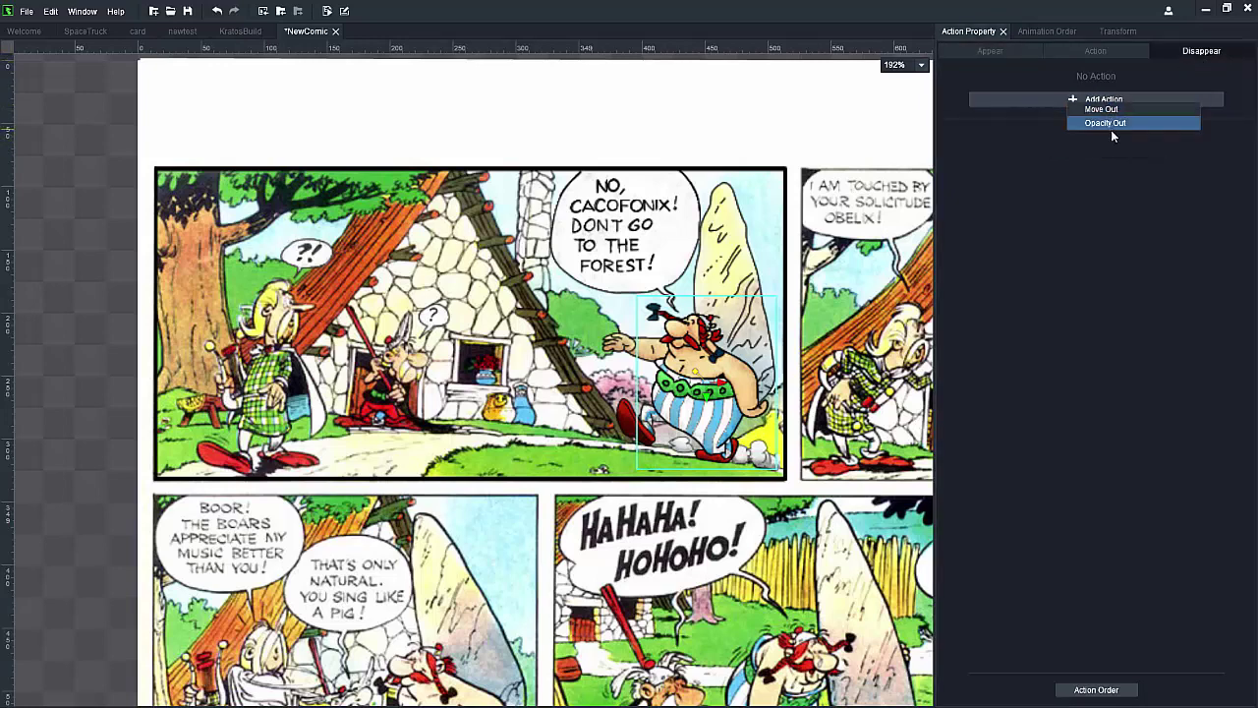
pyautogui.click(1108, 162)
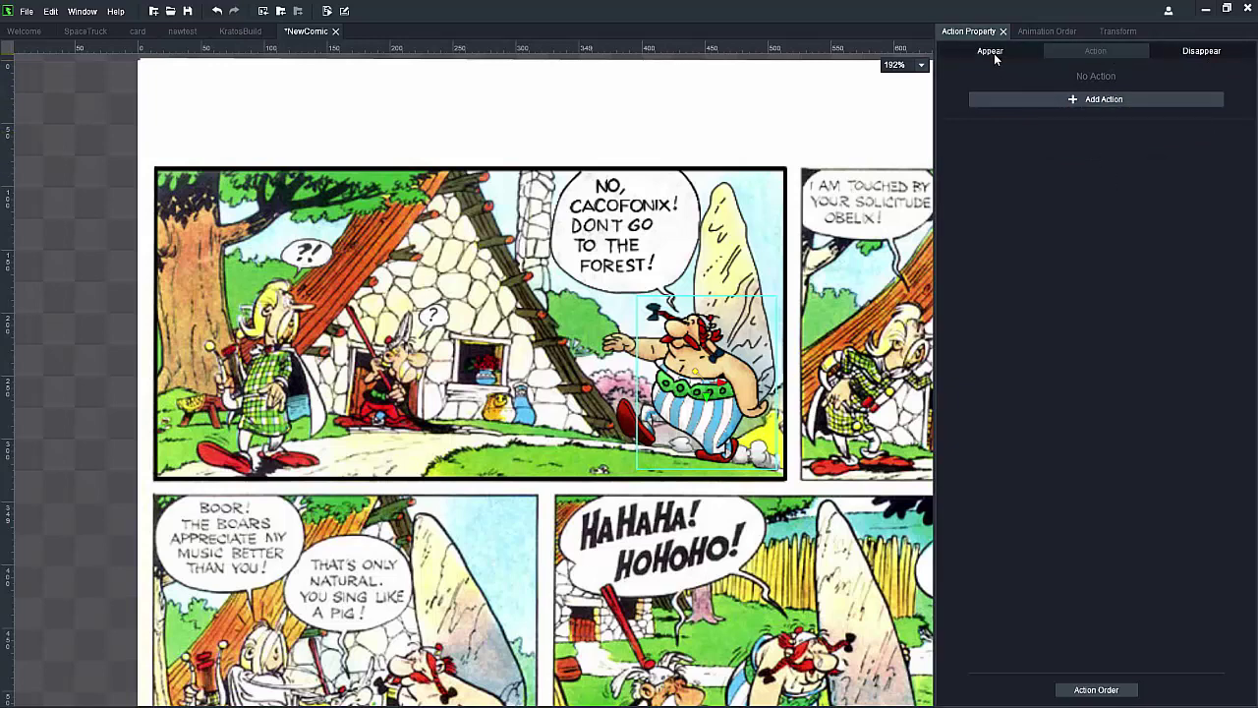
# Step: Reopen the entrance and exit animation lists and close them without adding anything
pyautogui.click(1025, 51)
pyautogui.click(1069, 102)
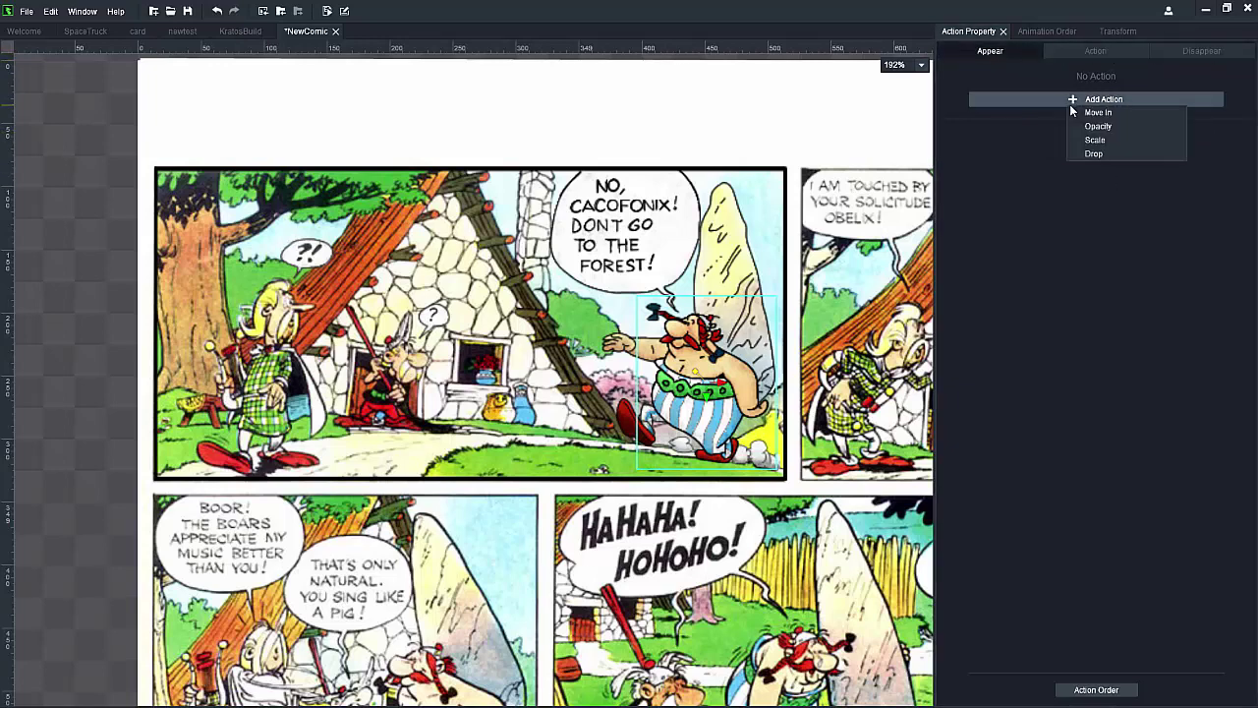
pyautogui.click(1180, 51)
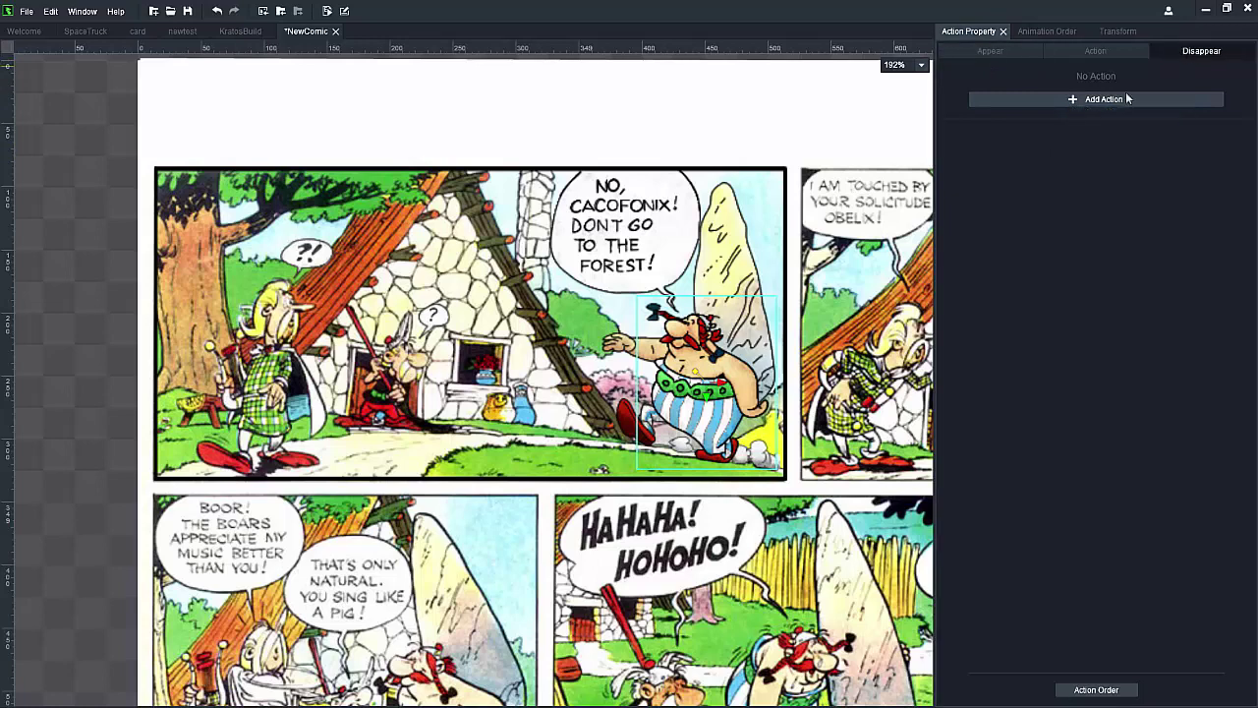
pyautogui.click(1116, 101)
pyautogui.click(1100, 148)
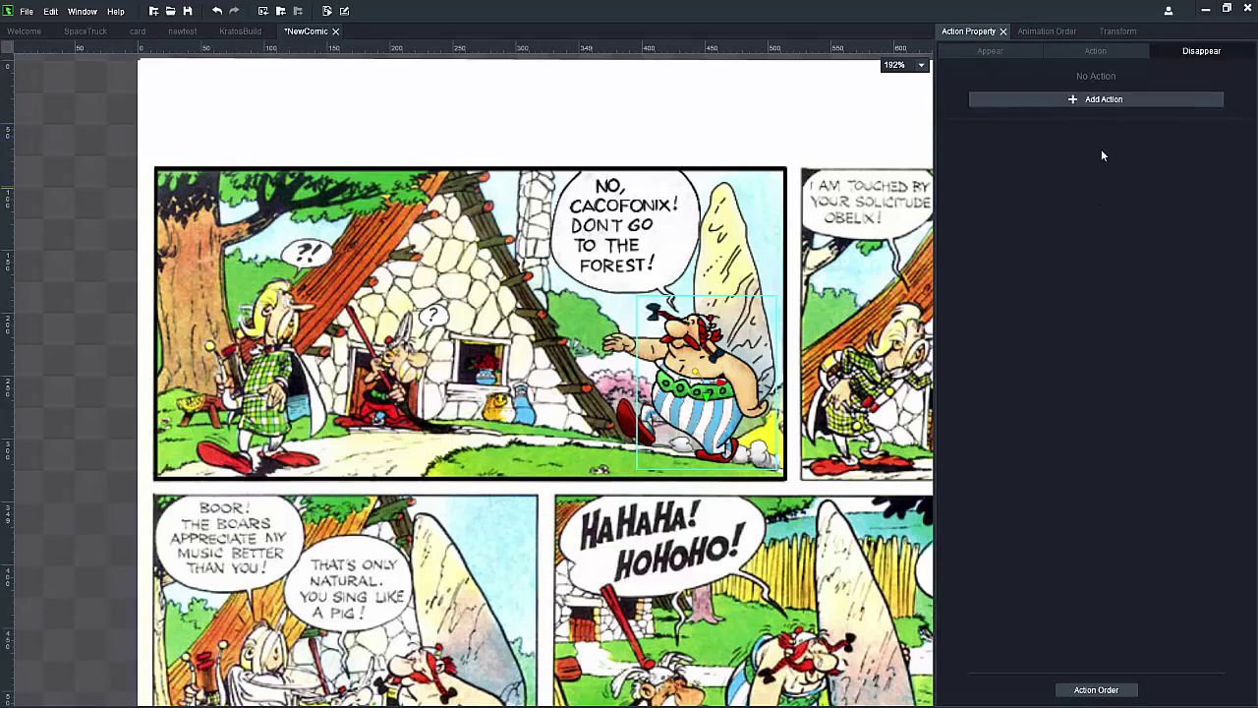
# Step: Add a Move action to Obelix and drag its target further left in panel one
pyautogui.click(1111, 52)
pyautogui.scroll(1, 691, 285)
pyautogui.scroll(1, 691, 285)
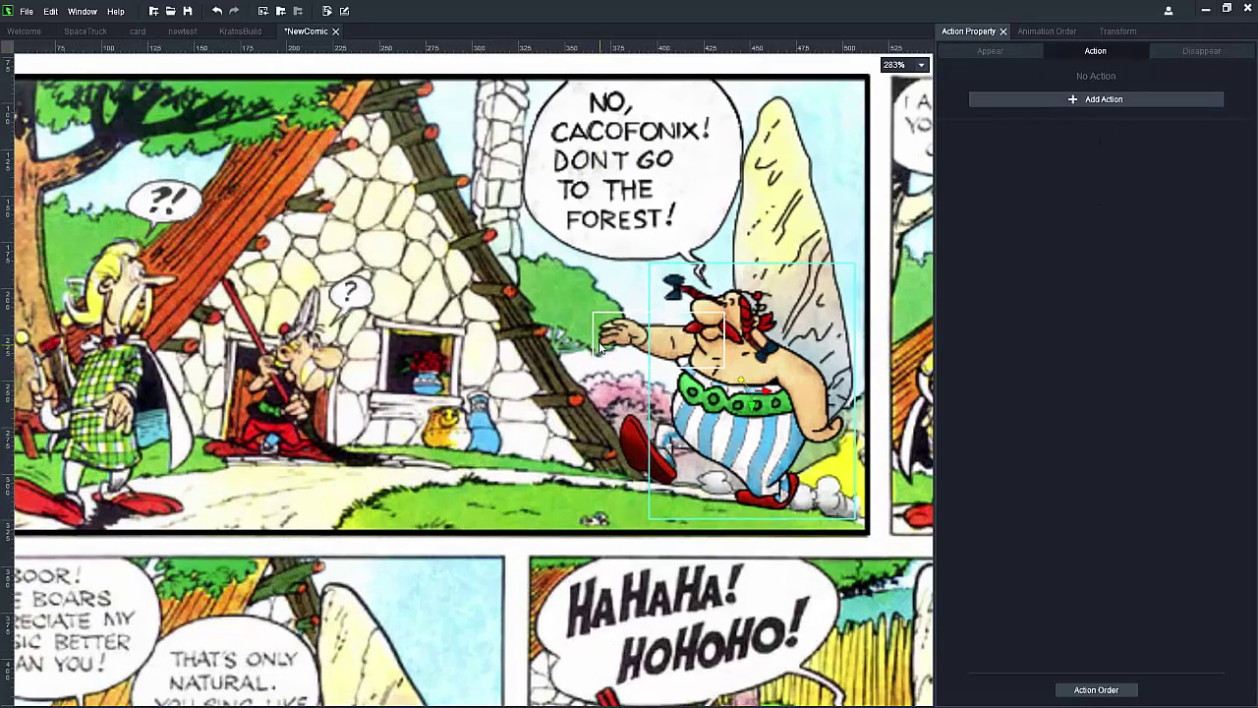
pyautogui.click(1096, 100)
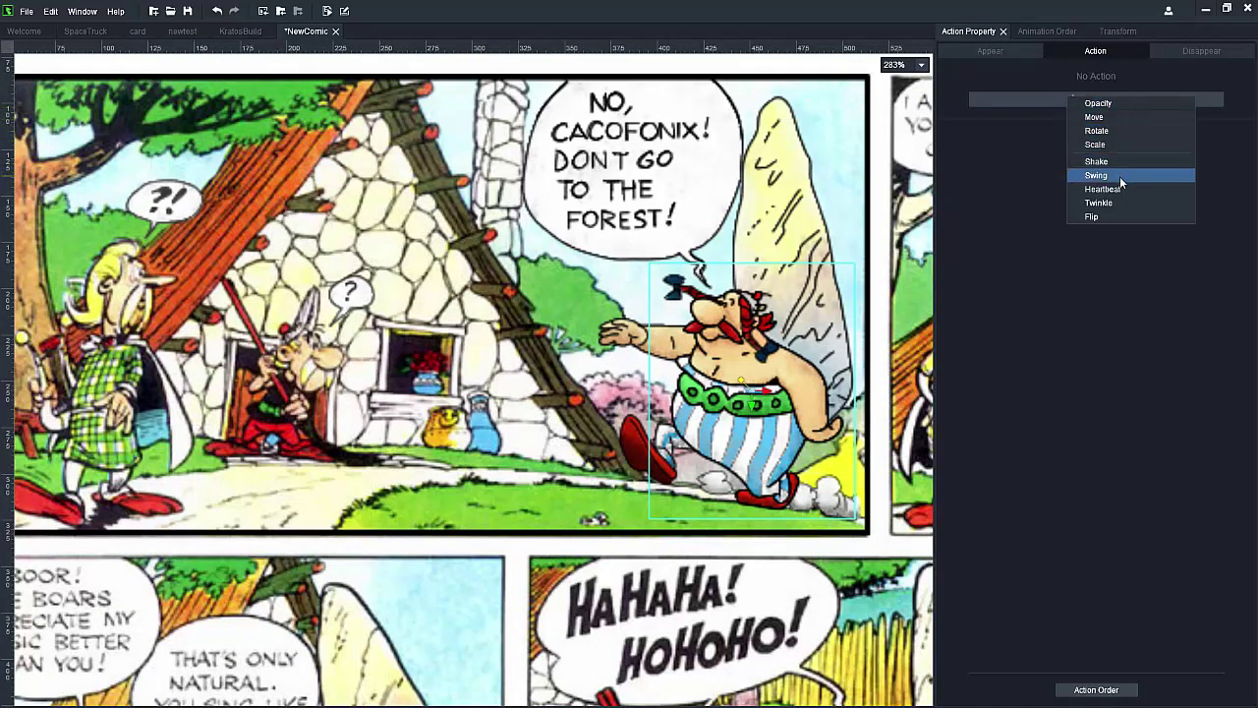
pyautogui.click(1114, 119)
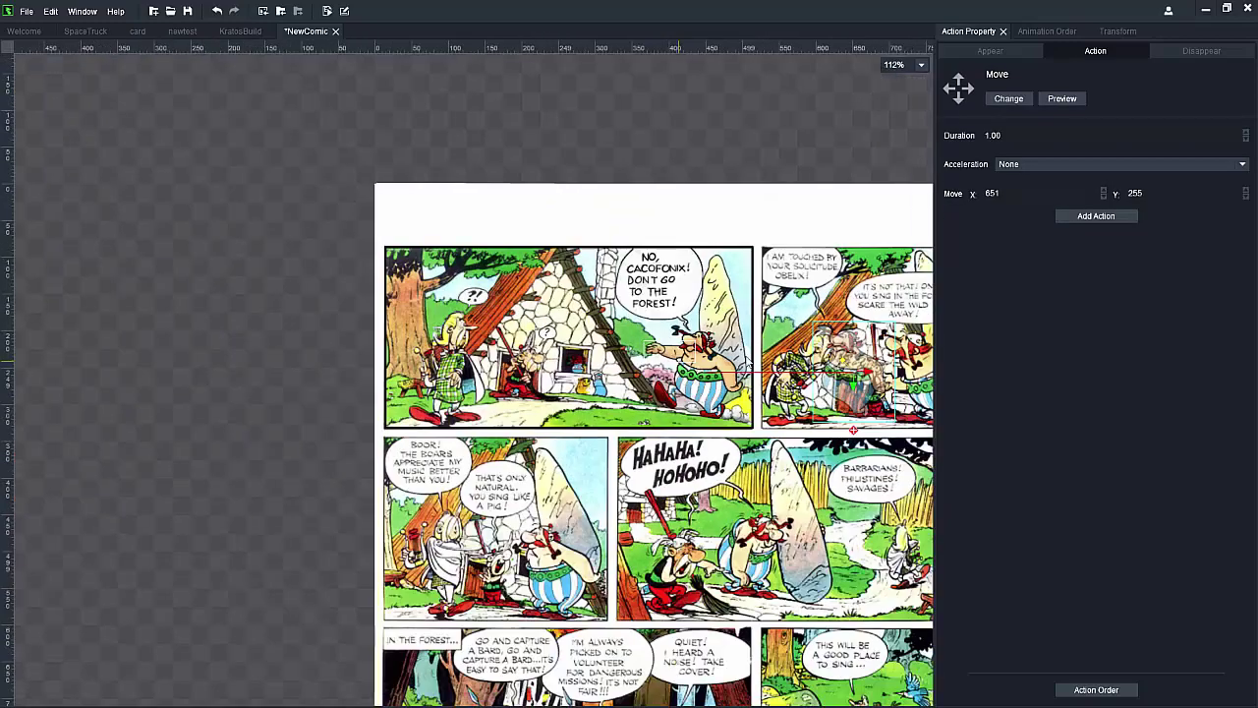
pyautogui.scroll(2, 836, 369)
pyautogui.moveTo(837, 365)
pyautogui.mouseDown()
pyautogui.moveTo(552, 360)
pyautogui.moveTo(582, 341)
pyautogui.mouseUp()
pyautogui.scroll(2, 553, 360)
pyautogui.scroll(2, 552, 361)
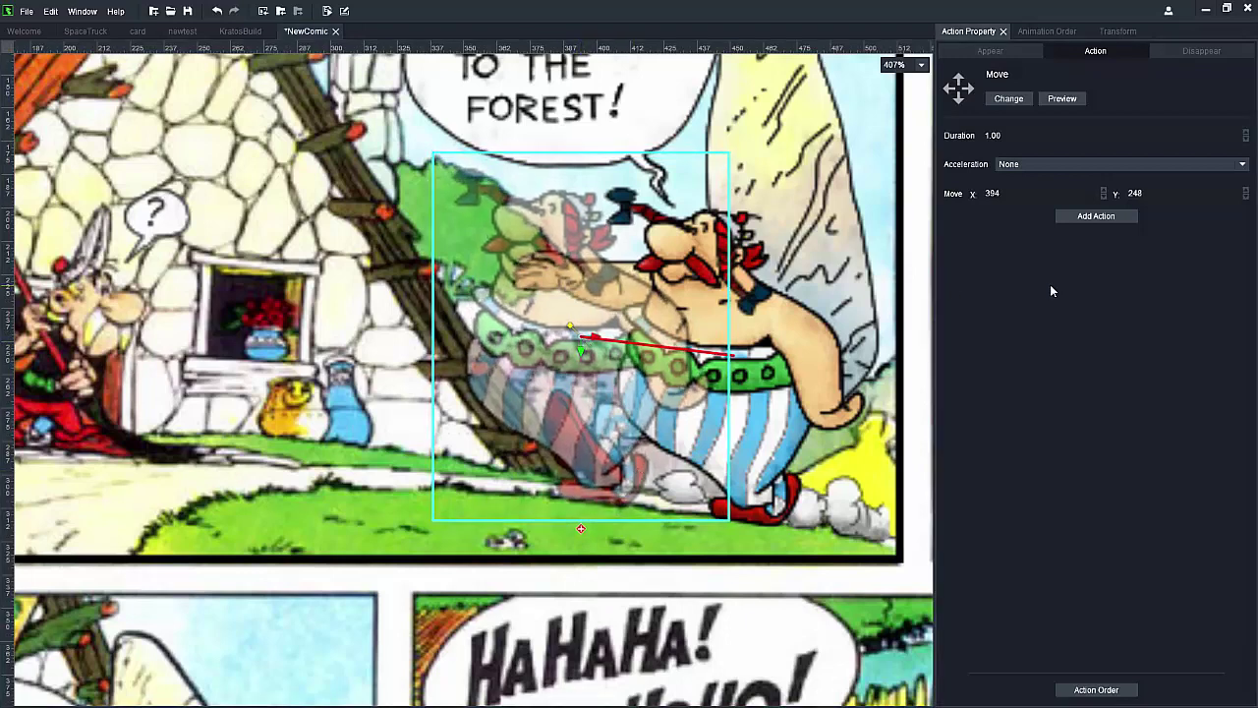
# Step: Give the separate foot and the outstretched arm Move actions as well
pyautogui.click(531, 470)
pyautogui.click(549, 453)
pyautogui.click(1116, 101)
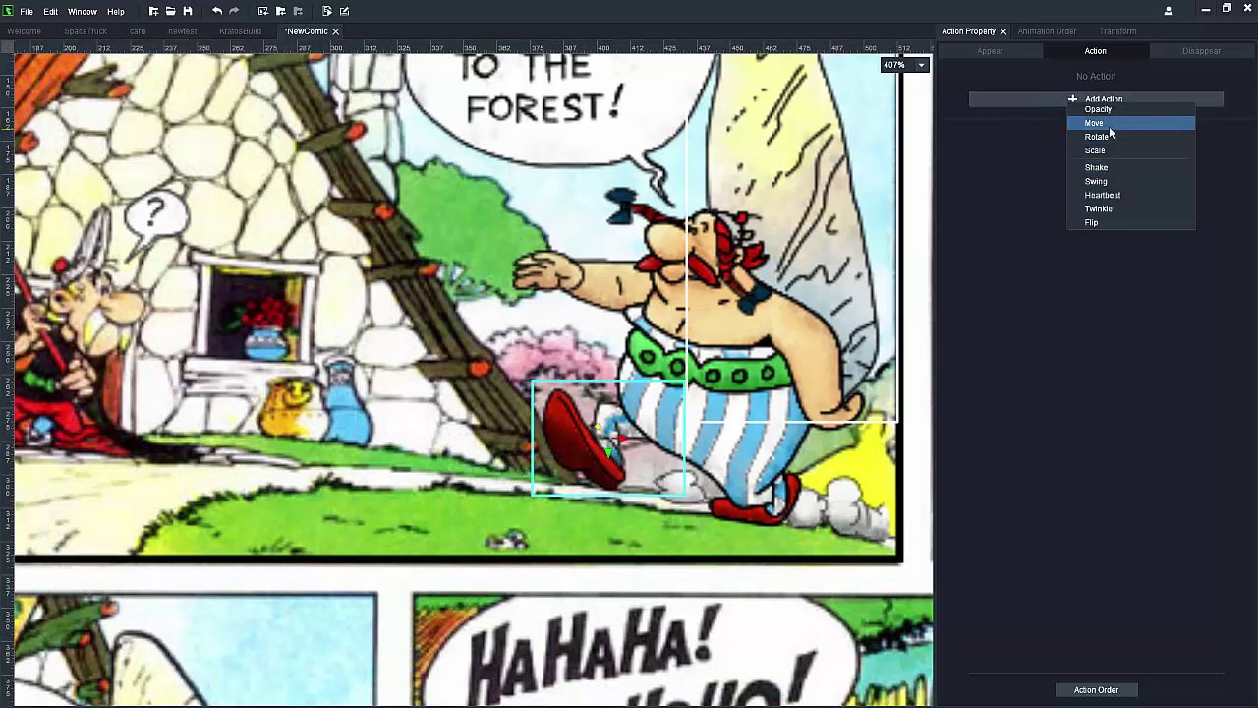
pyautogui.click(1095, 123)
pyautogui.click(692, 249)
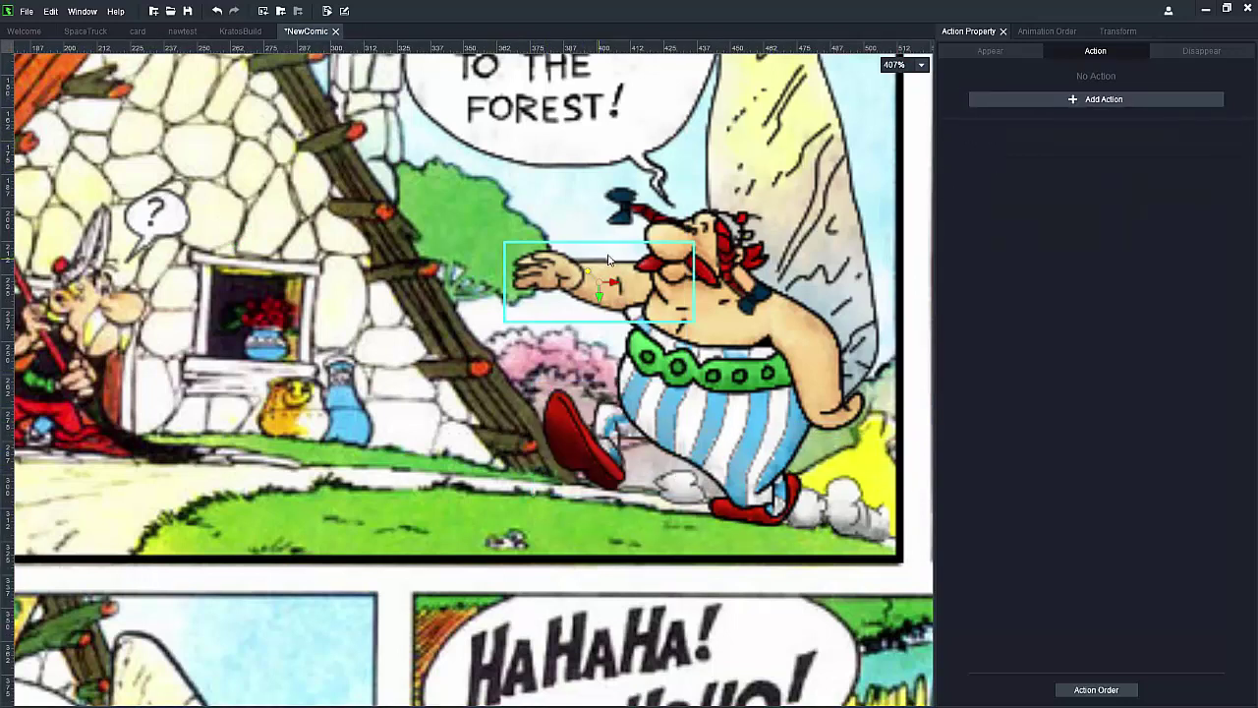
pyautogui.click(1096, 99)
pyautogui.click(1094, 118)
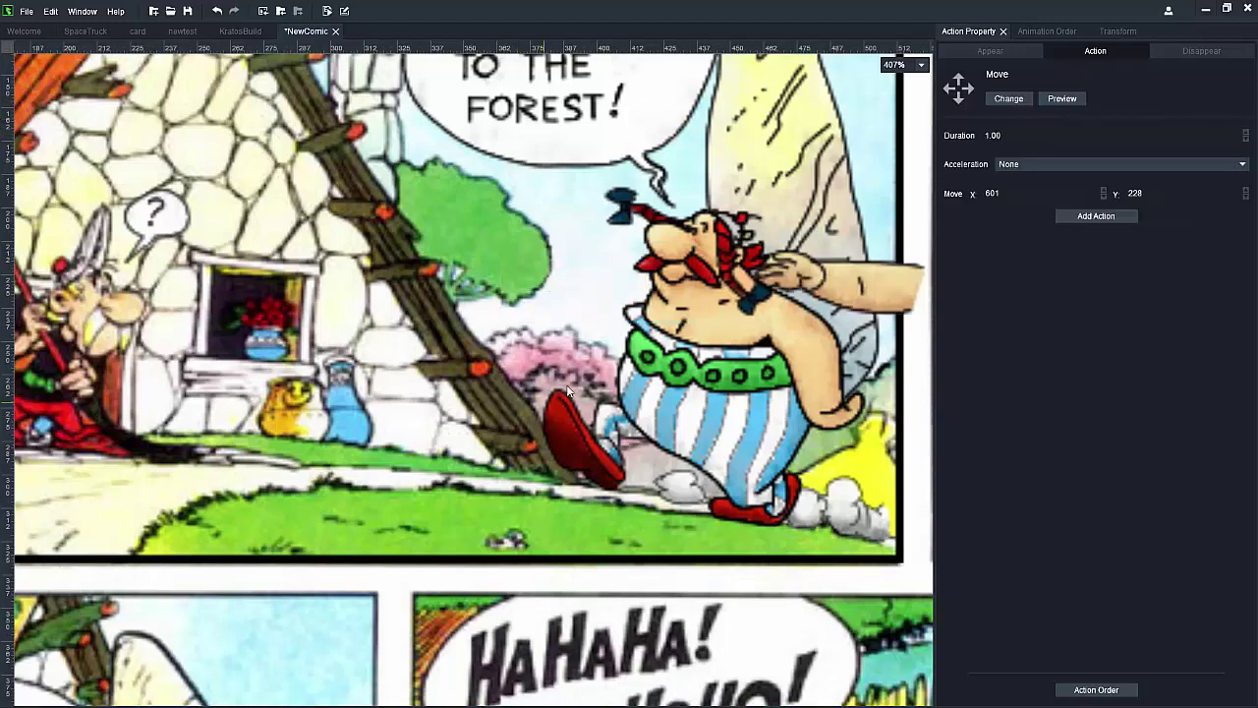
# Step: Reselect the shoe and drag its move target up, then back beside Obelix's hand
pyautogui.click(398, 315)
pyautogui.scroll(-5, 398, 314)
pyautogui.scroll(3, 496, 356)
pyautogui.click(497, 355)
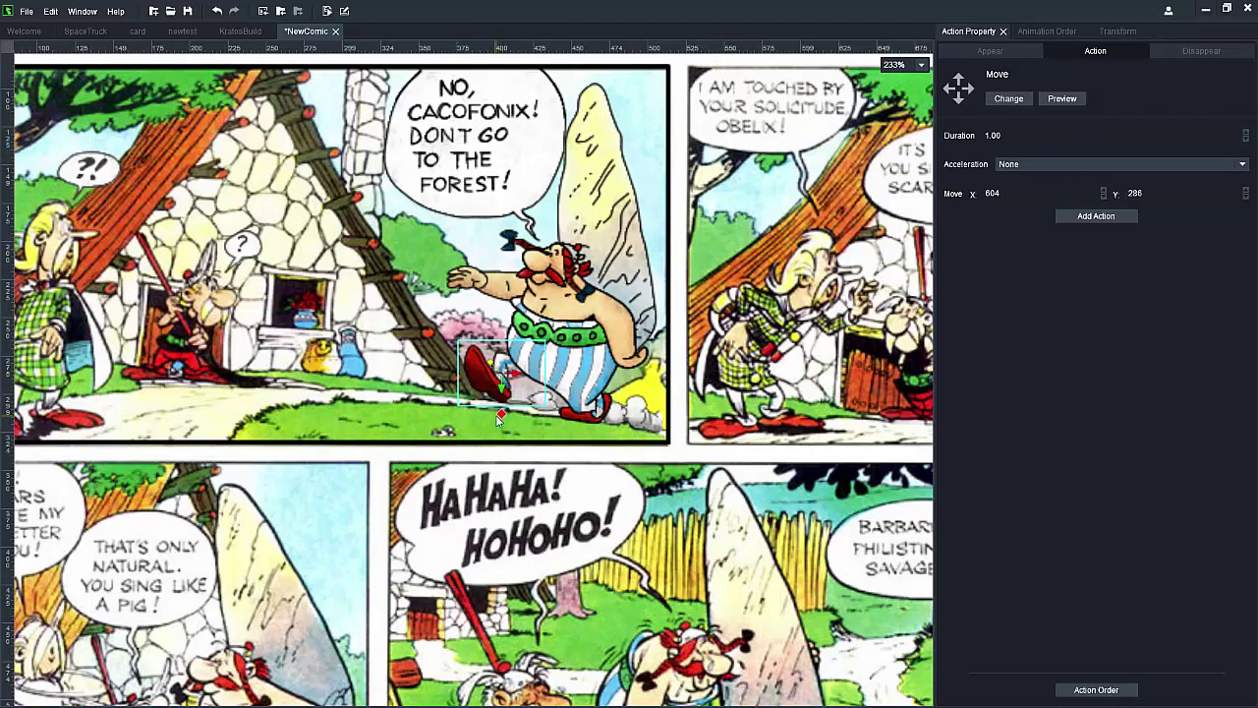
pyautogui.moveTo(499, 418)
pyautogui.mouseDown()
pyautogui.moveTo(811, 381)
pyautogui.moveTo(400, 362)
pyautogui.moveTo(495, 303)
pyautogui.mouseUp()
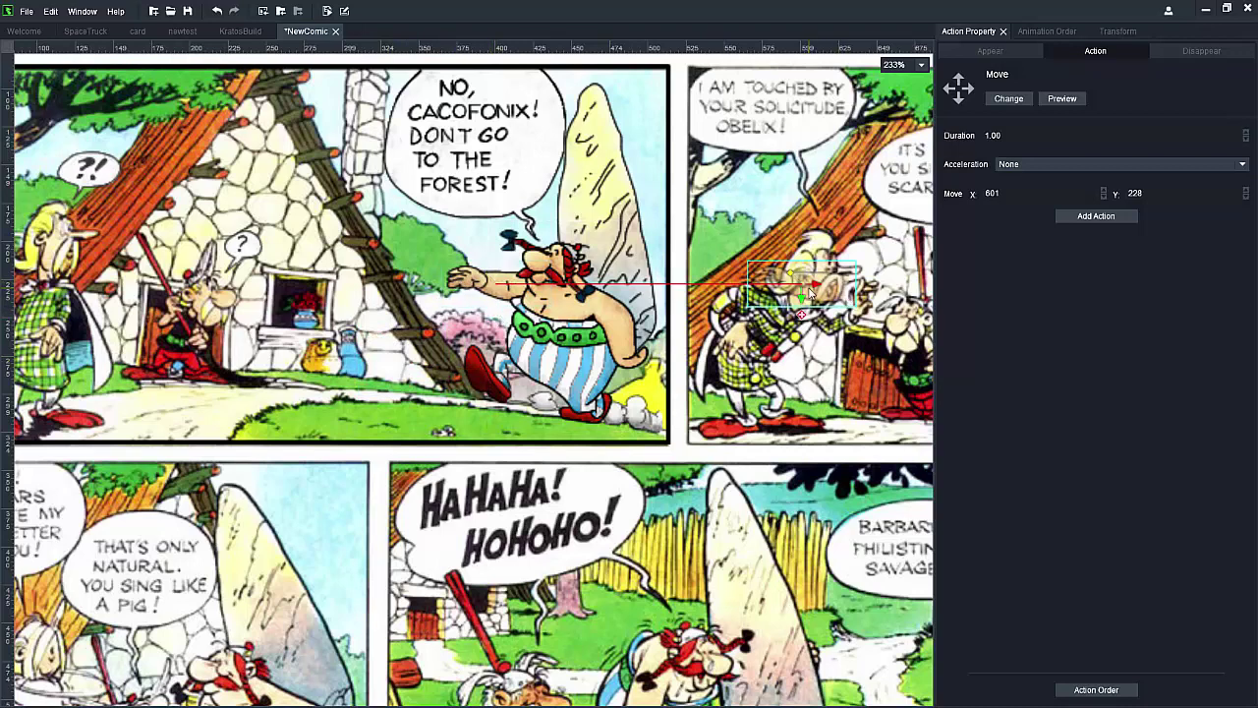
pyautogui.moveTo(808, 293); pyautogui.dragTo(393, 270)
# Step: Give the menhir a Move action, dragging its destination left in panel one
pyautogui.scroll(-1, 410, 273)
pyautogui.click(654, 234)
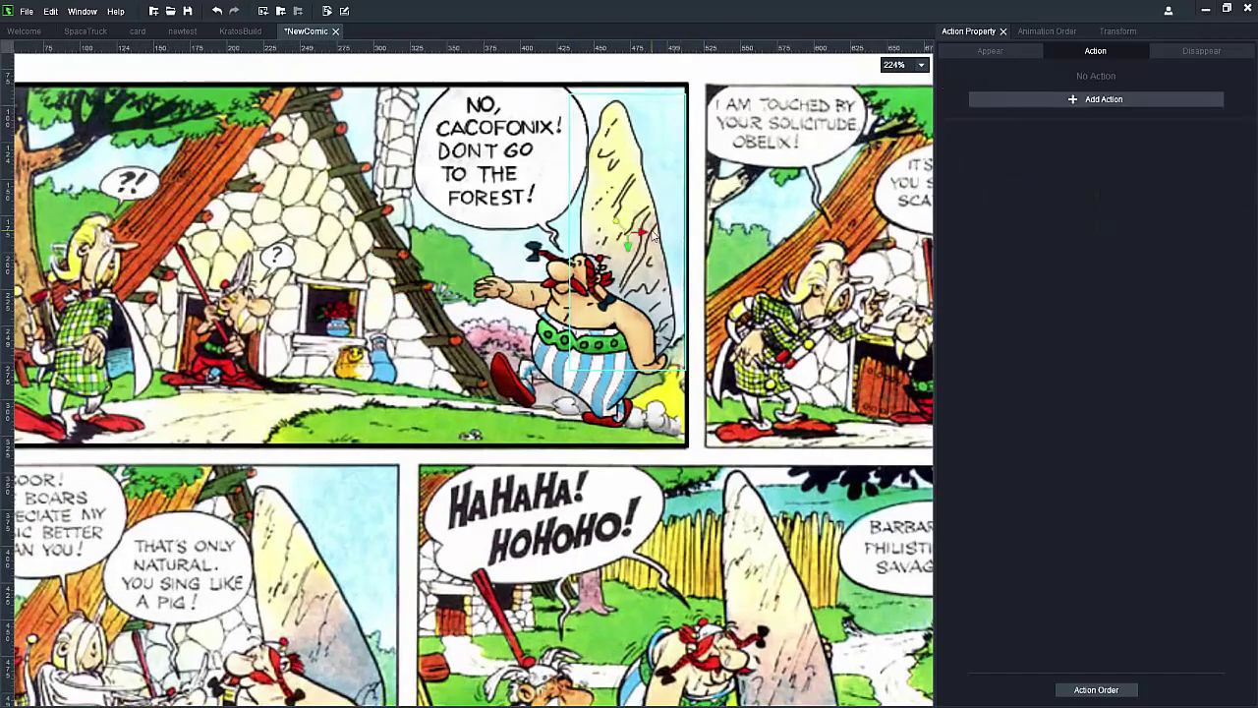
pyautogui.click(1092, 100)
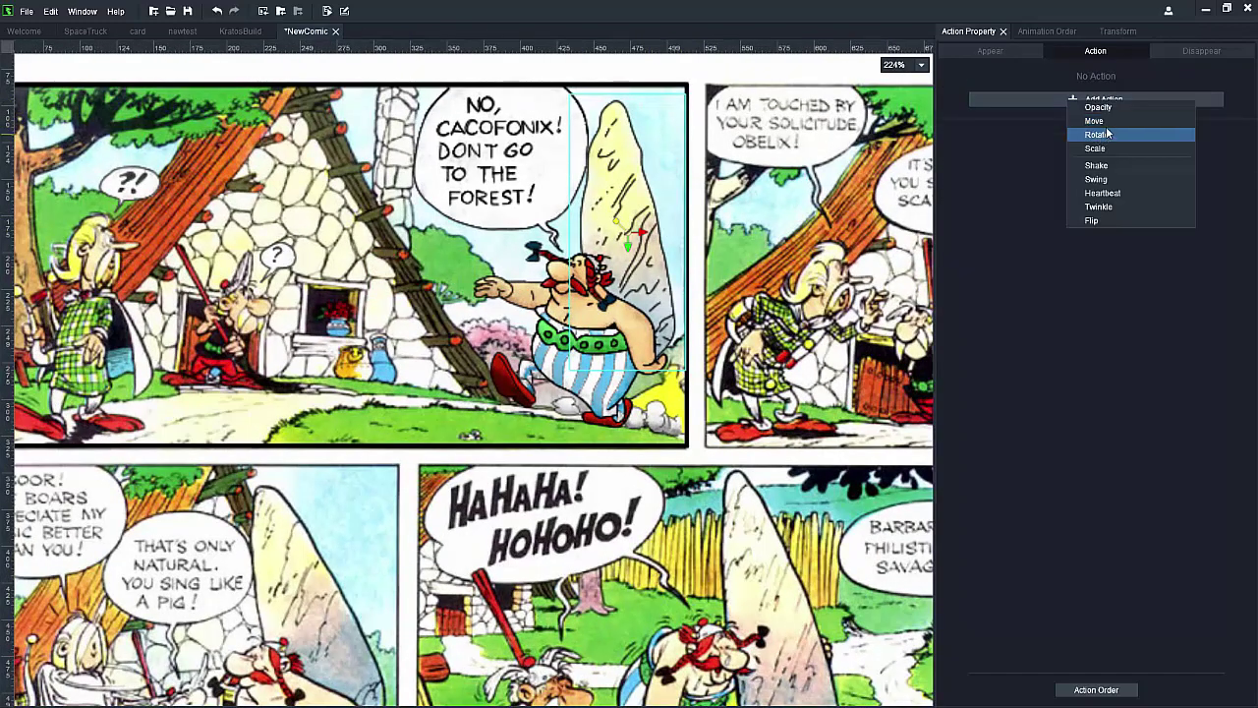
pyautogui.click(1093, 123)
pyautogui.scroll(-5, 816, 211)
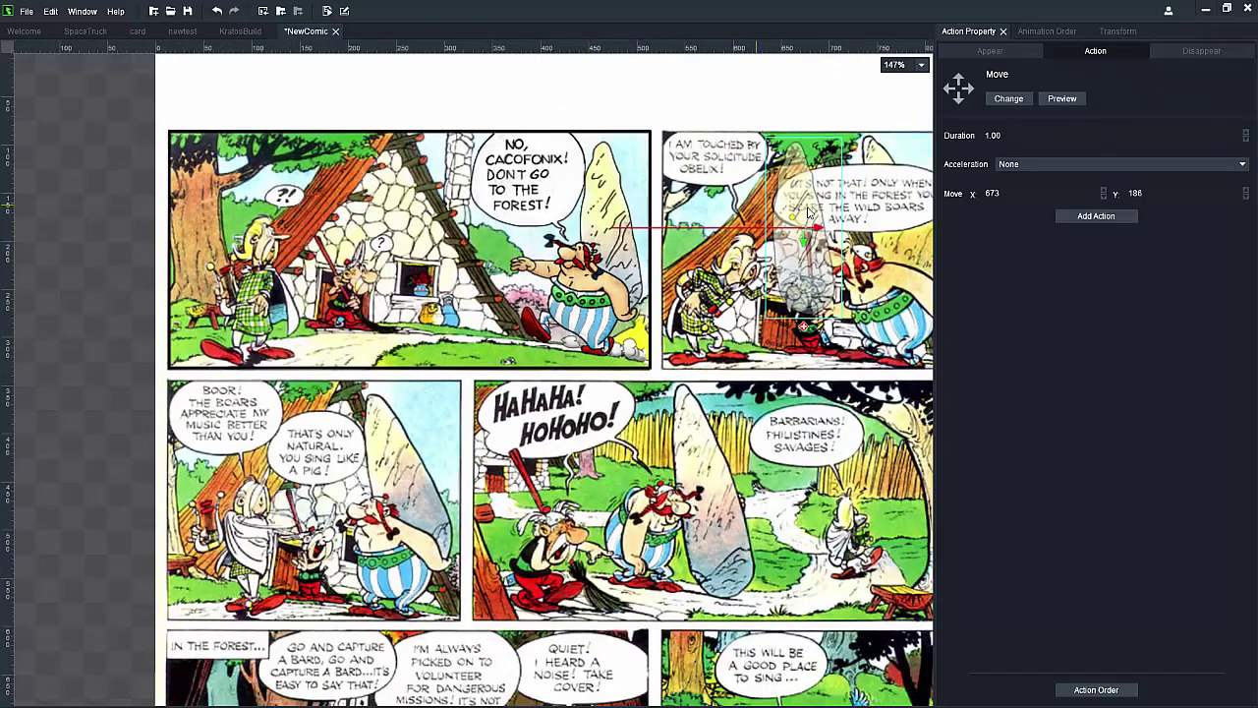
pyautogui.moveTo(800, 234)
pyautogui.mouseDown()
pyautogui.moveTo(523, 218)
pyautogui.moveTo(569, 228)
pyautogui.mouseUp()
pyautogui.scroll(3, 580, 209)
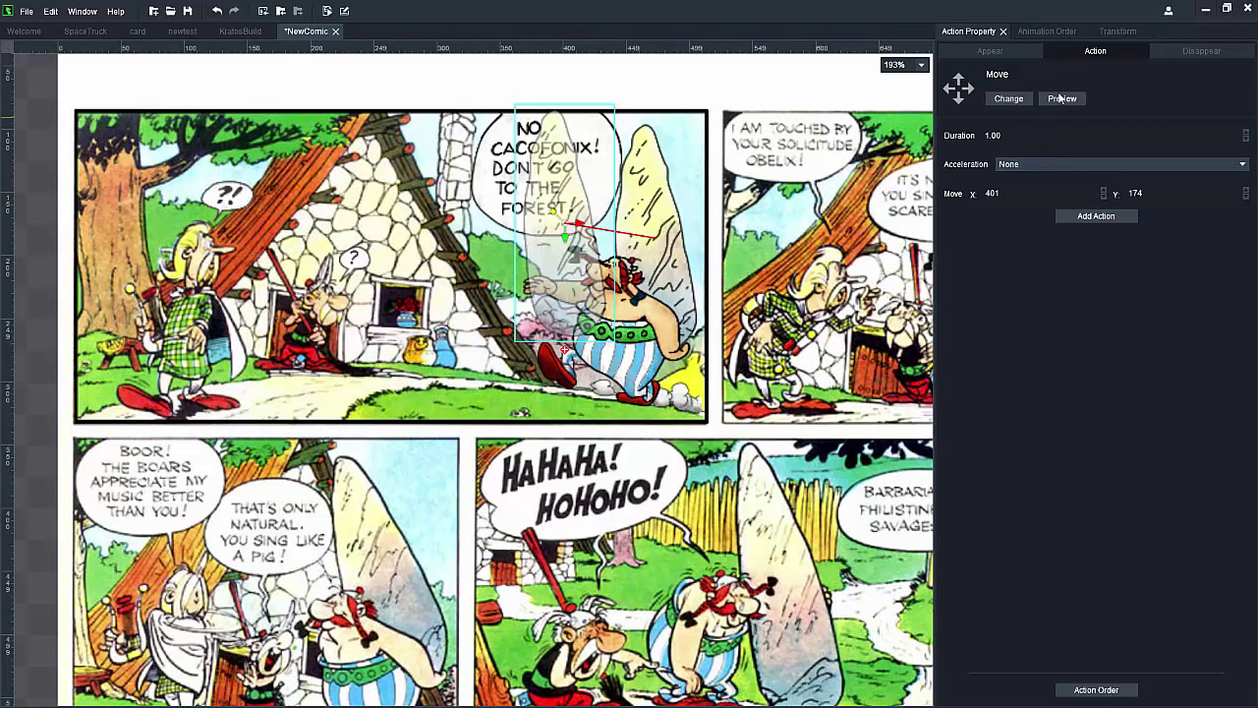
# Step: Try a 3° Rotate action on the menhir, then pick another piece in the first panel
pyautogui.click(1099, 216)
pyautogui.click(1109, 252)
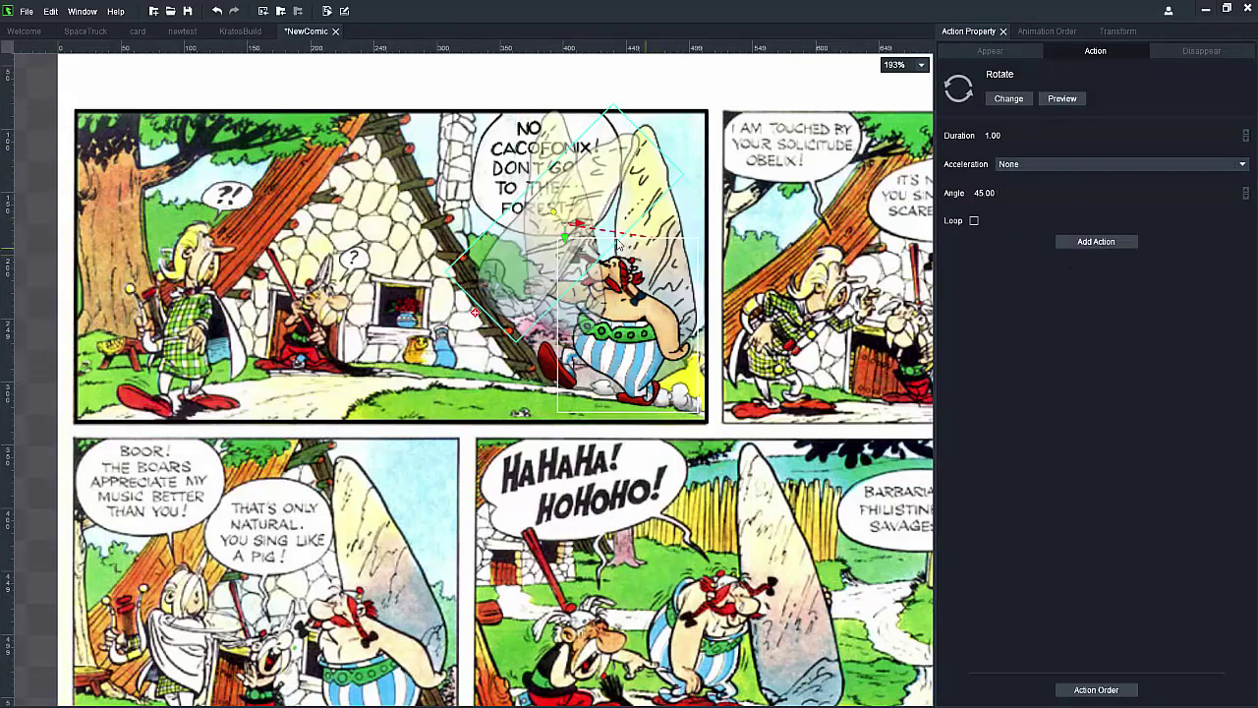
pyautogui.click(978, 192)
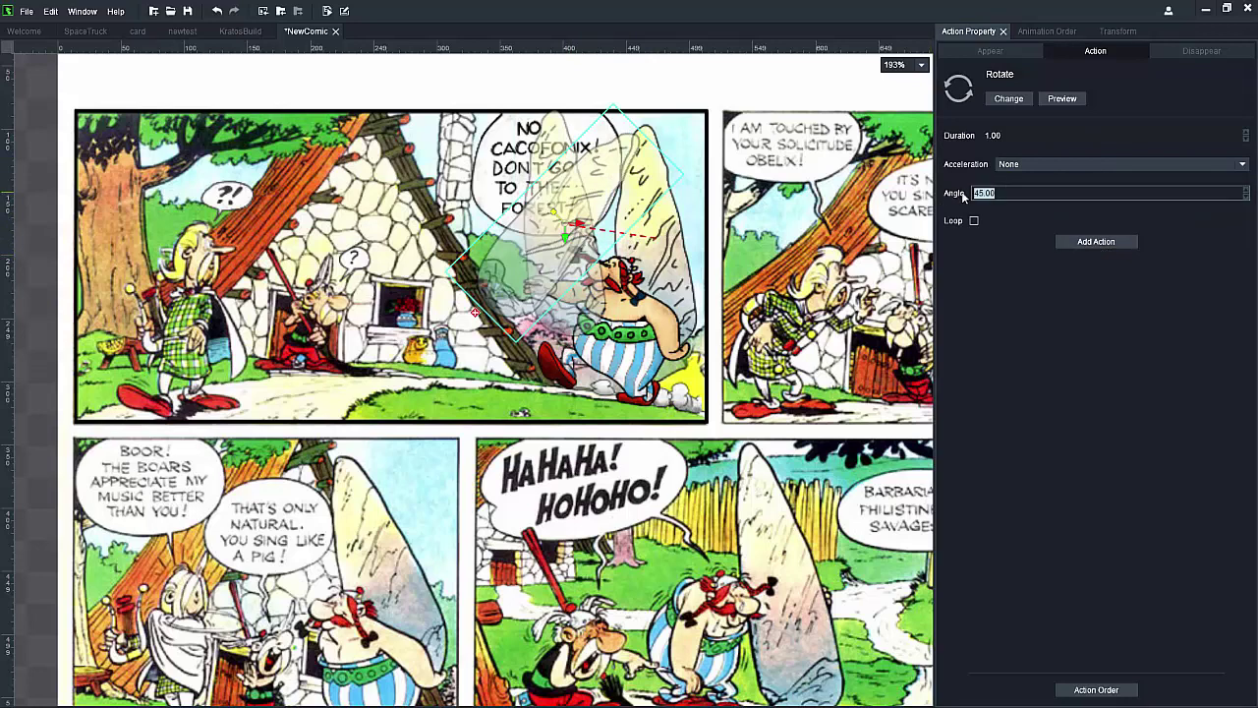
pyautogui.write('3')
pyautogui.press('Return')
pyautogui.scroll(2, 496, 173)
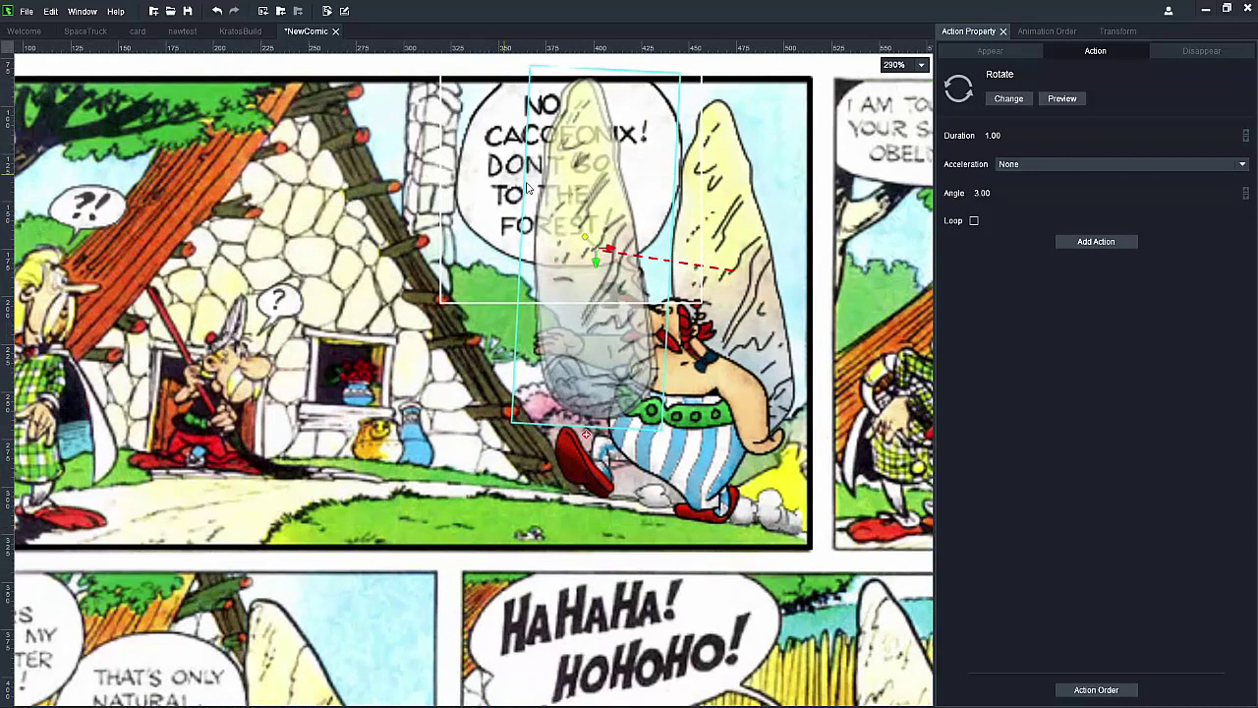
pyautogui.click(720, 310)
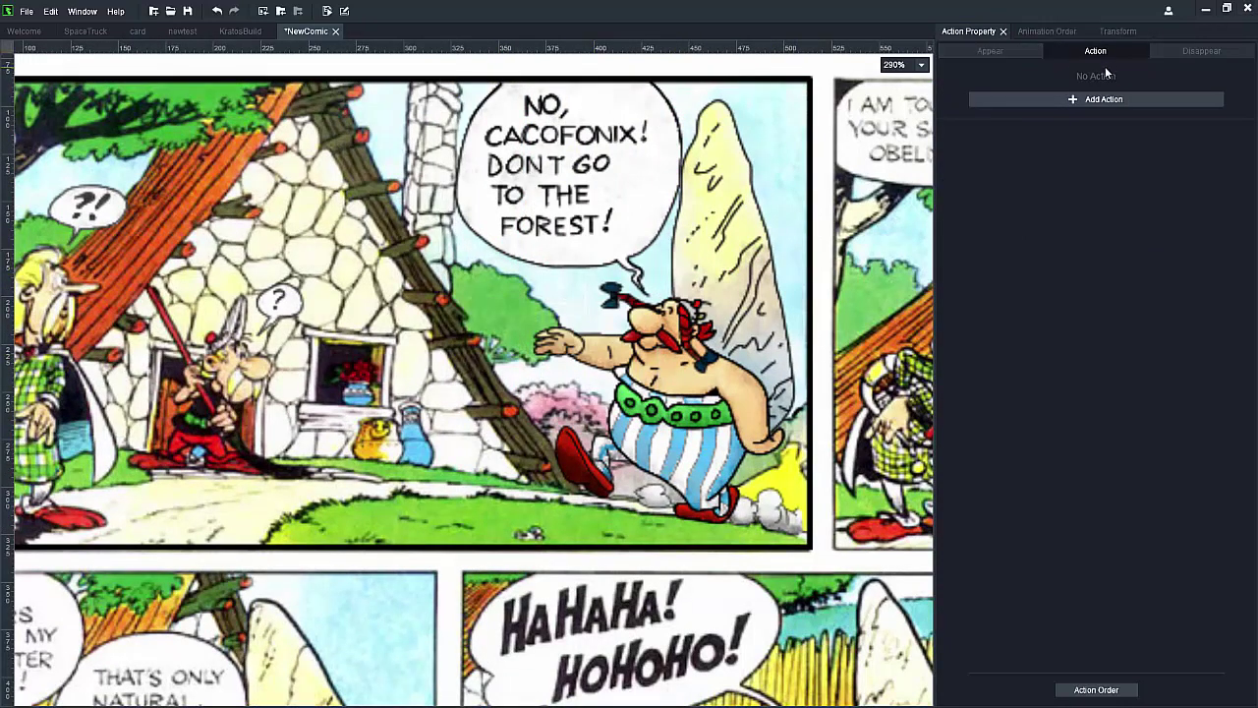
# Step: Show Animation Order and inspect the rock move, rock rotate, obelix, obelixarm and obelixleg entries
pyautogui.click(1051, 37)
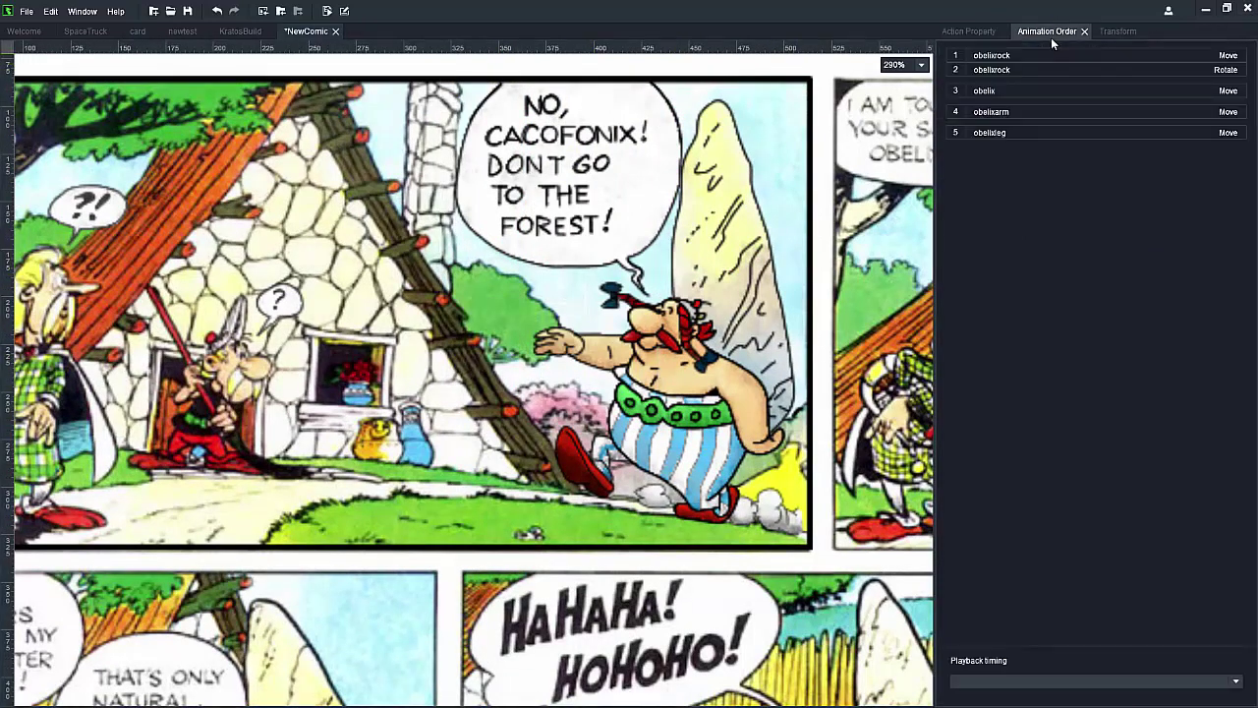
pyautogui.click(1050, 56)
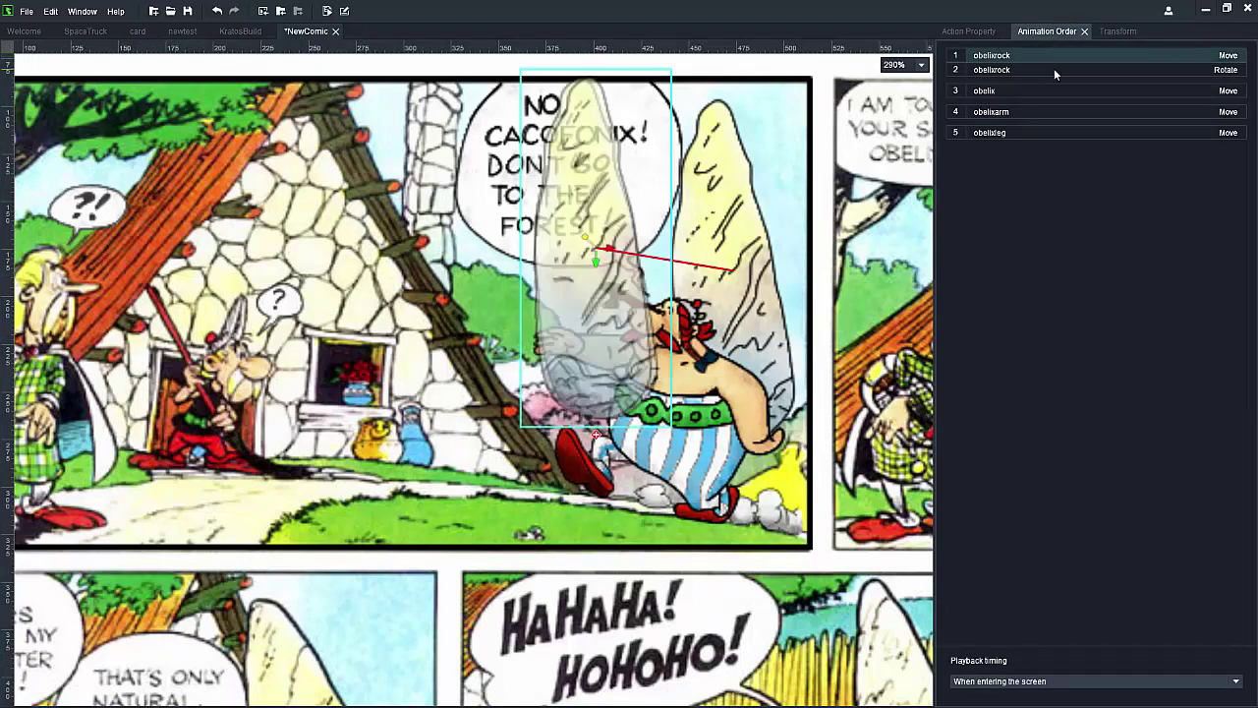
pyautogui.click(1053, 68)
pyautogui.click(1052, 55)
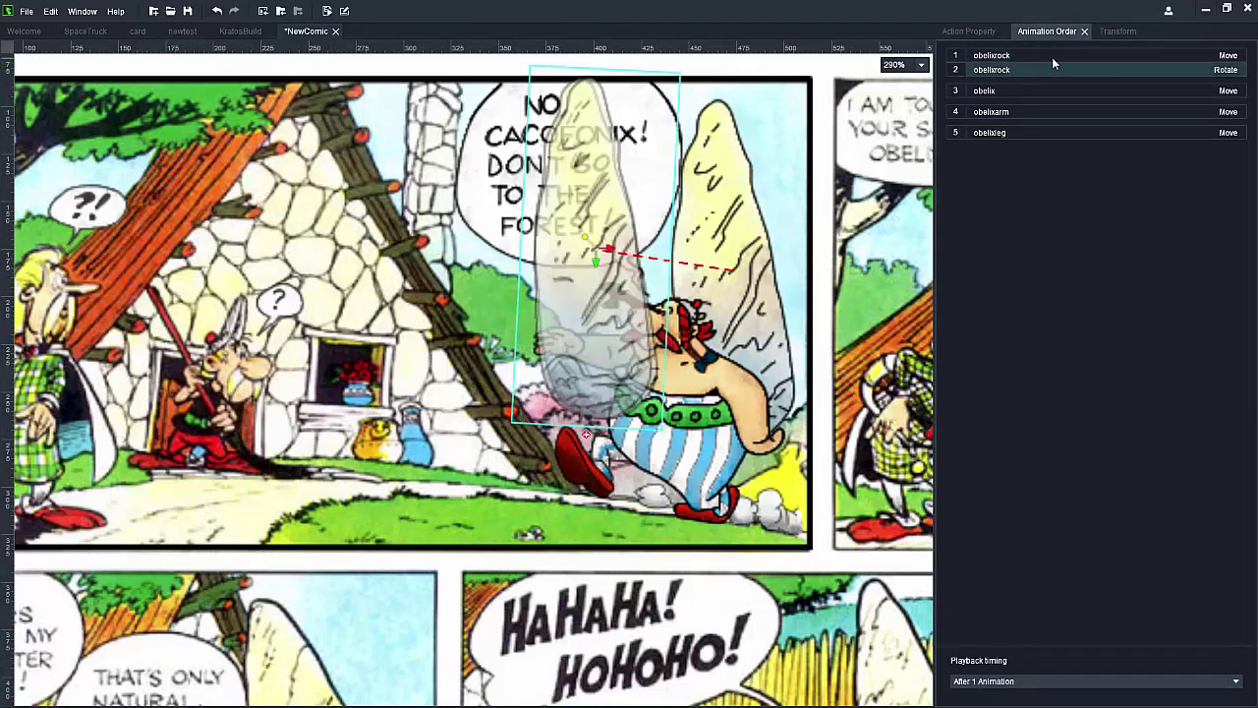
pyautogui.click(1052, 57)
pyautogui.click(1049, 59)
pyautogui.click(1056, 88)
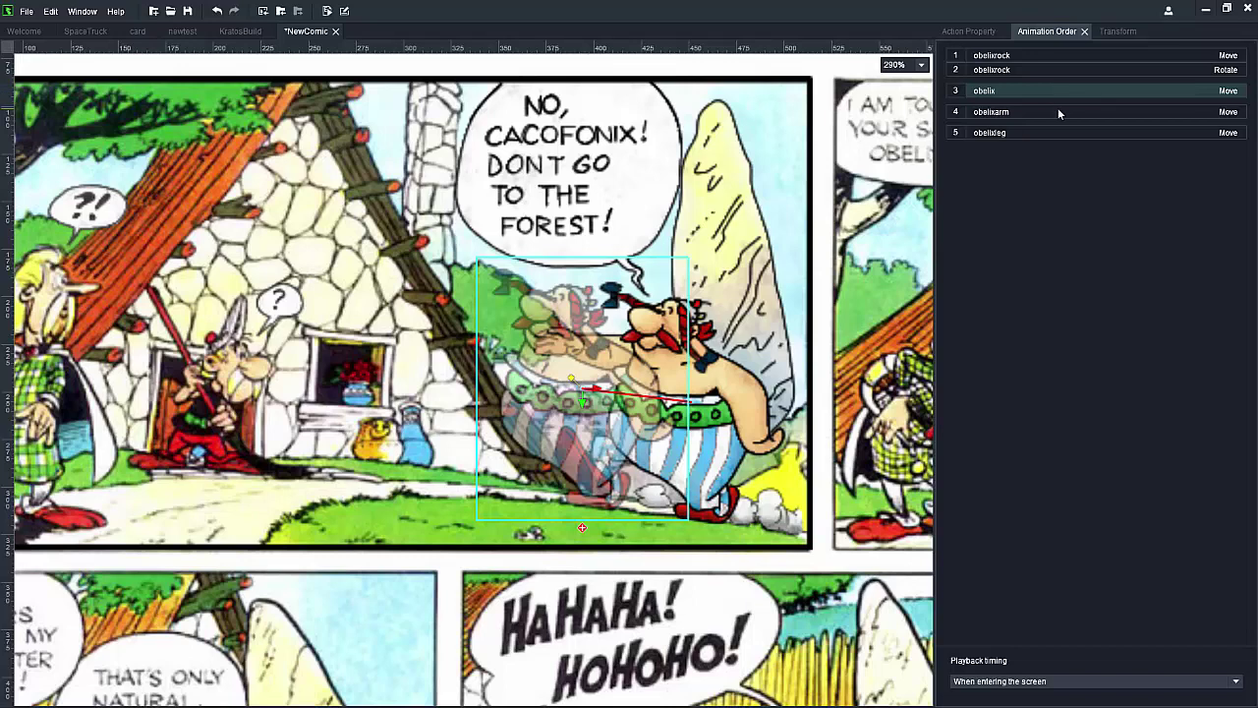
pyautogui.click(1058, 113)
pyautogui.click(1060, 132)
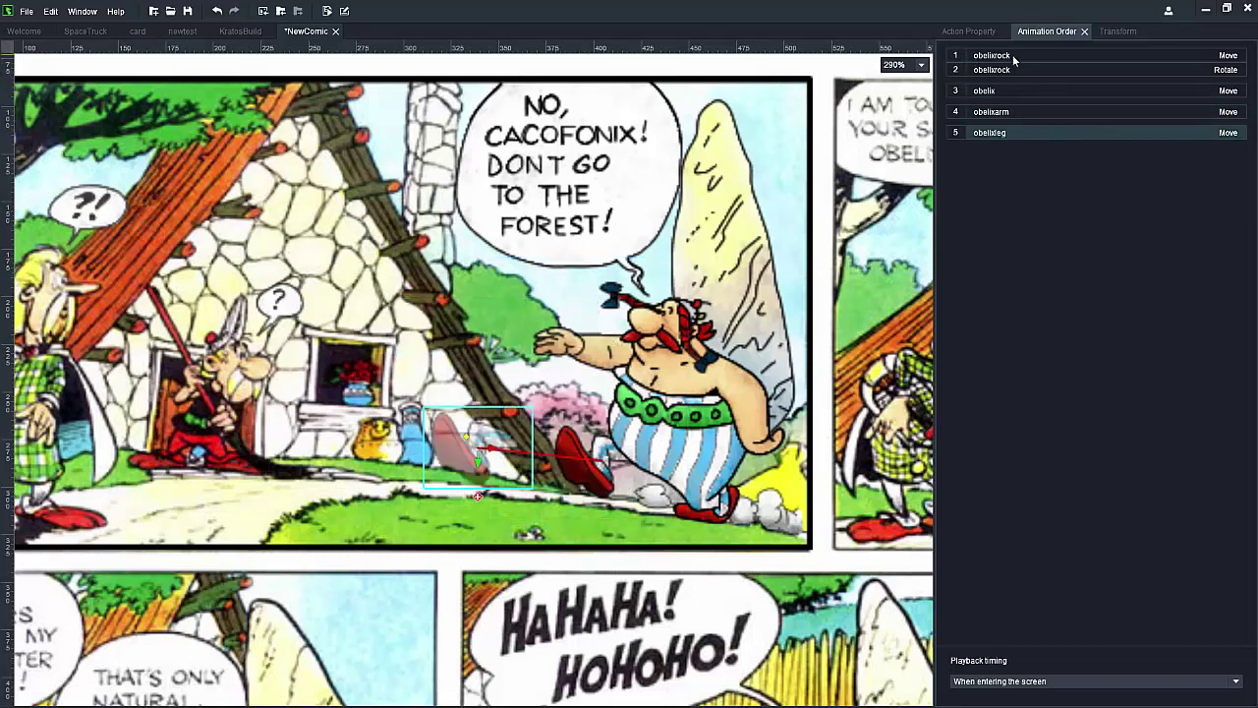
# Step: Recheck the playback timings of obelix, the rock's move and rotation, obelixarm and obelixleg
pyautogui.click(1010, 90)
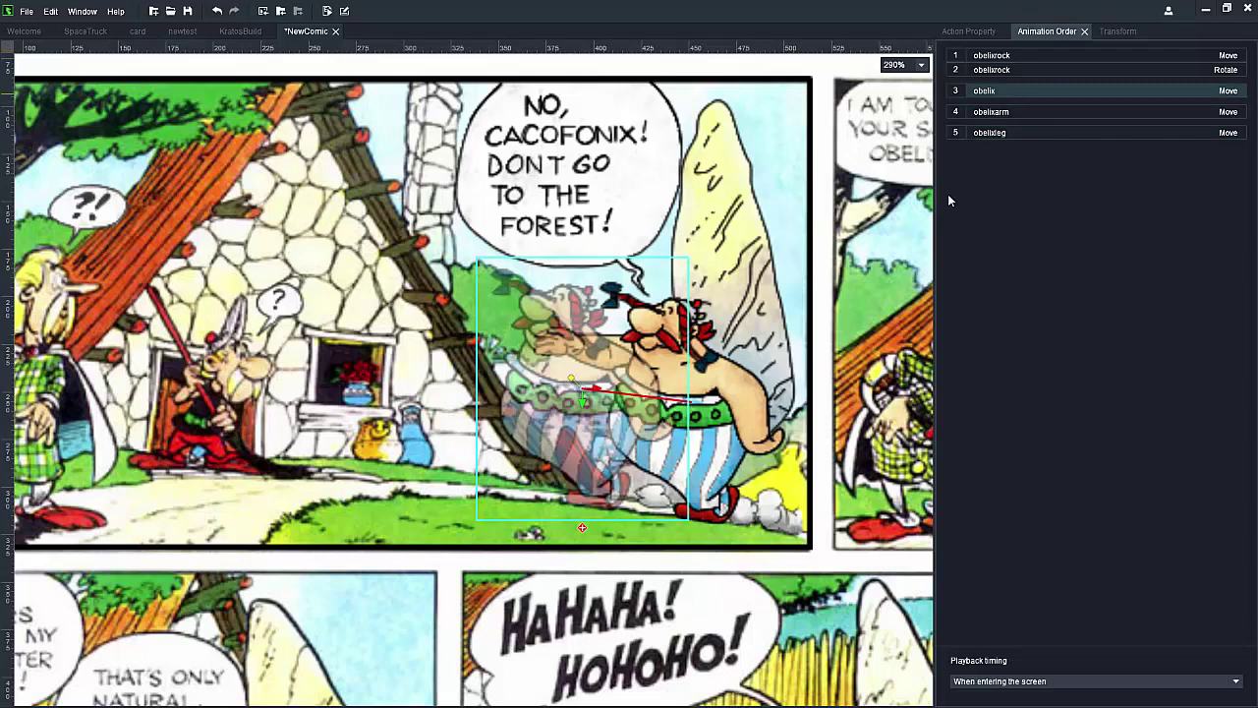
pyautogui.click(1049, 67)
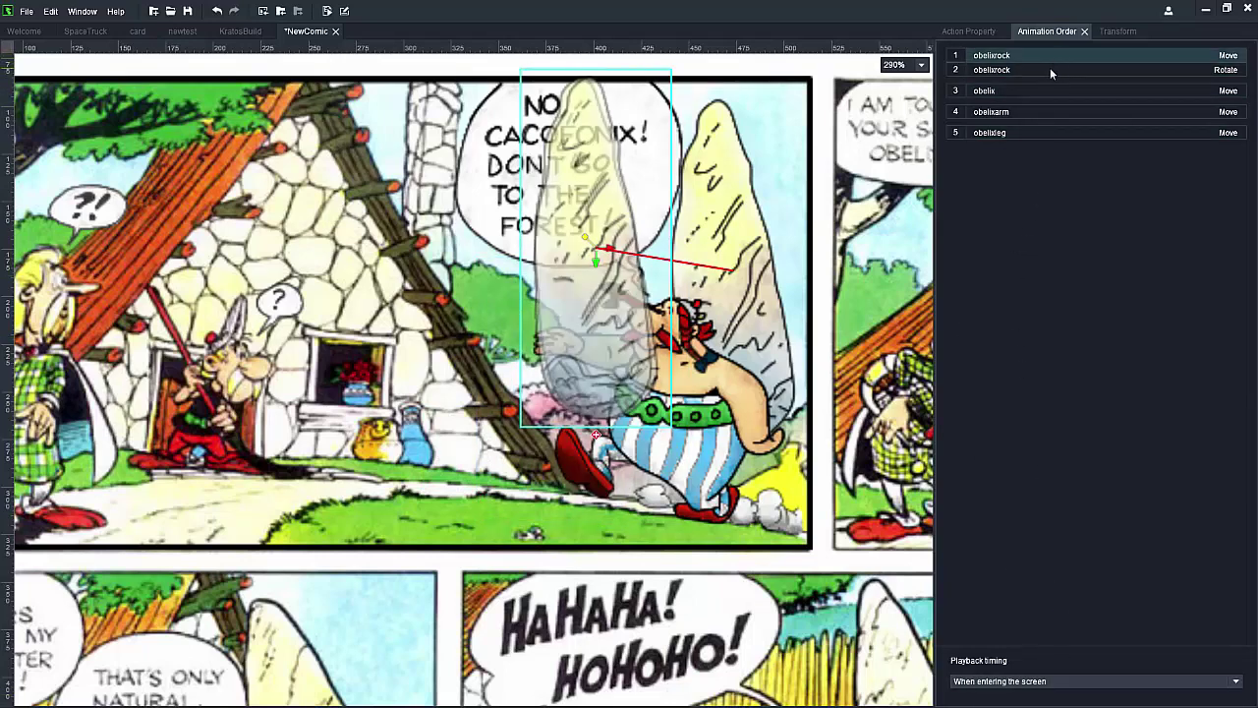
pyautogui.click(1050, 69)
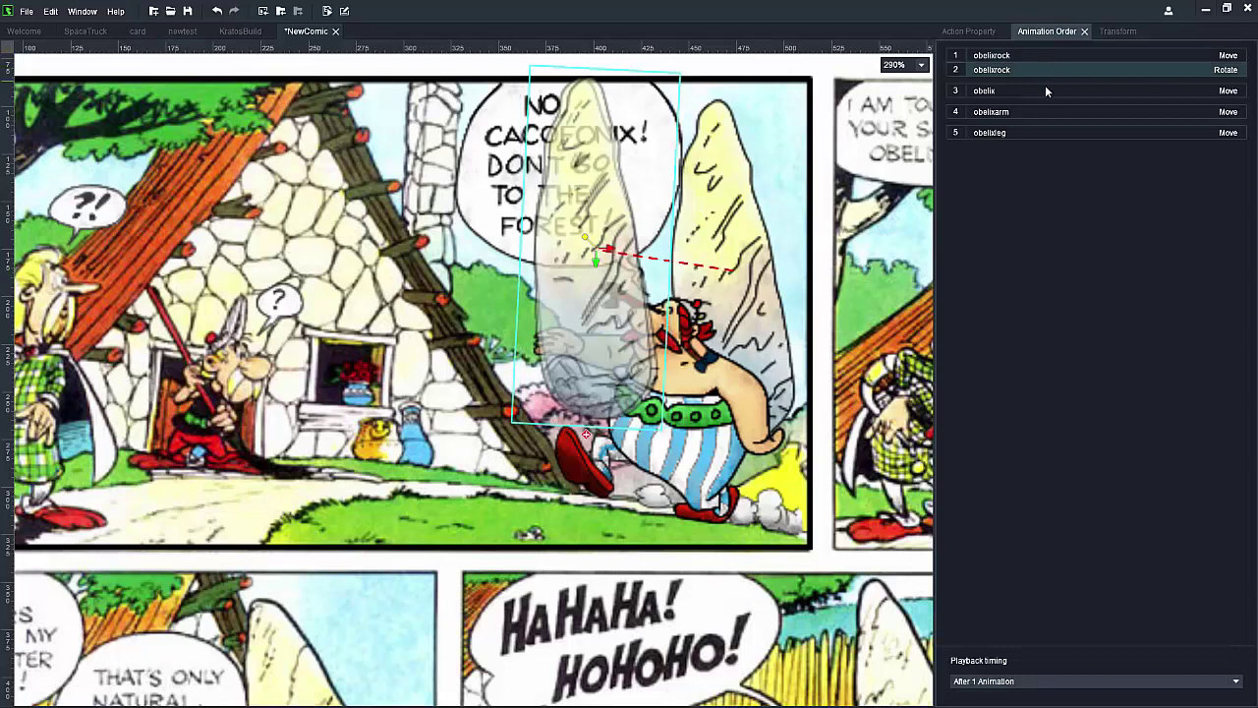
pyautogui.click(1045, 89)
pyautogui.click(1029, 108)
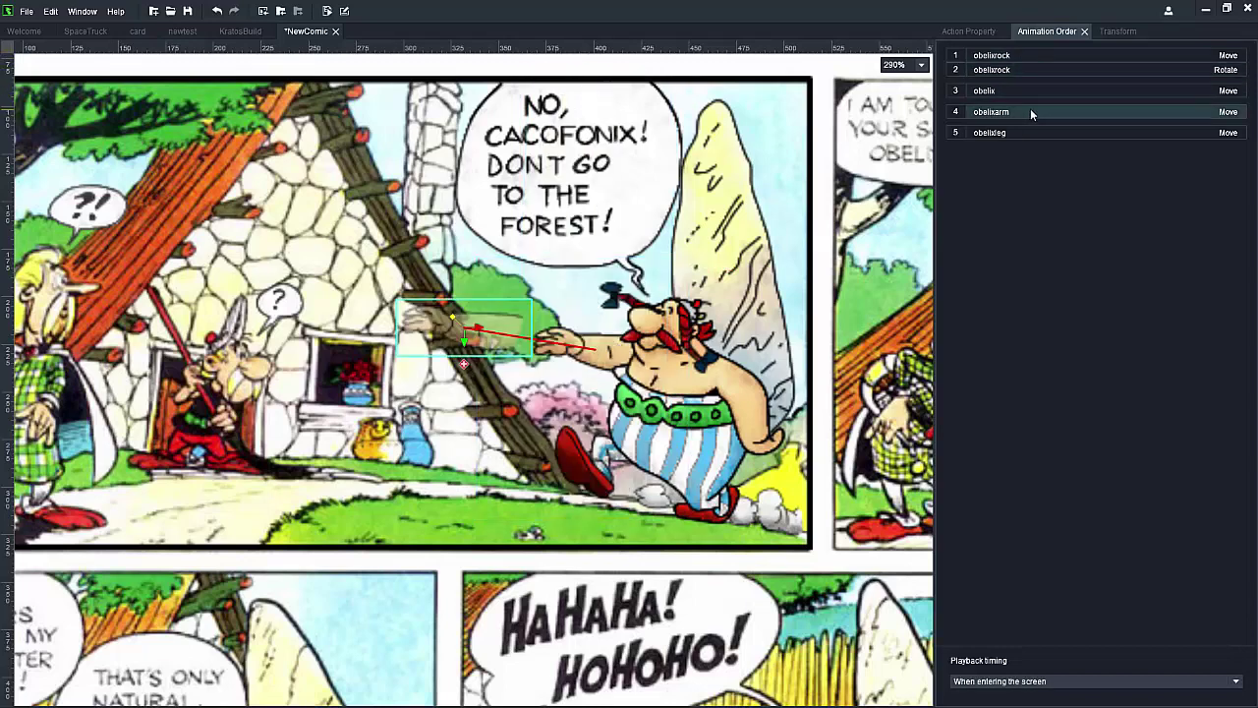
pyautogui.click(1032, 133)
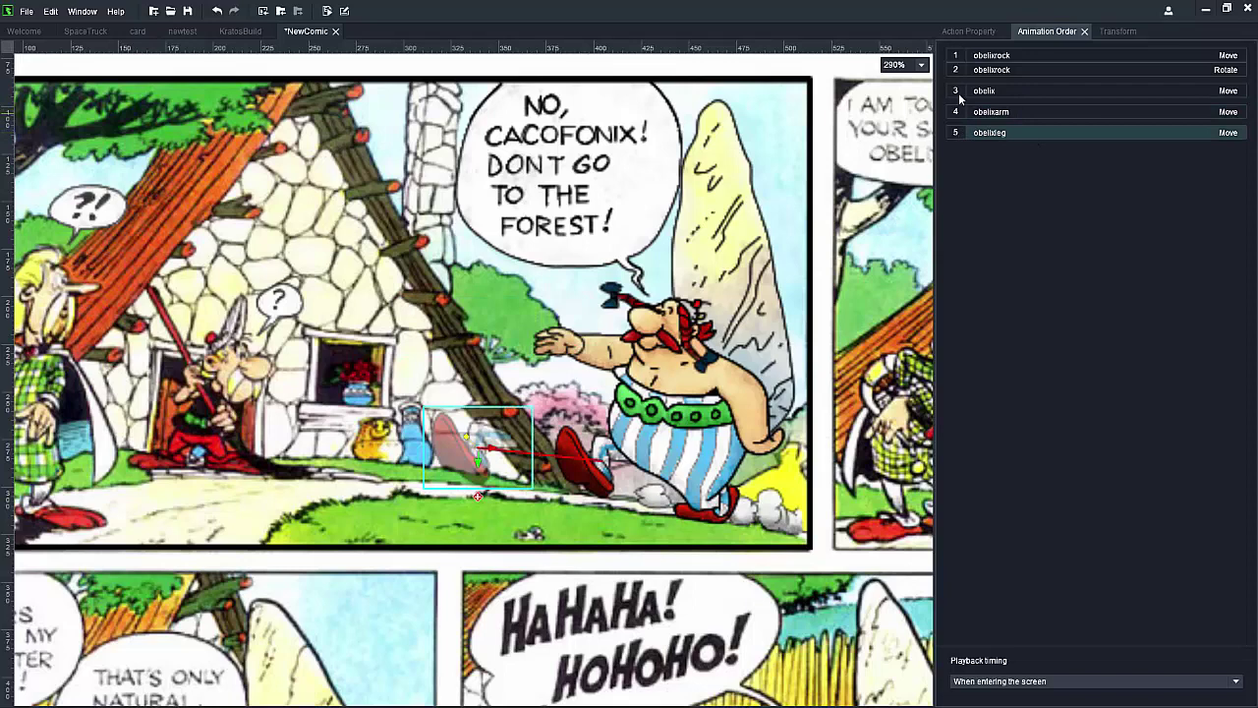
# Step: Move obelix to row 1 and merge obelixarm and obelixleg into group 1
pyautogui.moveTo(963, 90); pyautogui.dragTo(961, 57)
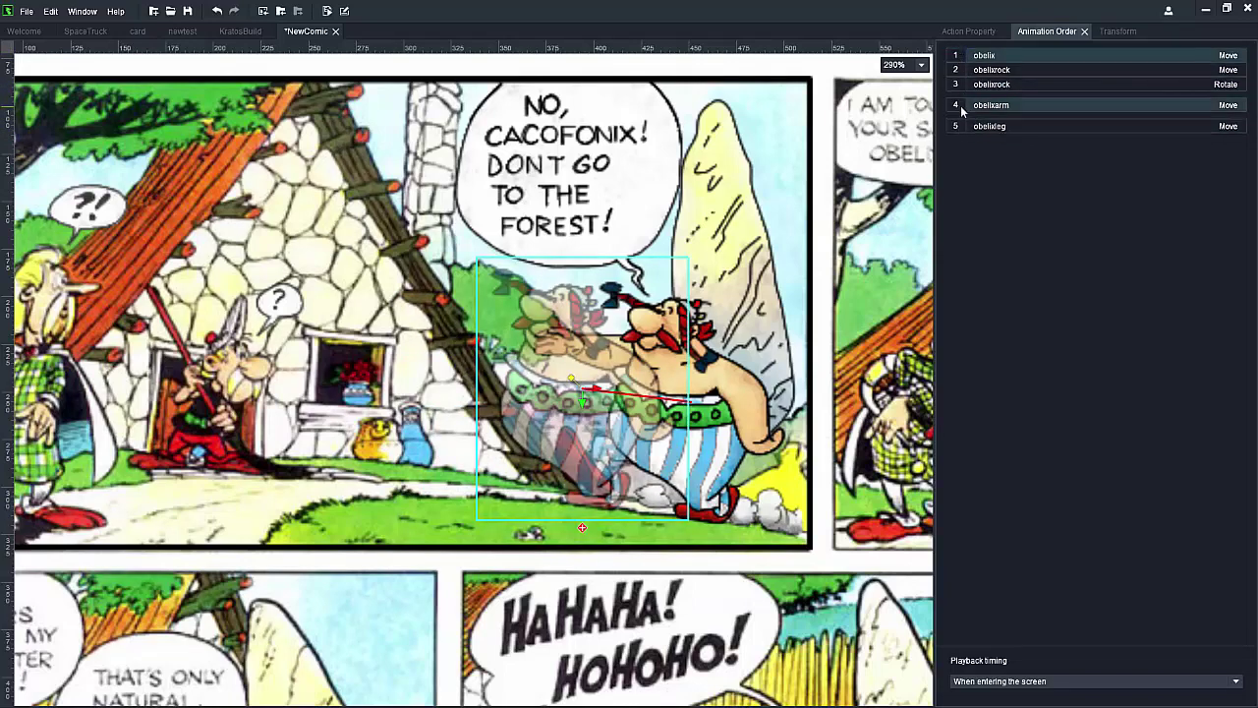
pyautogui.moveTo(960, 105); pyautogui.dragTo(960, 69)
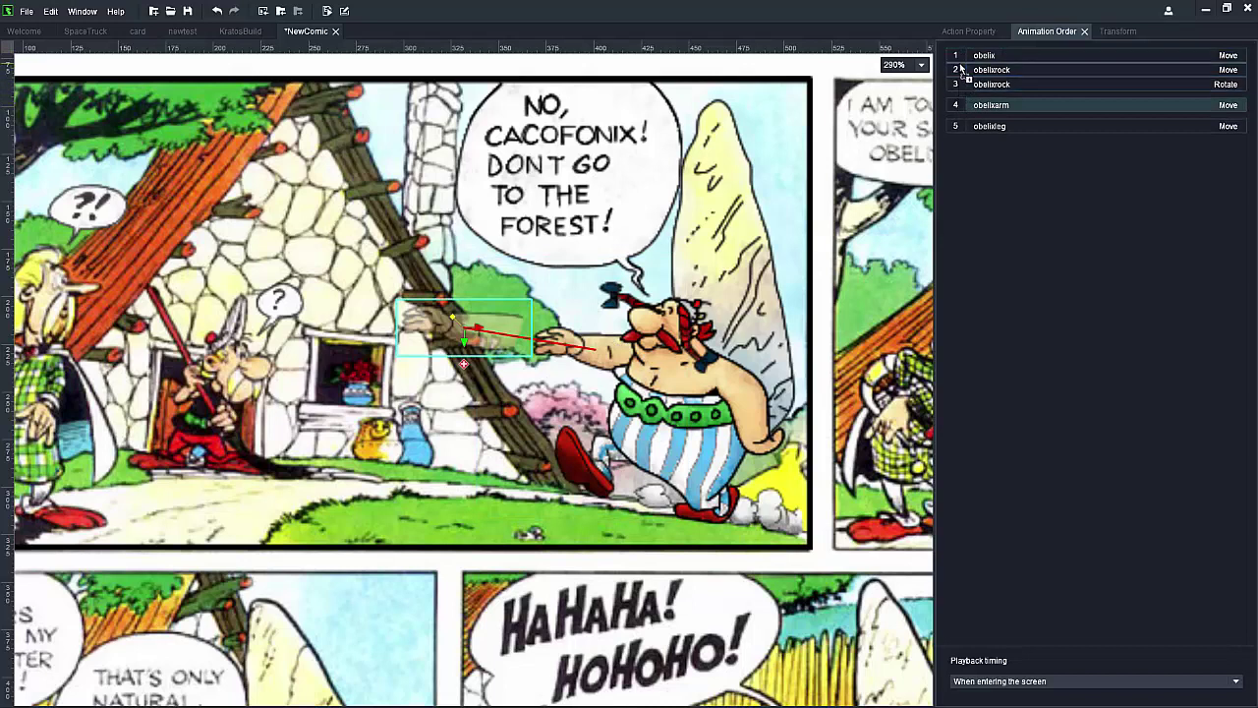
pyautogui.click(960, 119)
pyautogui.moveTo(961, 124)
pyautogui.mouseDown()
pyautogui.moveTo(959, 71)
pyautogui.moveTo(993, 58)
pyautogui.mouseUp()
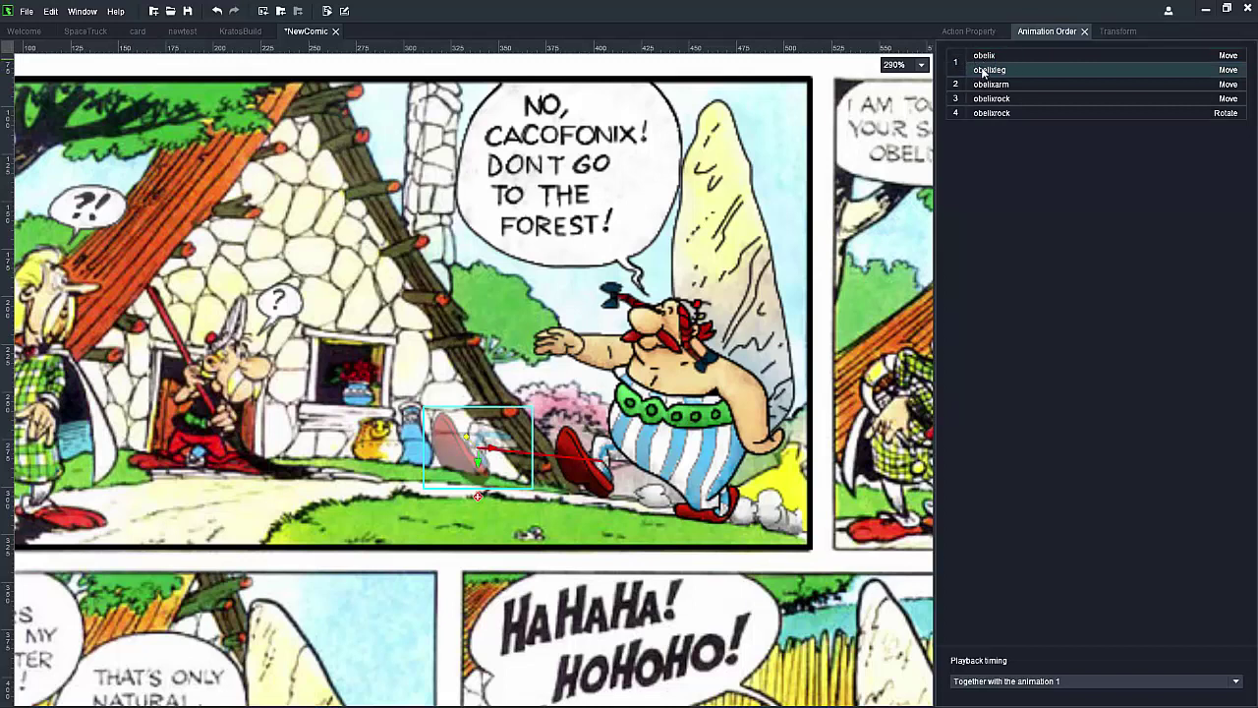
pyautogui.click(986, 85)
pyautogui.moveTo(989, 84); pyautogui.dragTo(990, 67)
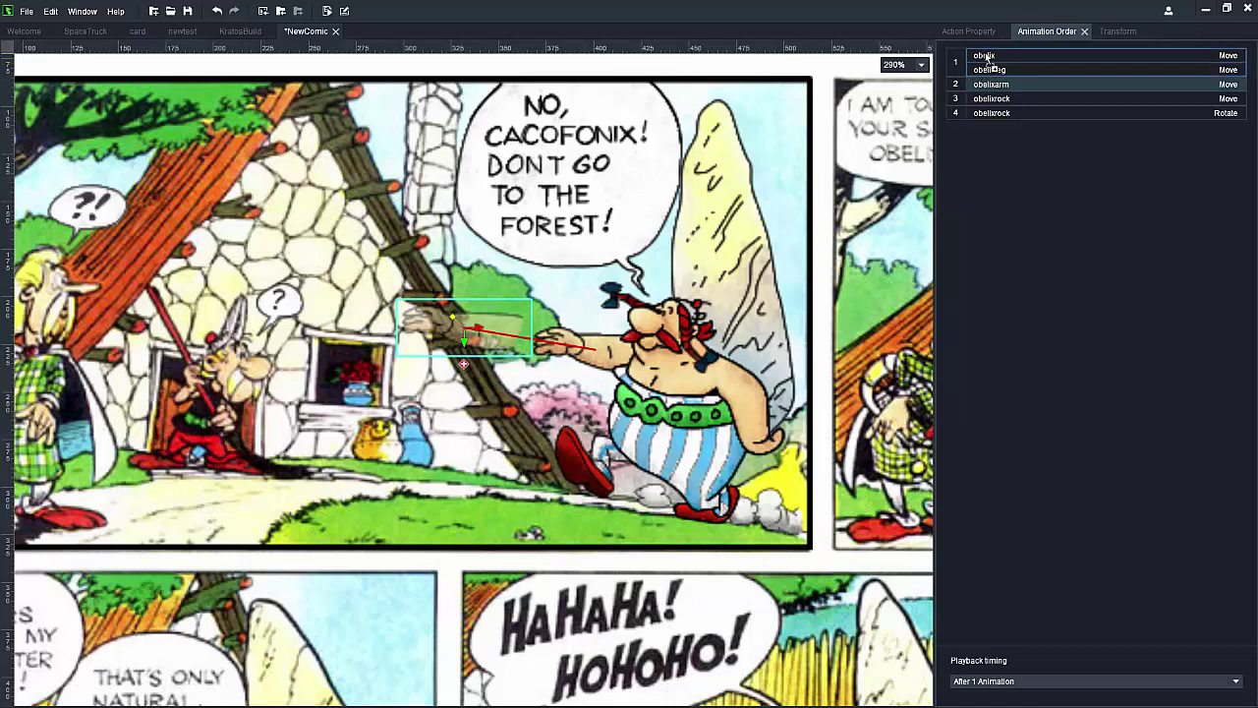
pyautogui.moveTo(973, 86); pyautogui.dragTo(986, 57)
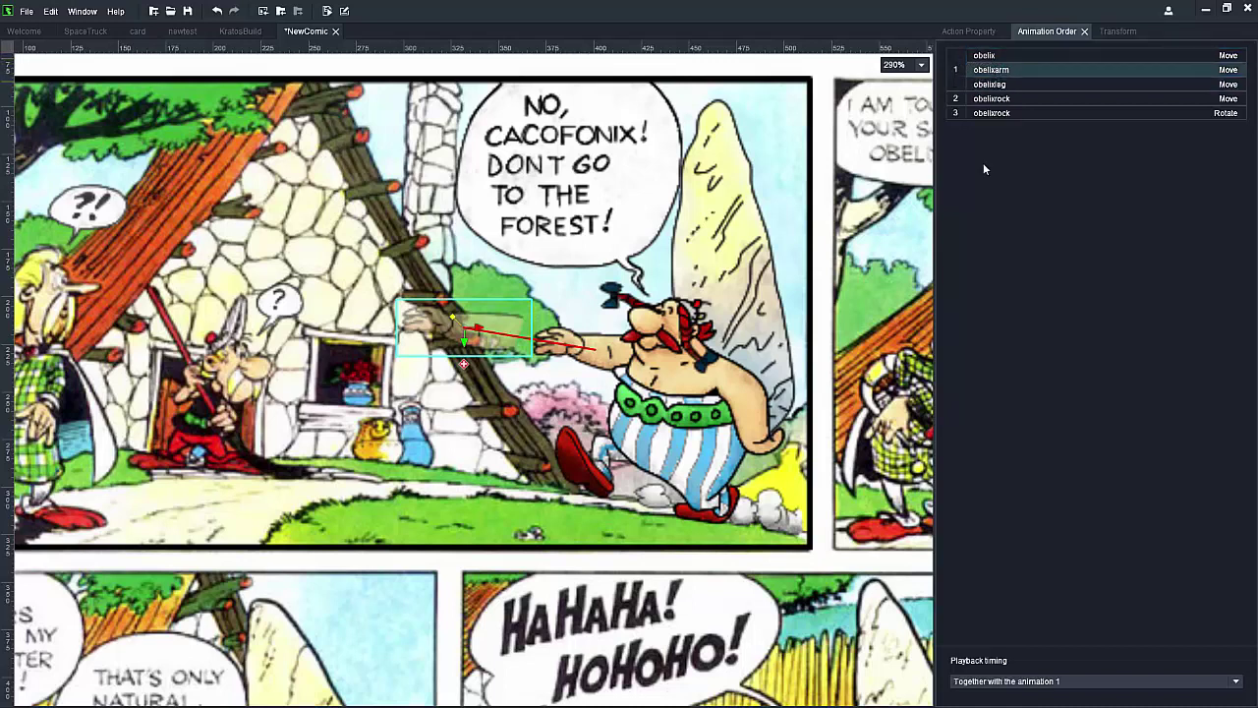
pyautogui.click(996, 688)
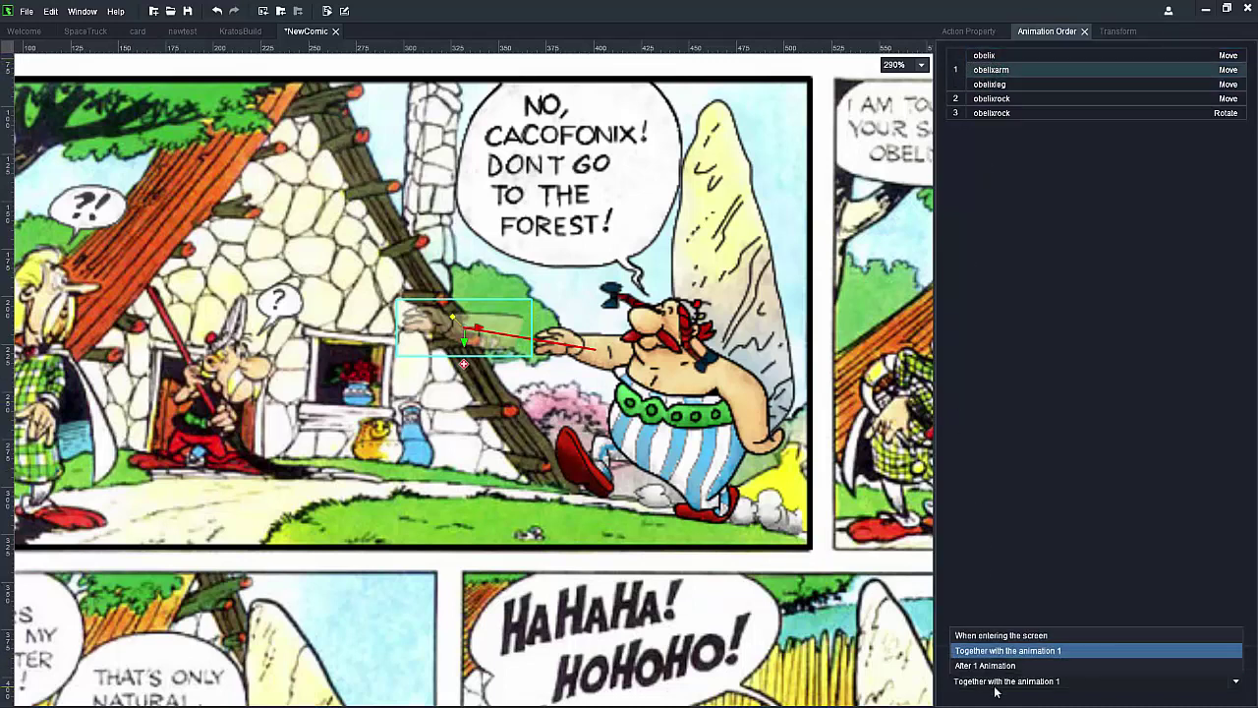
pyautogui.click(1007, 649)
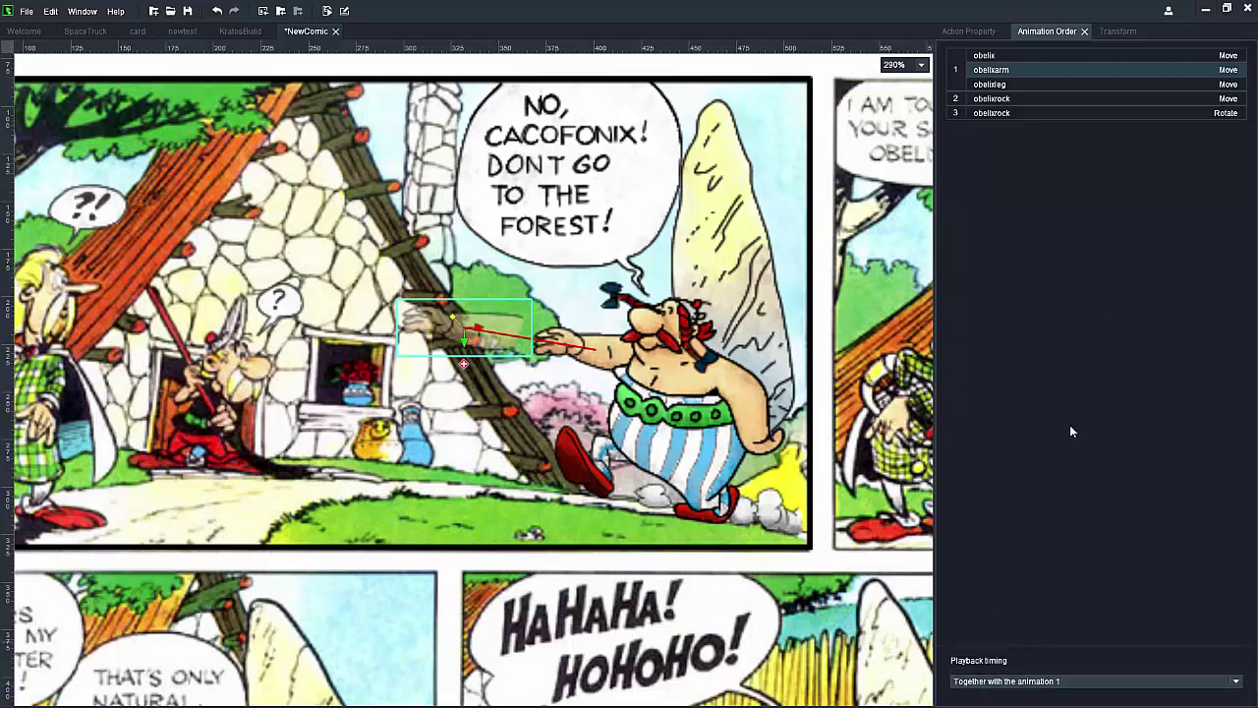
# Step: Set the rock's move and rotation Playback timing to 'Together with the animation 1'
pyautogui.click(1040, 95)
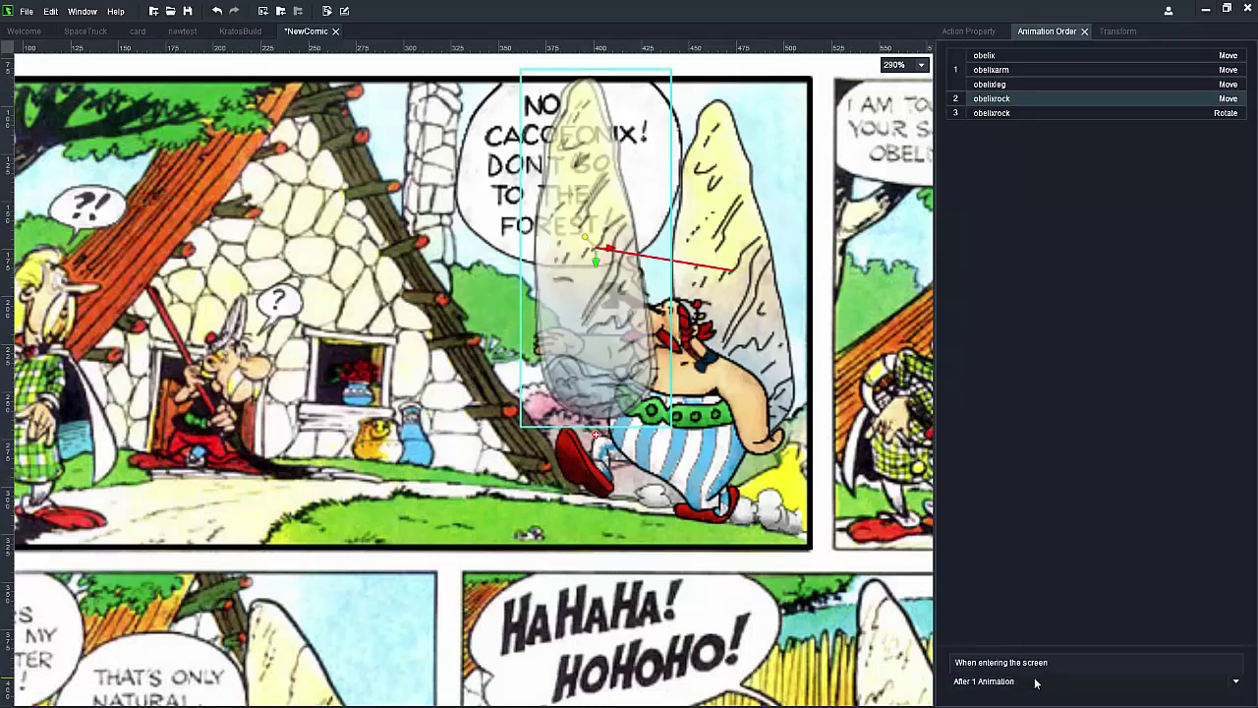
pyautogui.click(1032, 680)
pyautogui.click(1027, 663)
pyautogui.click(1057, 114)
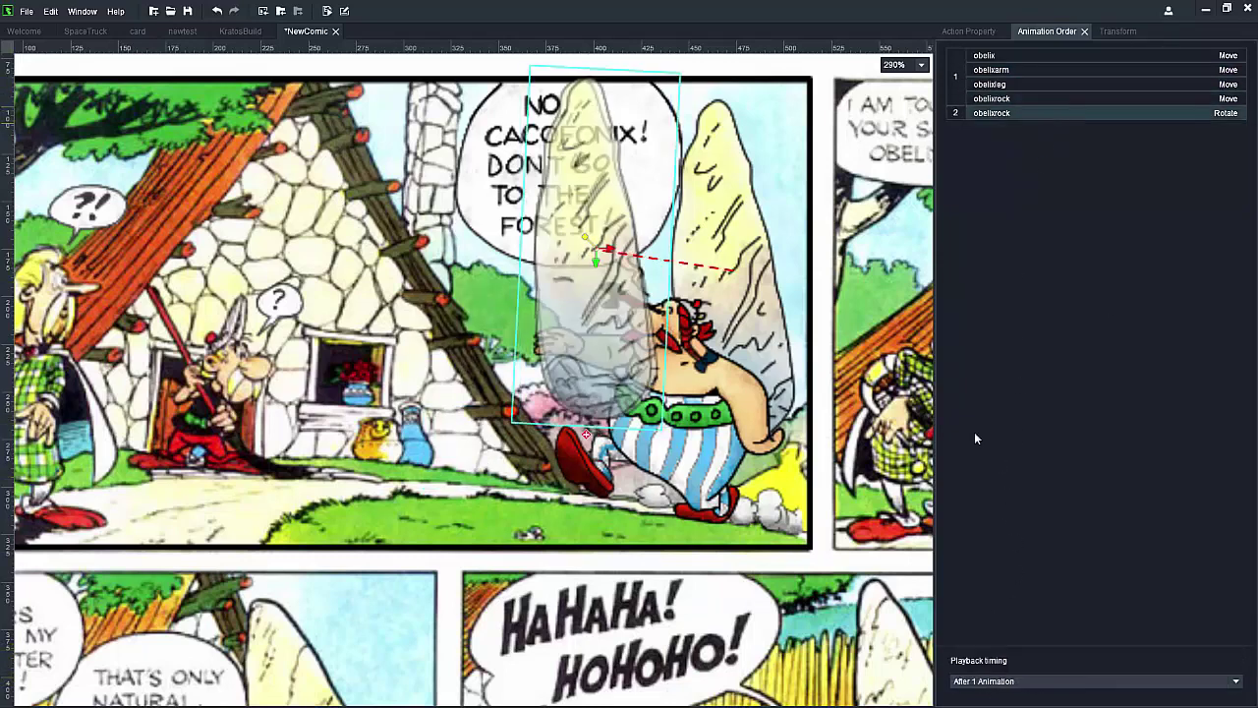
pyautogui.click(1032, 680)
pyautogui.click(983, 659)
pyautogui.click(794, 251)
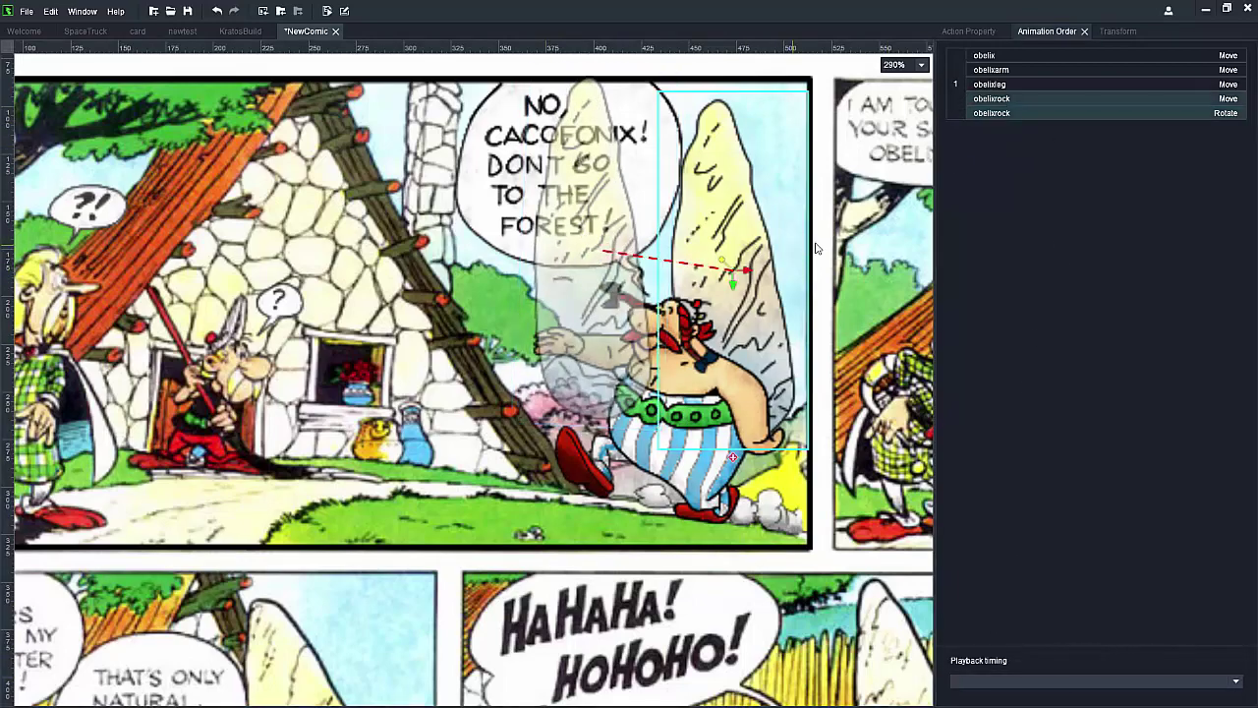
pyautogui.scroll(-5, 801, 281)
# Step: Preview the menhir's one-second combo move-and-3° tilt in Action Property, then deselect it
pyautogui.scroll(3, 777, 282)
pyautogui.click(771, 282)
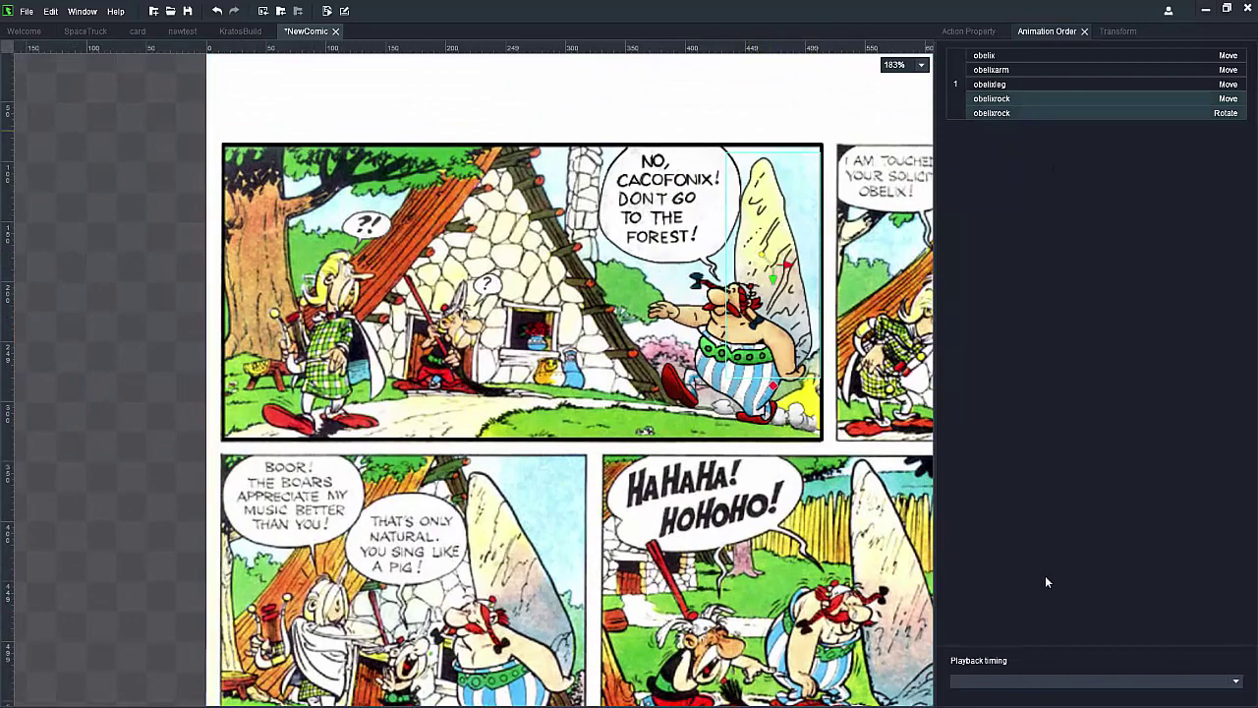
pyautogui.click(968, 31)
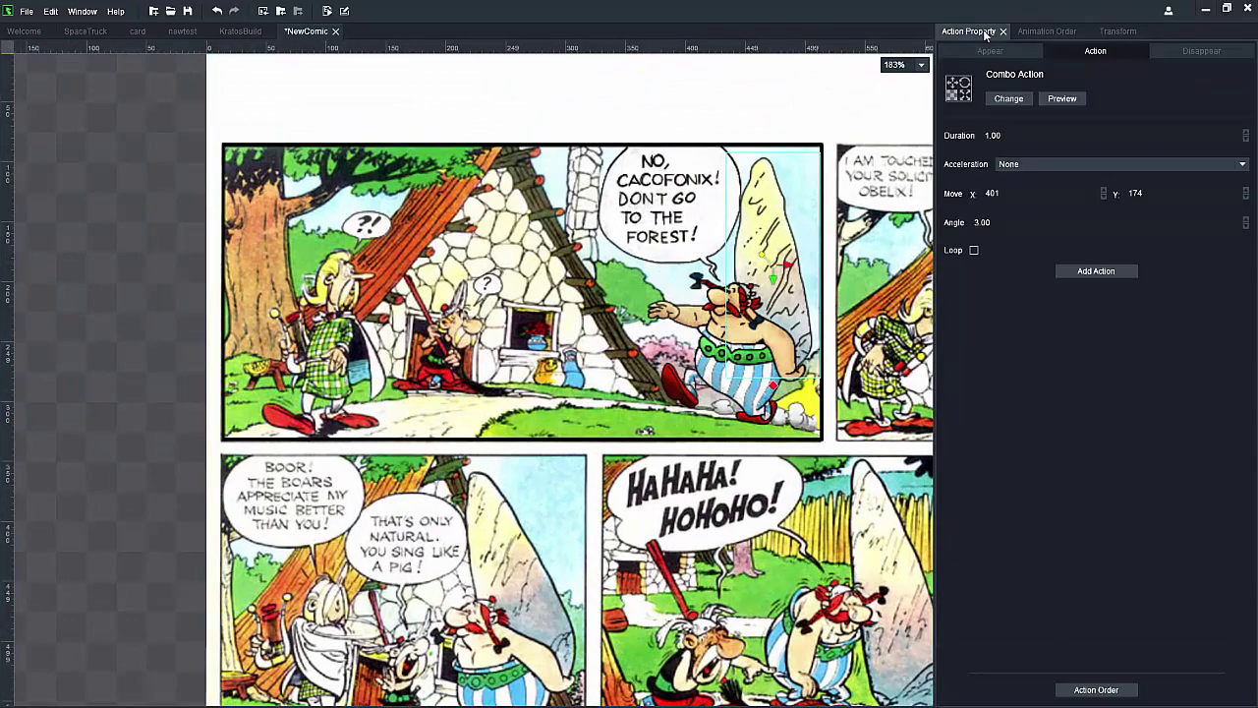
pyautogui.click(1060, 99)
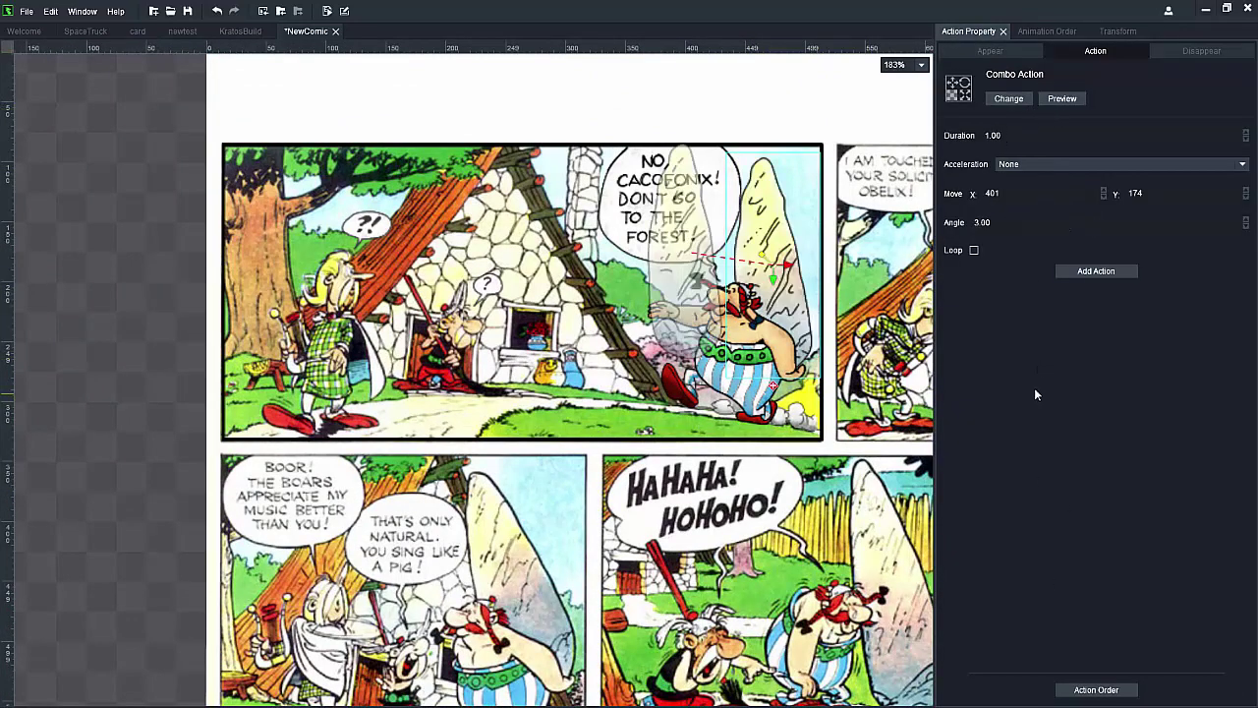
pyautogui.click(674, 118)
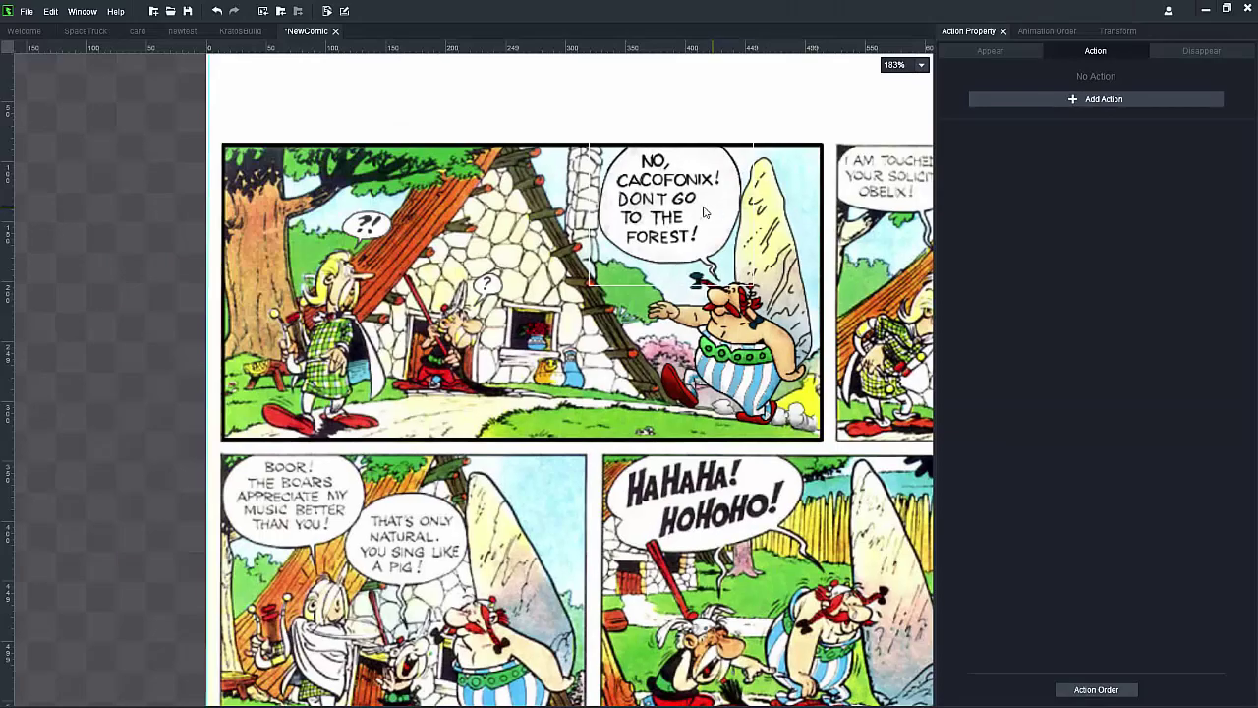
# Step: Shift the menhir's and Obelix's arm's move end positions right, the arm's to 341, 218
pyautogui.scroll(2, 747, 256)
pyautogui.click(803, 263)
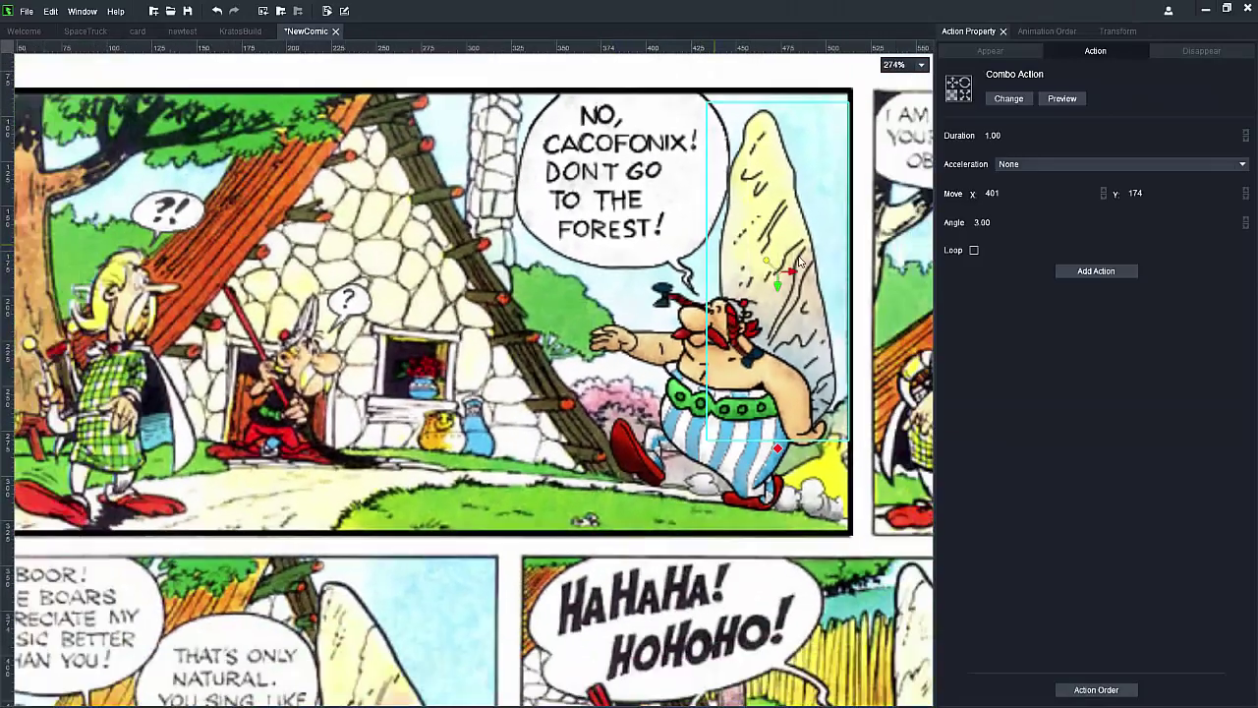
pyautogui.scroll(1, 803, 263)
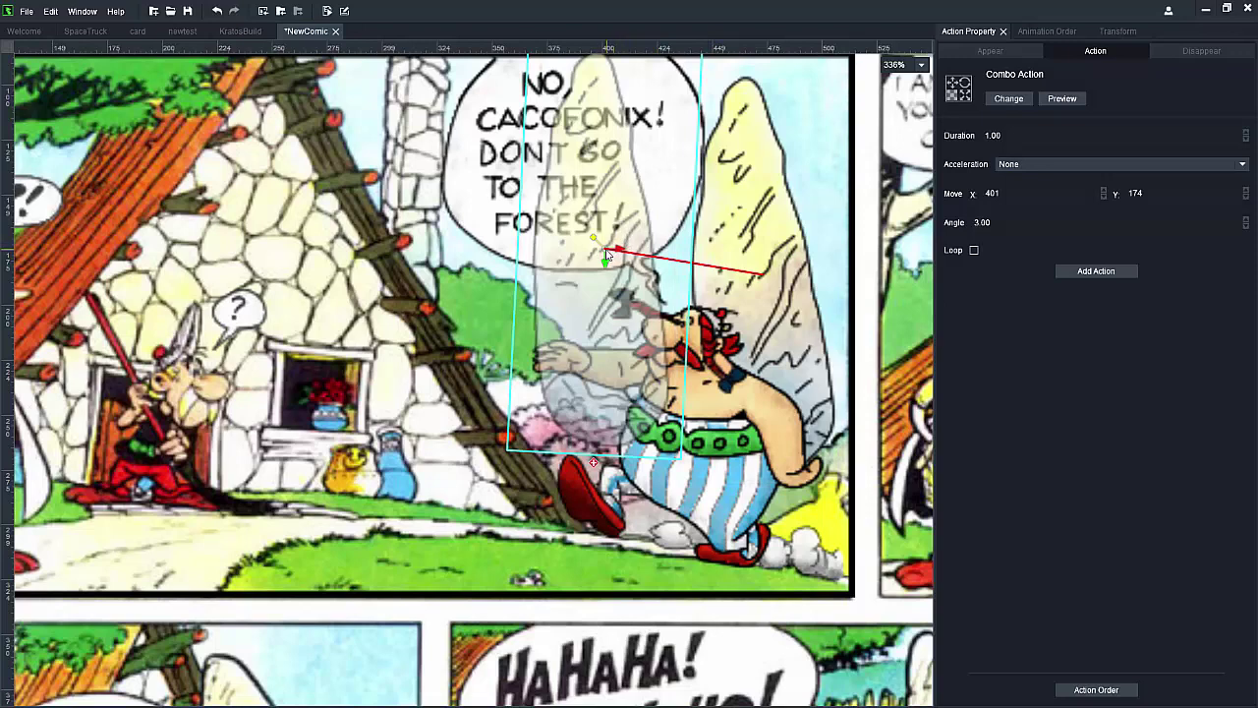
pyautogui.moveTo(607, 256); pyautogui.dragTo(614, 256)
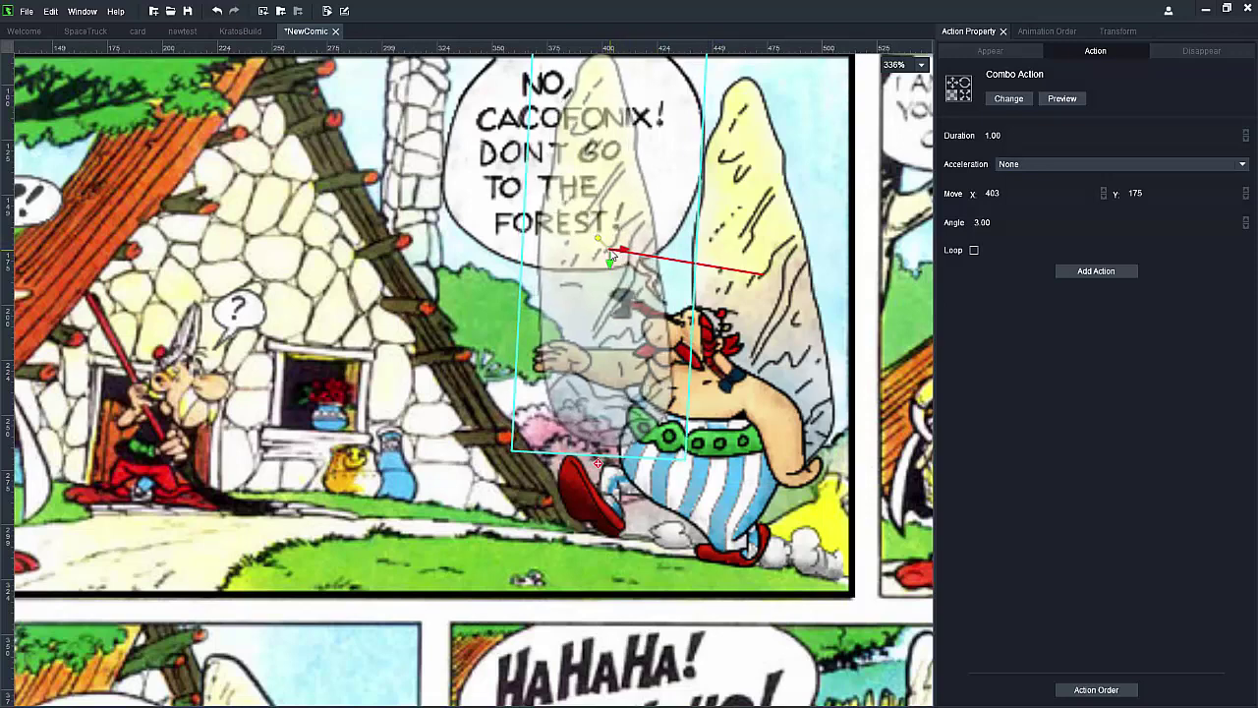
pyautogui.click(540, 365)
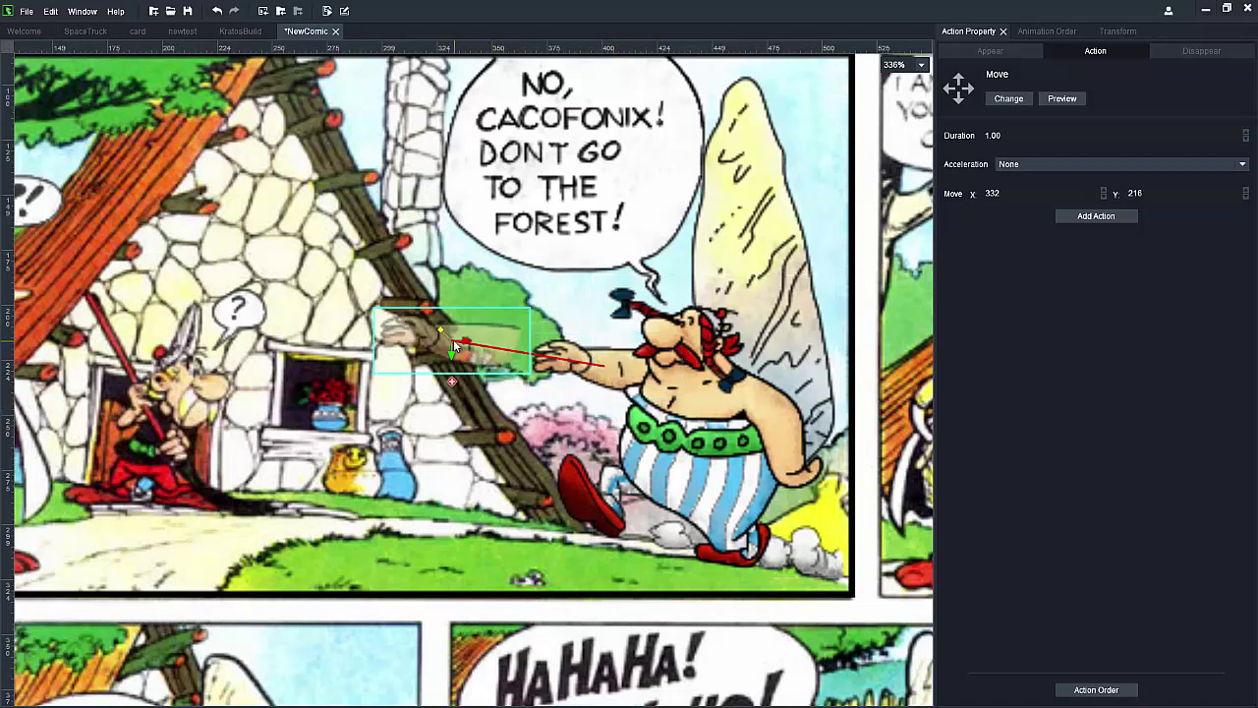
pyautogui.moveTo(453, 339); pyautogui.dragTo(474, 342)
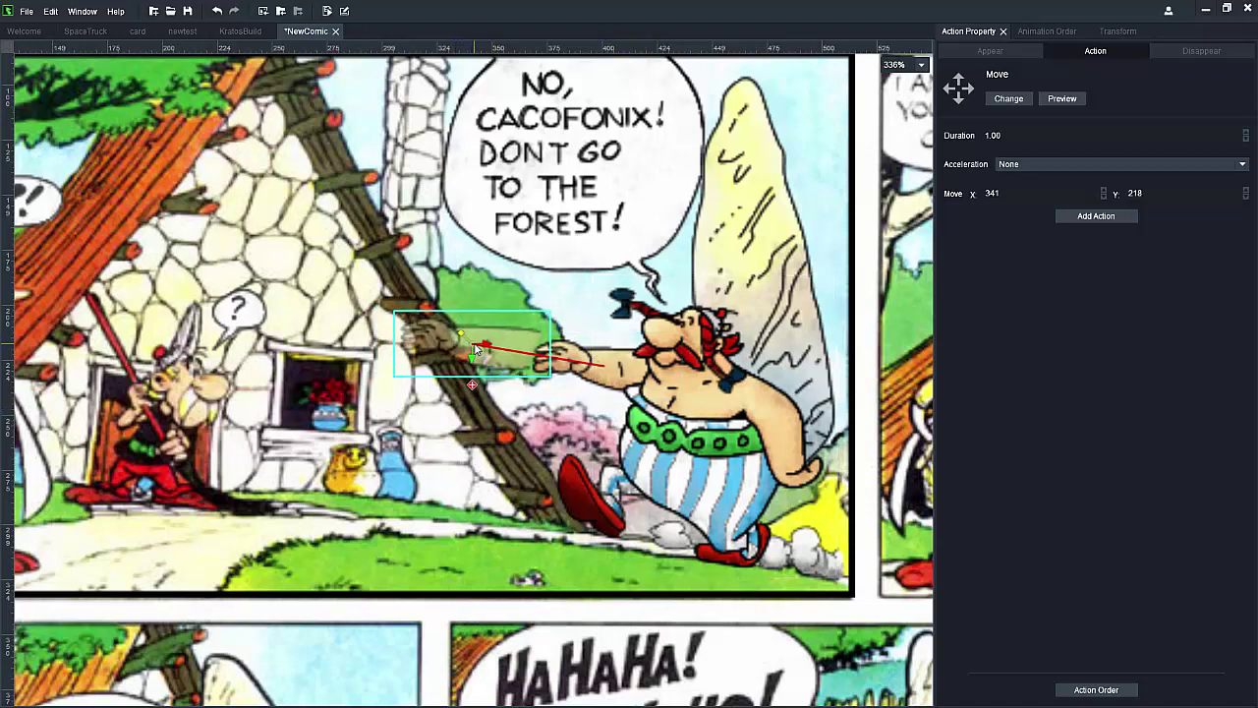
pyautogui.click(685, 281)
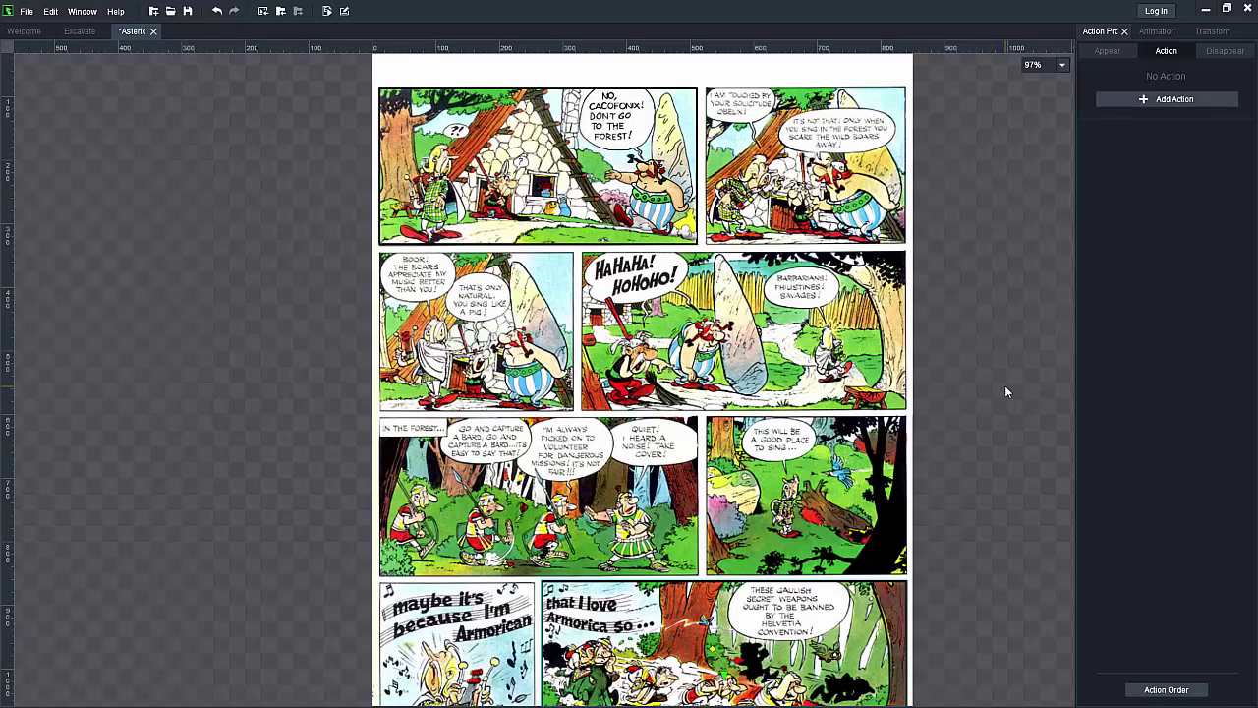
# Step: Zoom into the Asterix page and show its eight-step Animation Order list
pyautogui.scroll(2, 729, 460)
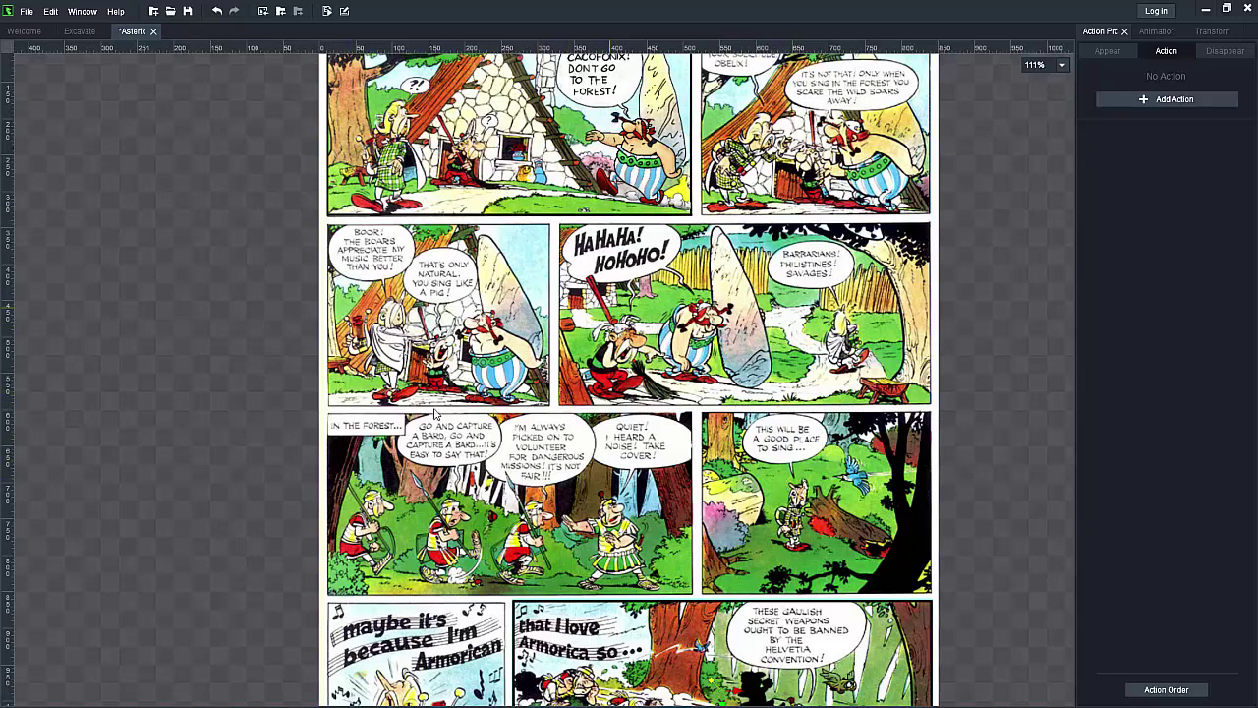
pyautogui.moveTo(1157, 31)
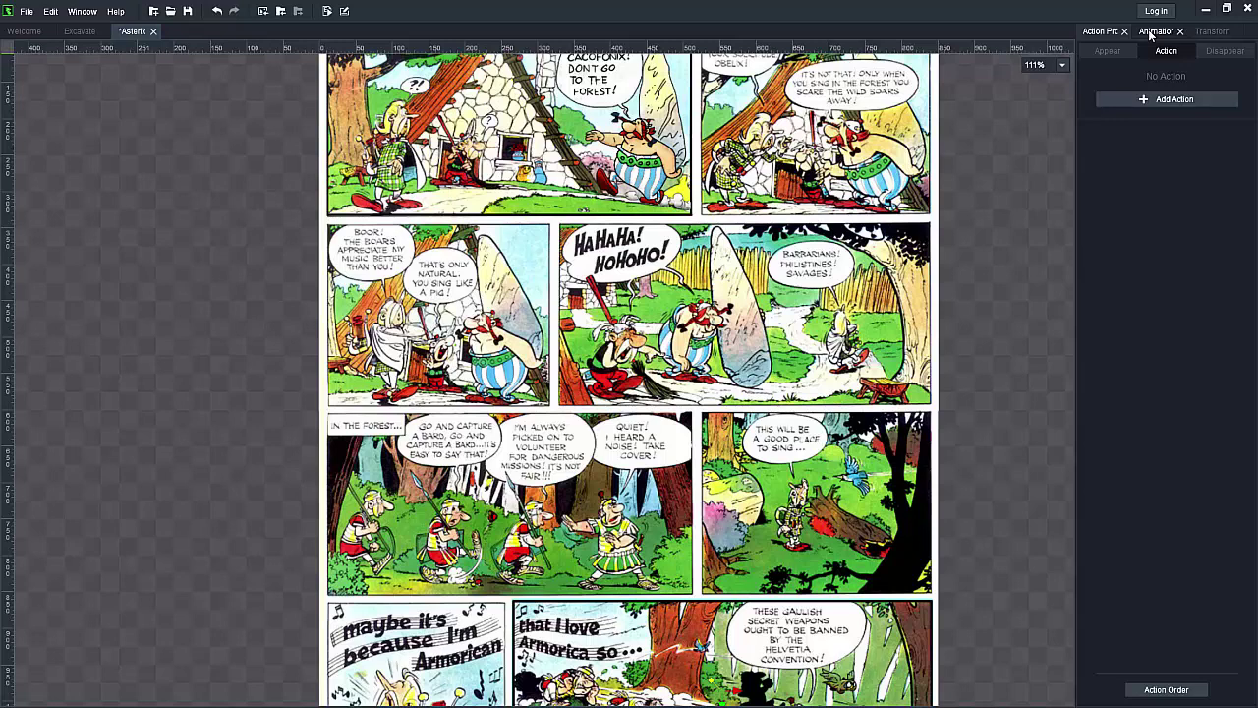
pyautogui.click(1151, 33)
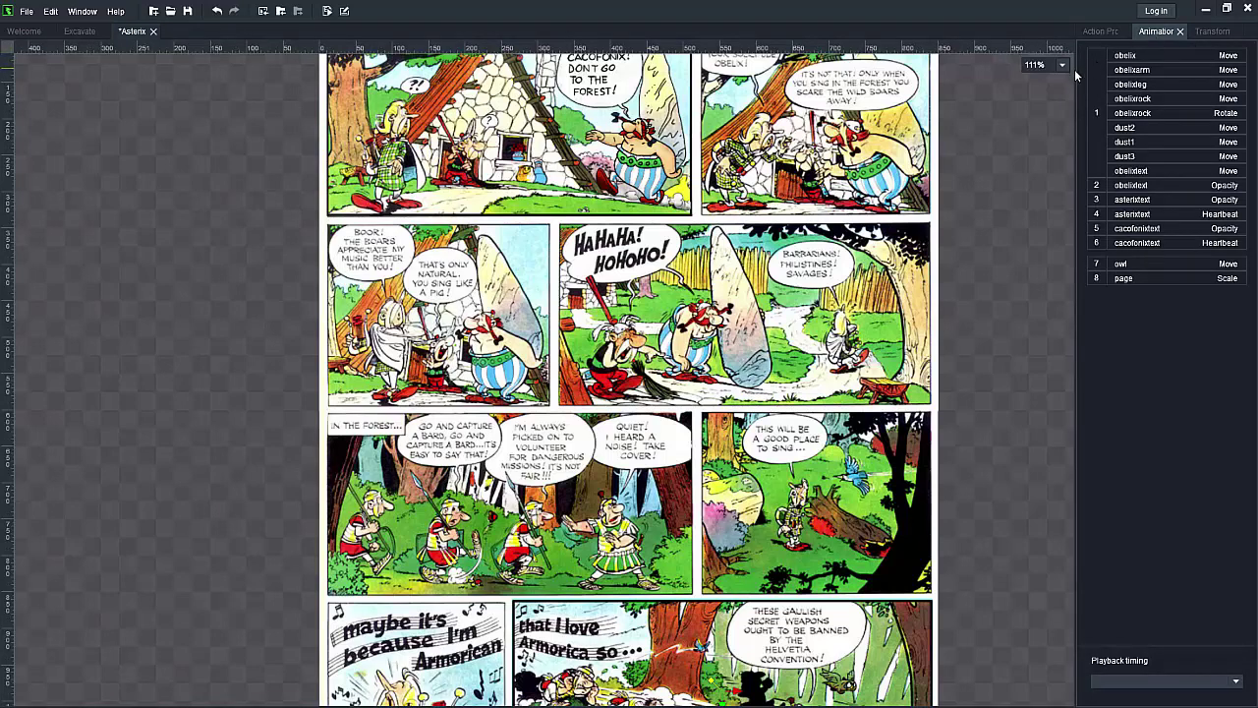
# Step: Widen the side panel and check obelixtext, asterixtext and cacofonixtext timings and Heartbeat effect
pyautogui.moveTo(1079, 83); pyautogui.dragTo(906, 85)
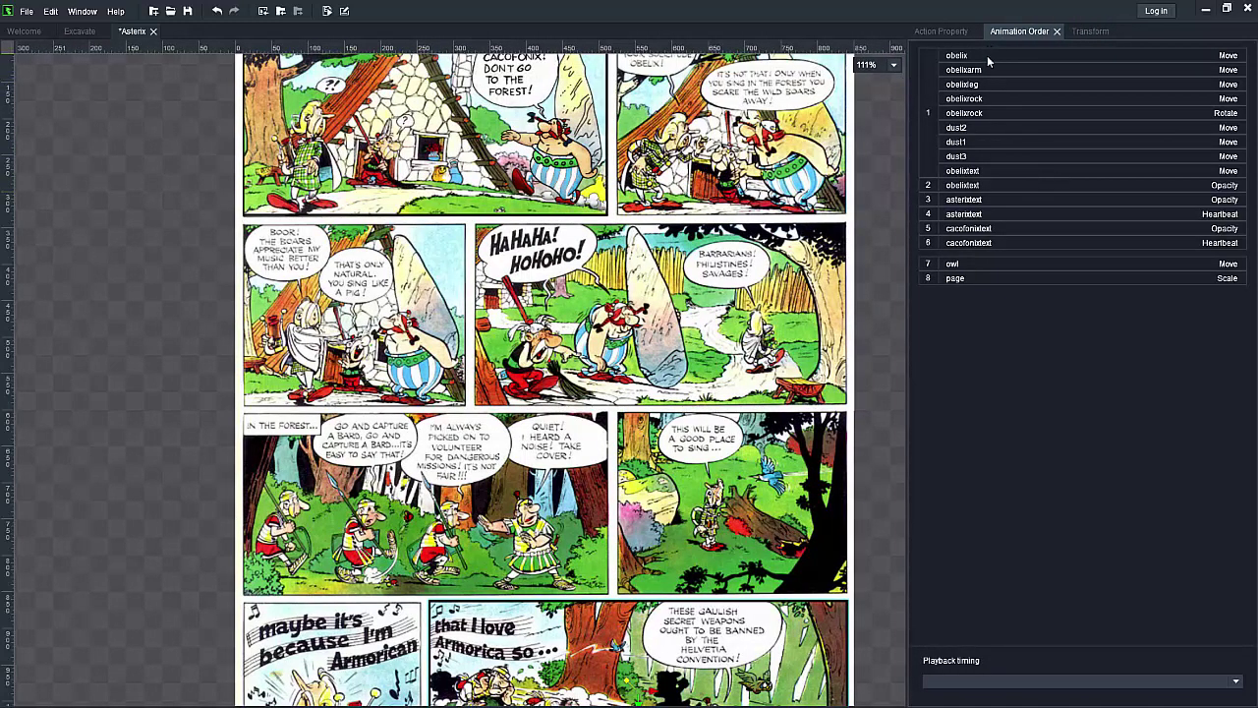
pyautogui.click(983, 171)
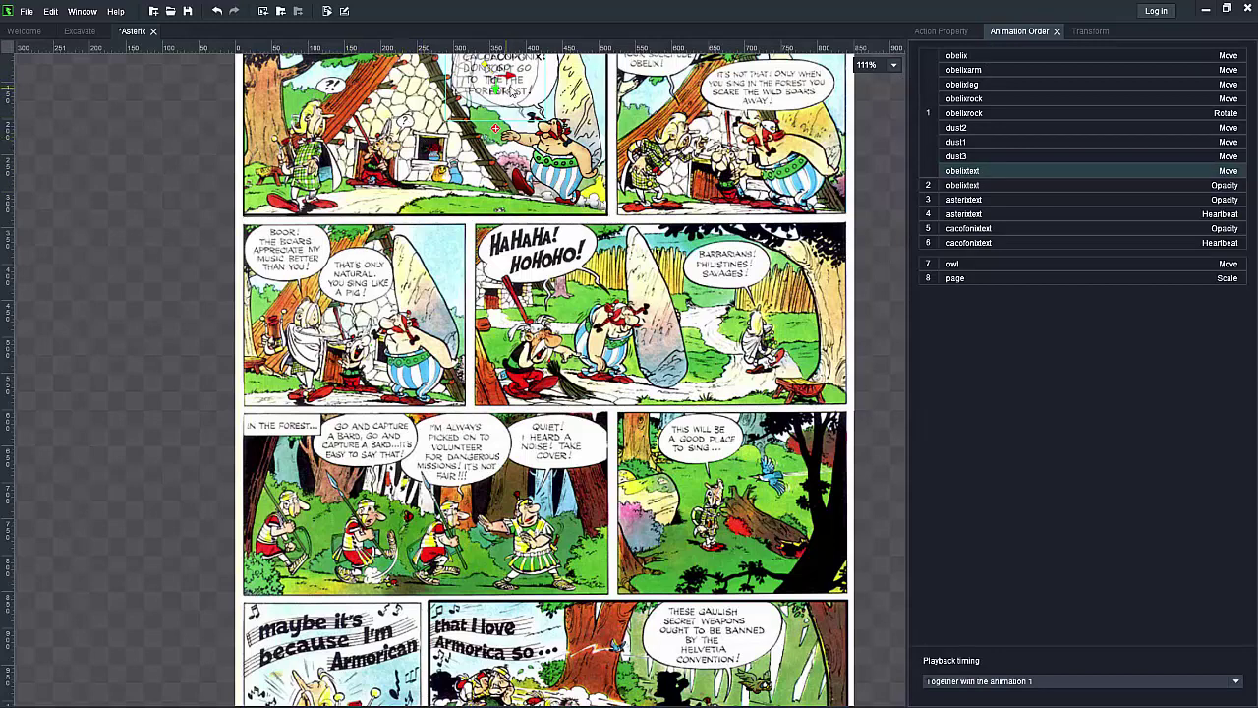
pyautogui.click(1062, 207)
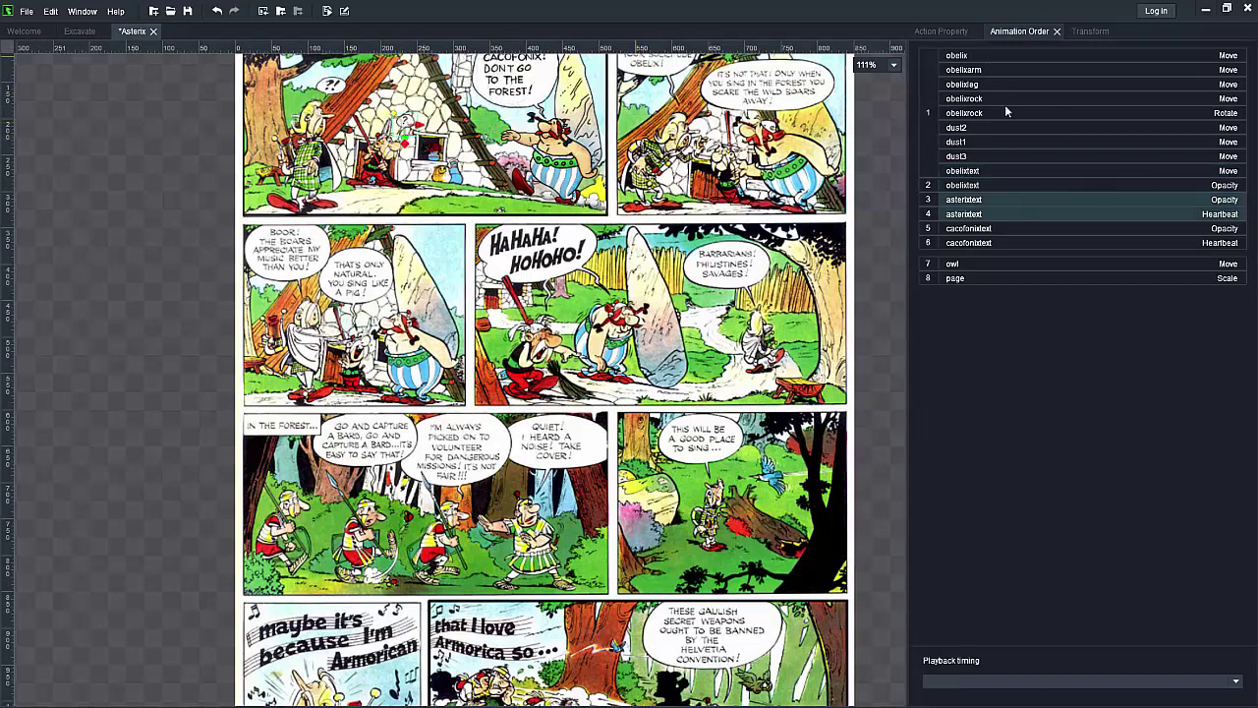
pyautogui.click(325, 96)
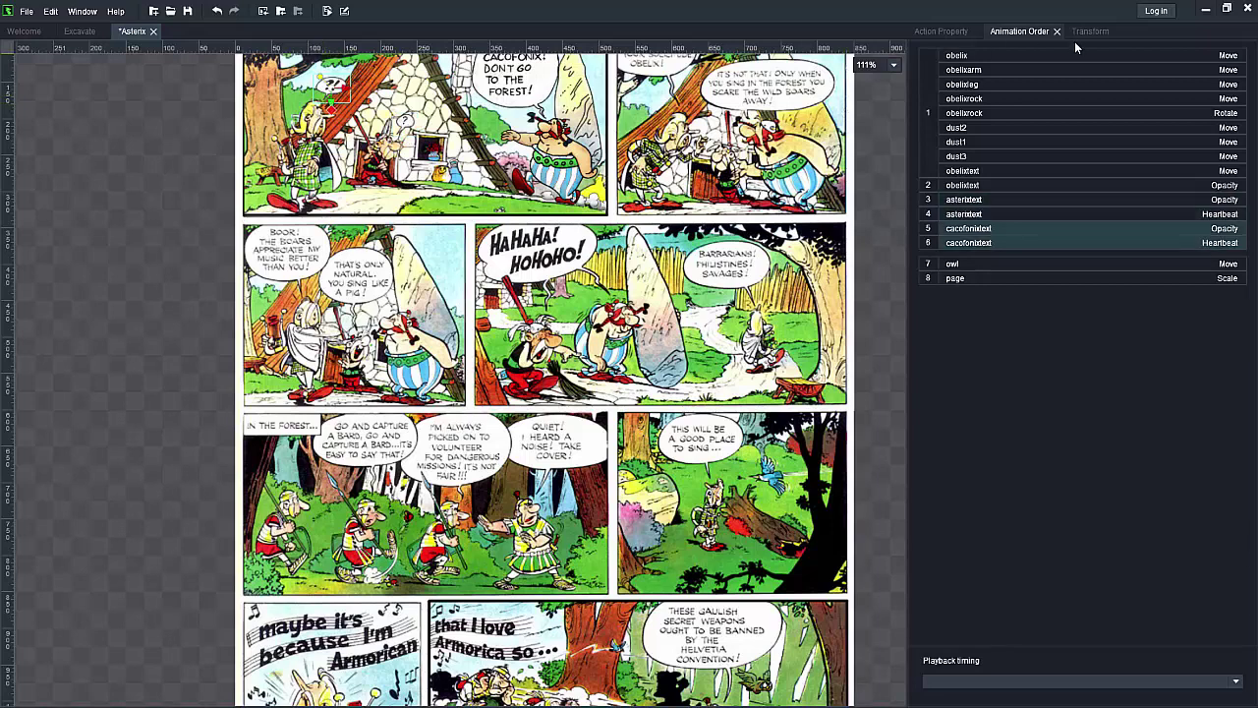
pyautogui.click(961, 33)
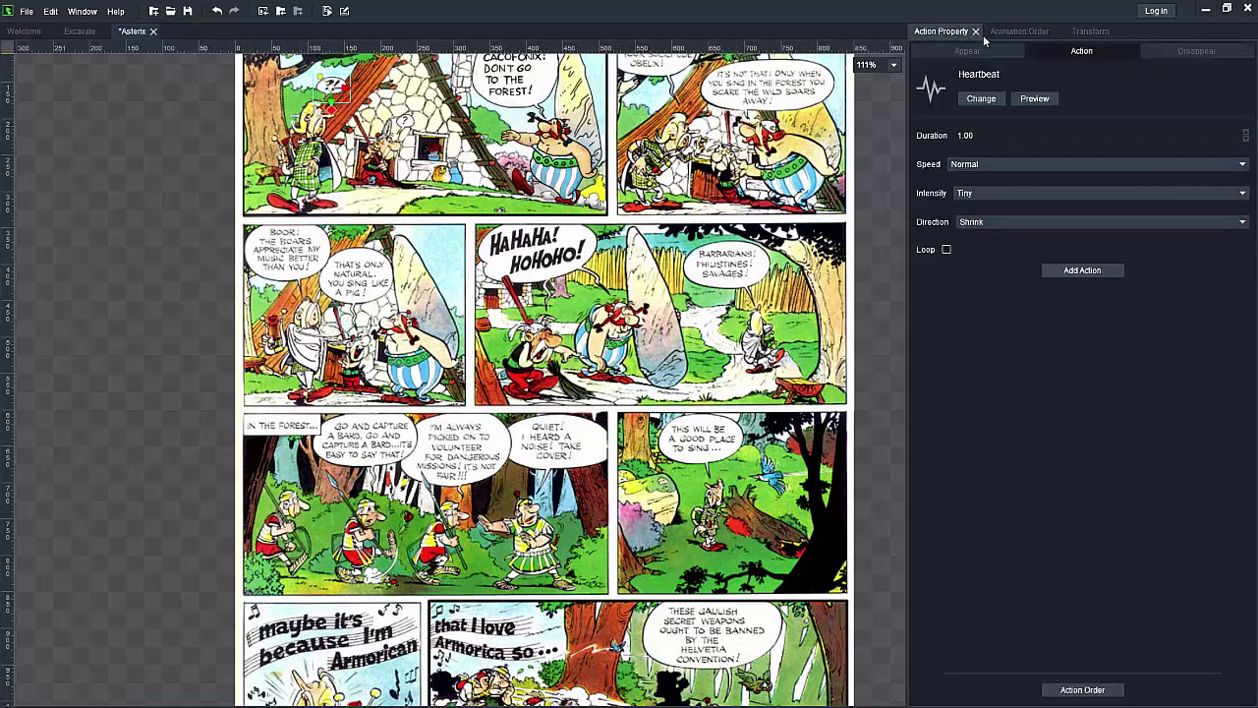
pyautogui.click(1014, 32)
pyautogui.click(1012, 228)
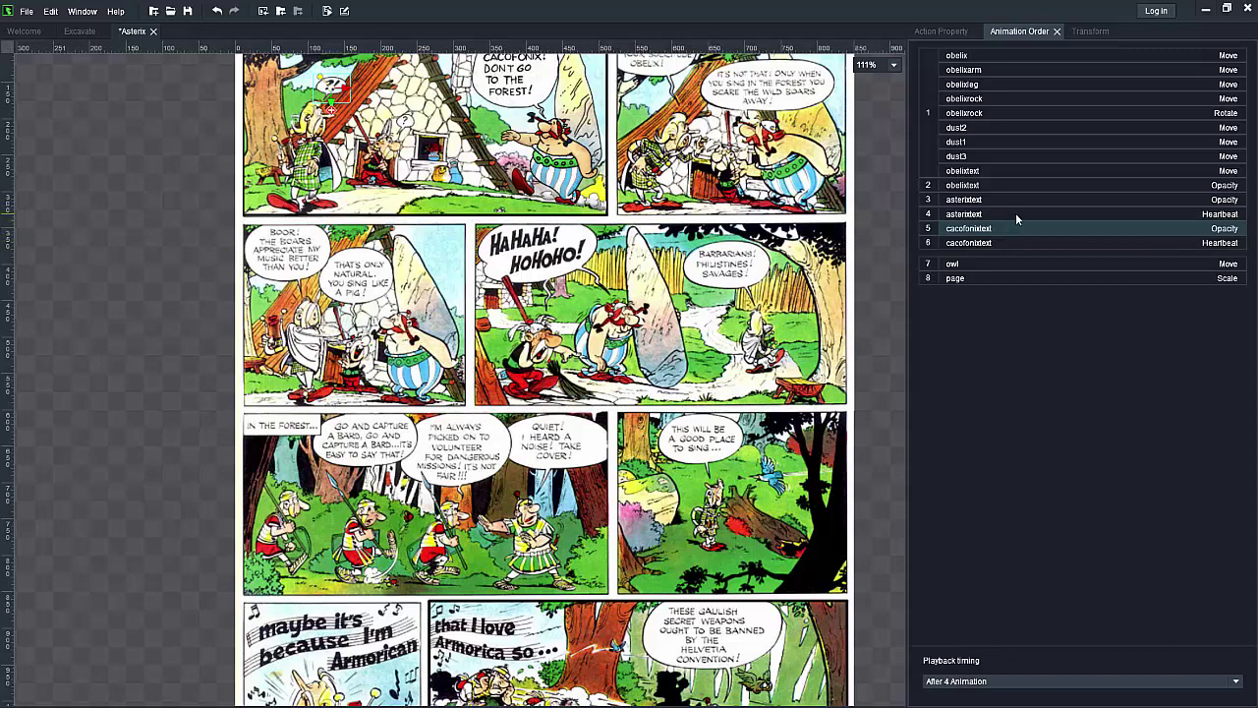
pyautogui.click(938, 33)
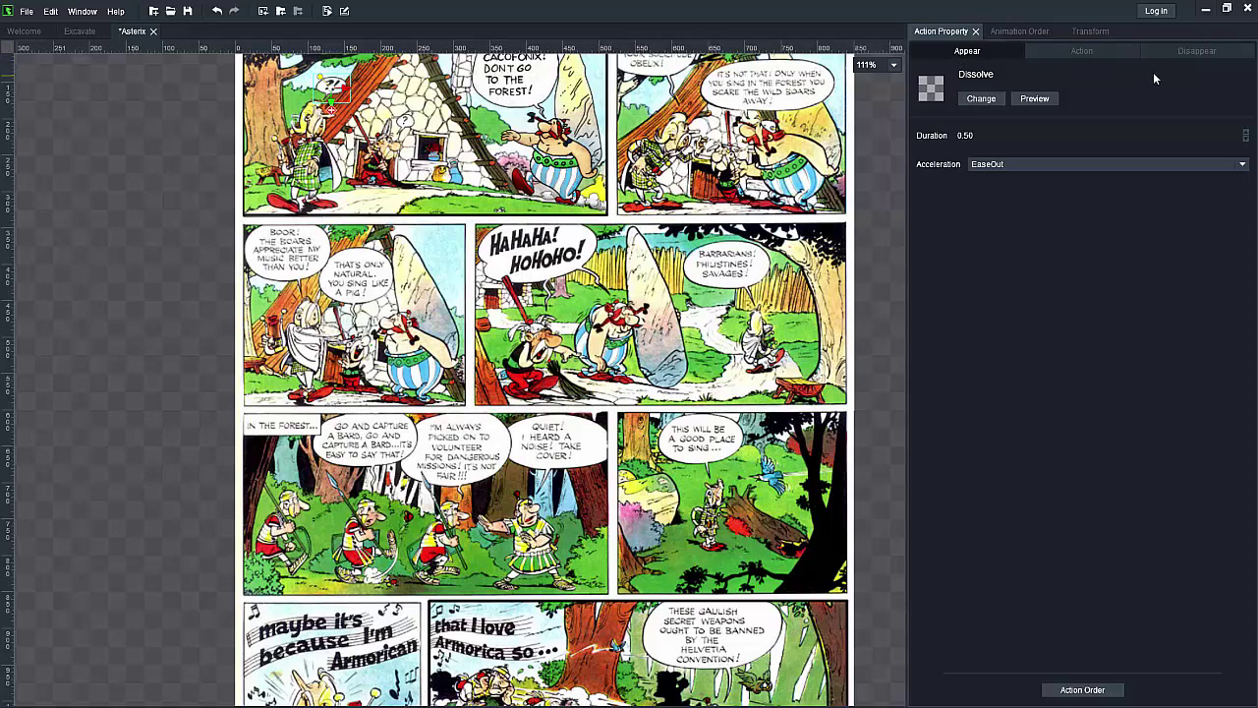
pyautogui.click(1027, 32)
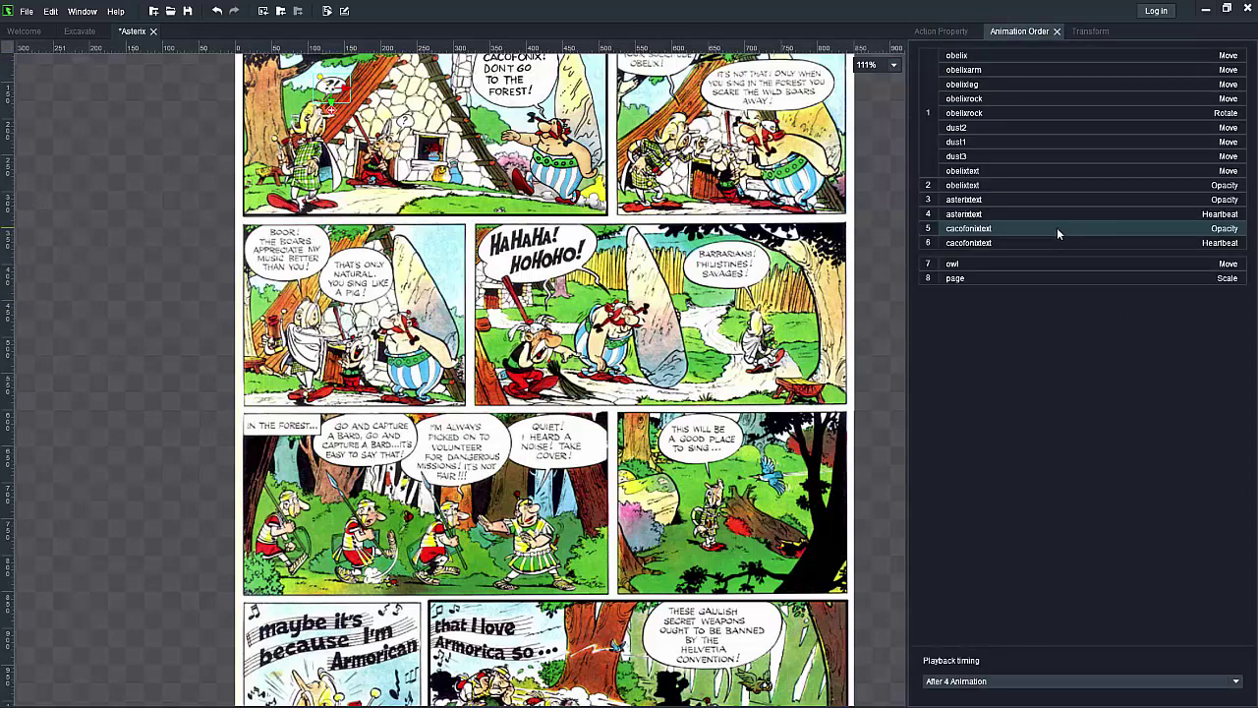
pyautogui.moveTo(1059, 232); pyautogui.dragTo(1058, 249)
pyautogui.moveTo(1058, 249)
pyautogui.mouseDown()
pyautogui.moveTo(1050, 187)
pyautogui.moveTo(1032, 231)
pyautogui.mouseUp()
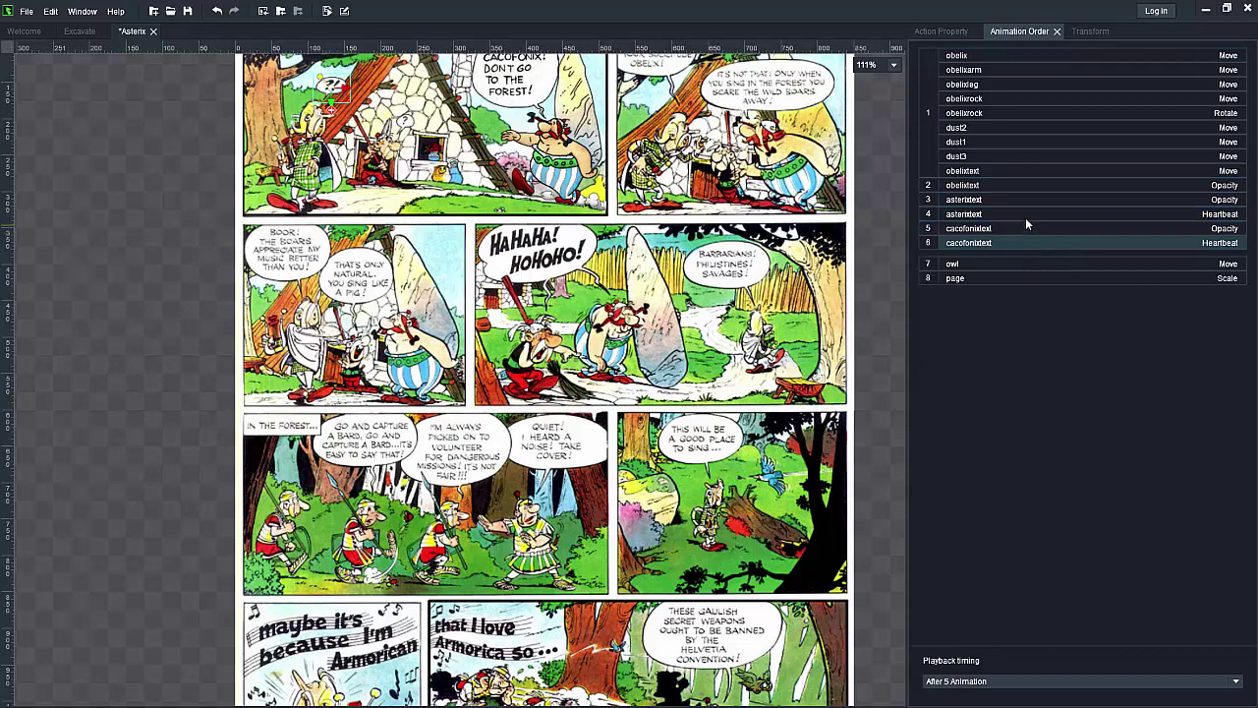
pyautogui.moveTo(1022, 209)
pyautogui.mouseDown()
pyautogui.moveTo(1006, 175)
pyautogui.moveTo(1012, 205)
pyautogui.mouseUp()
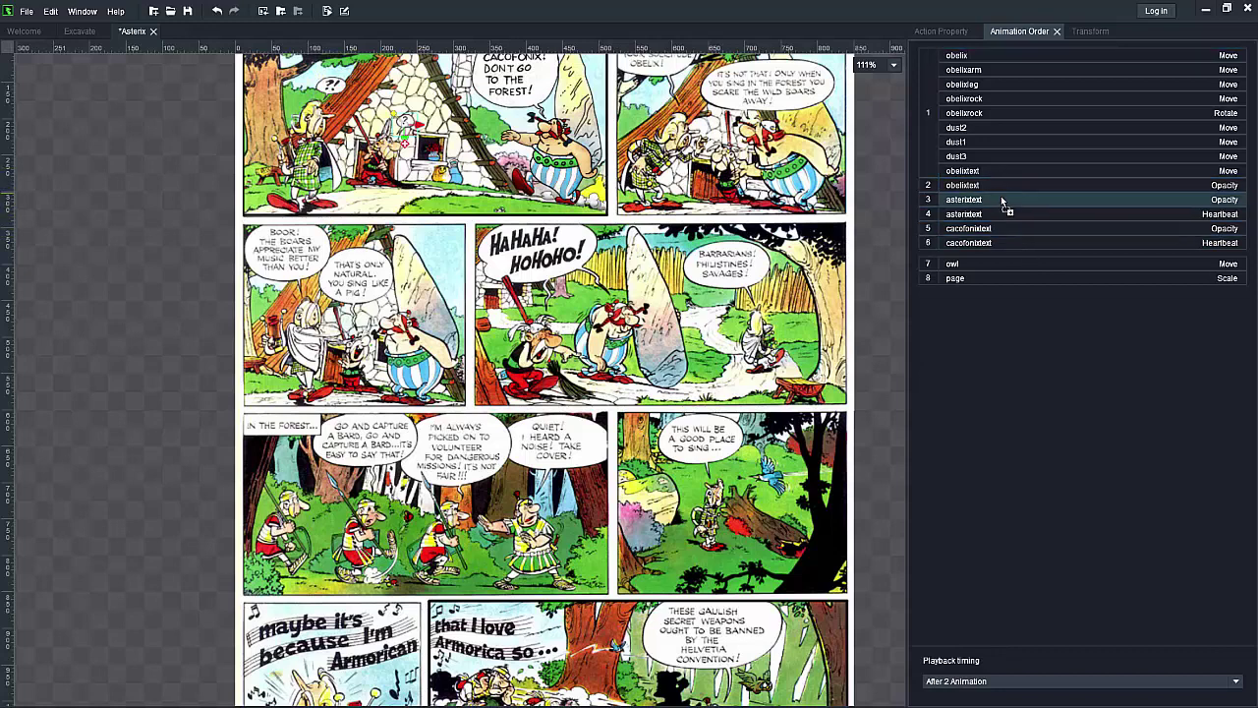
pyautogui.moveTo(1003, 187)
pyautogui.mouseDown()
pyautogui.moveTo(971, 129)
pyautogui.moveTo(979, 99)
pyautogui.moveTo(1015, 175)
pyautogui.moveTo(999, 174)
pyautogui.moveTo(1002, 188)
pyautogui.mouseUp()
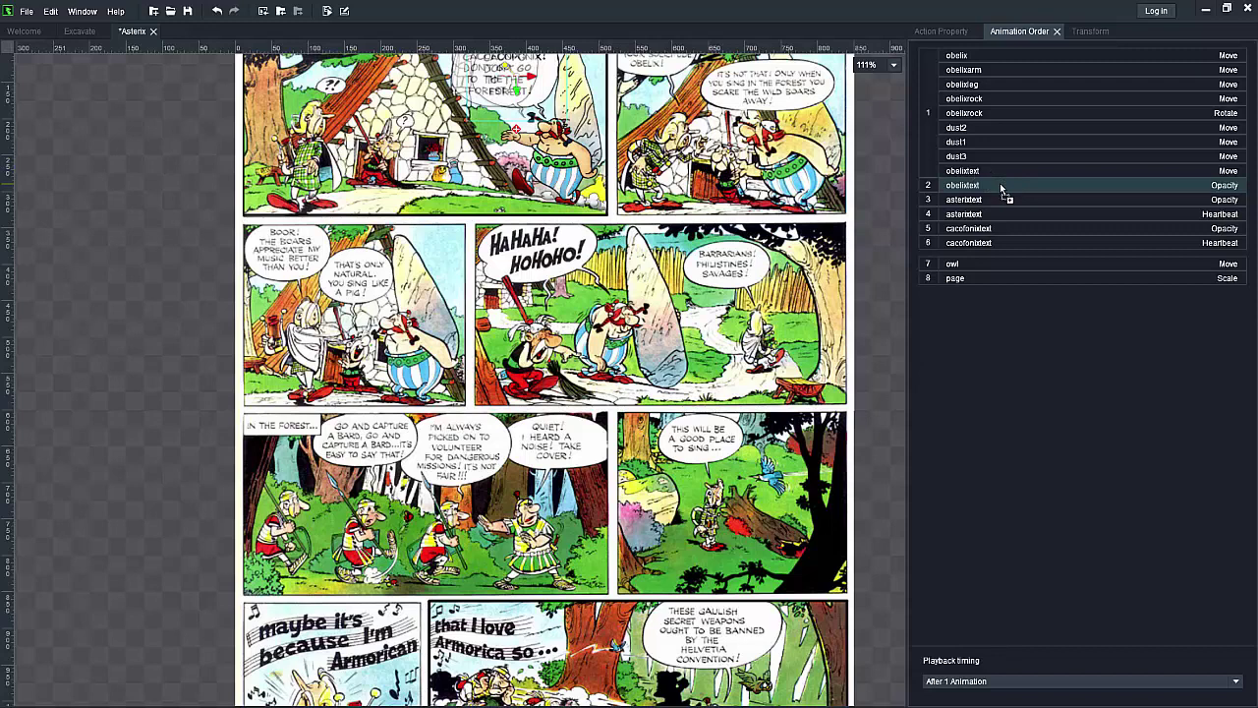
pyautogui.click(951, 265)
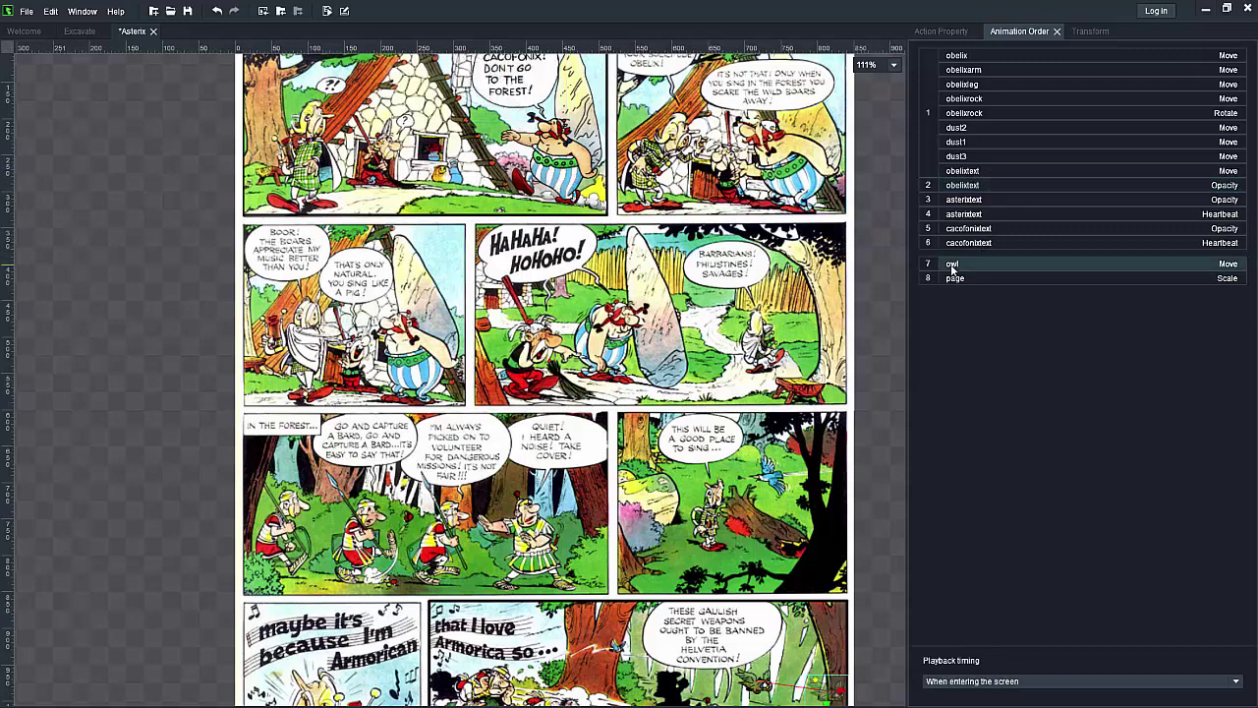
pyautogui.click(954, 278)
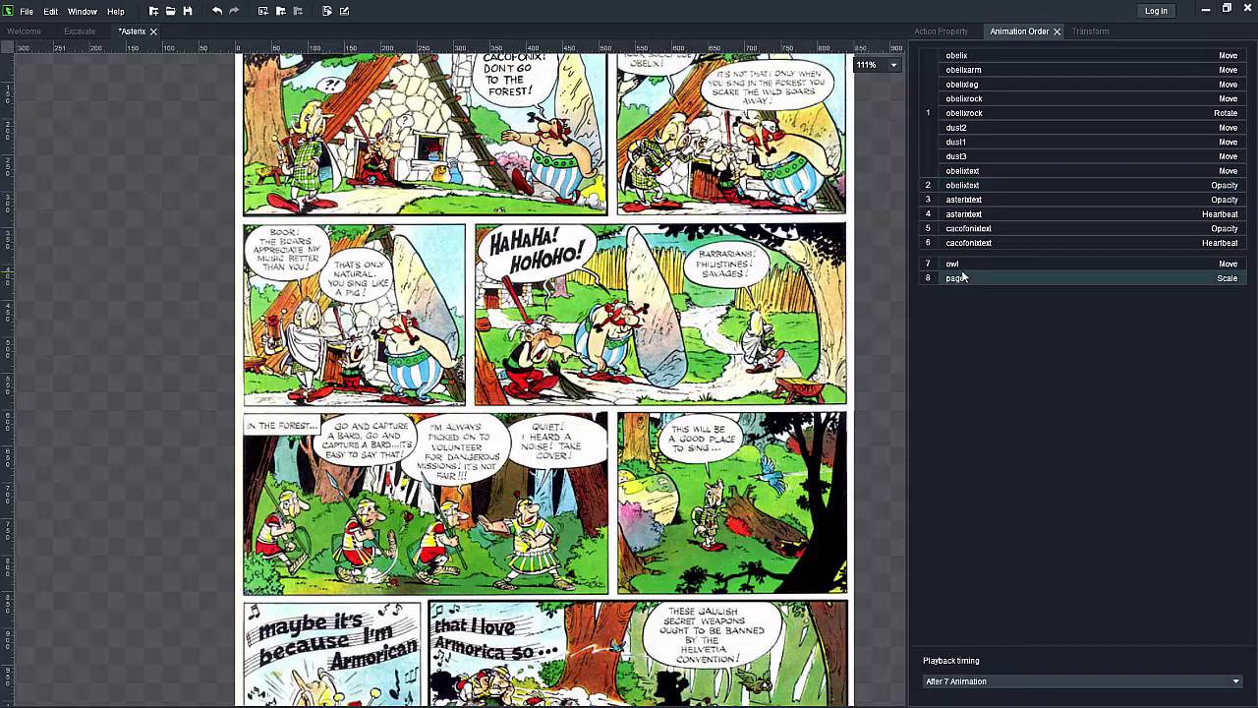
pyautogui.click(953, 265)
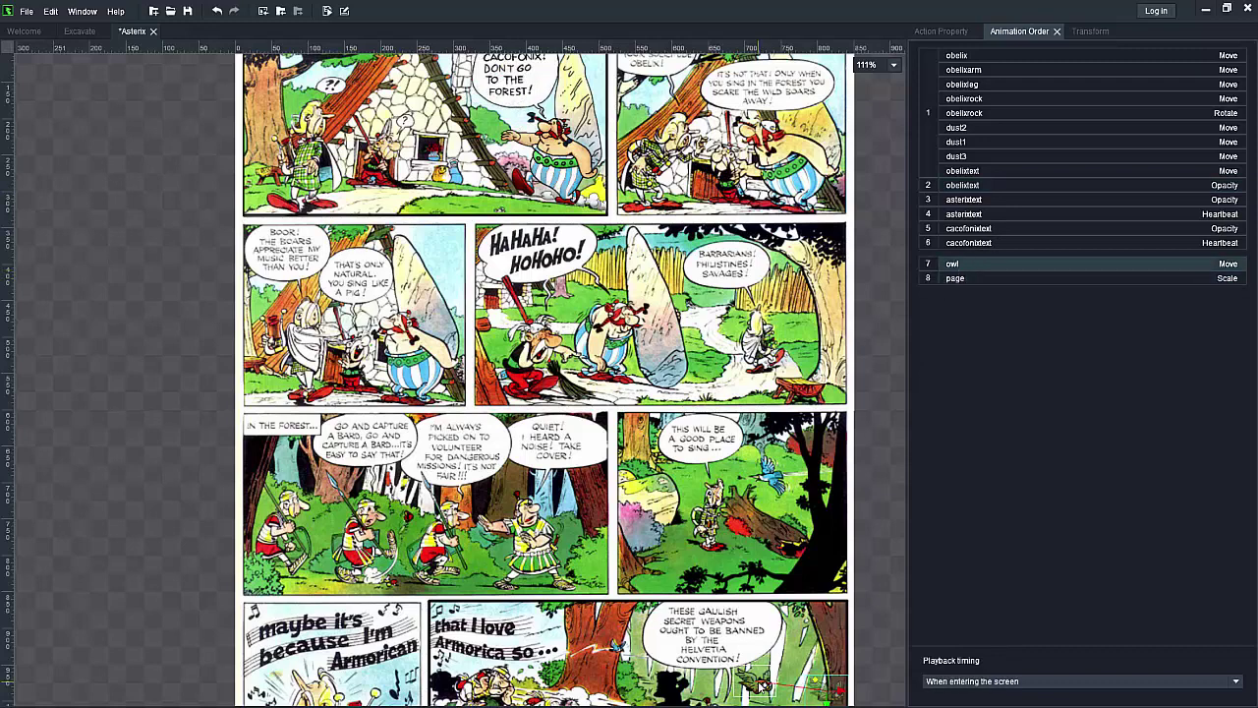
pyautogui.moveTo(864, 531); pyautogui.dragTo(727, 241)
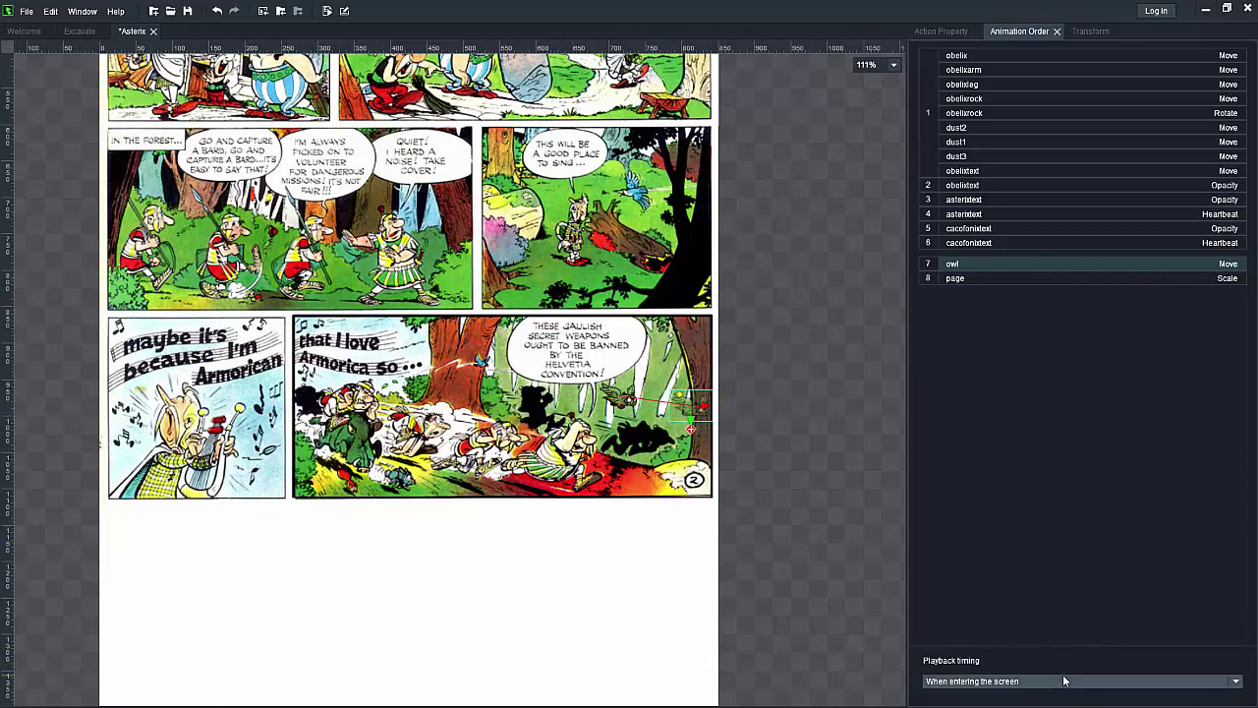
pyautogui.click(1029, 280)
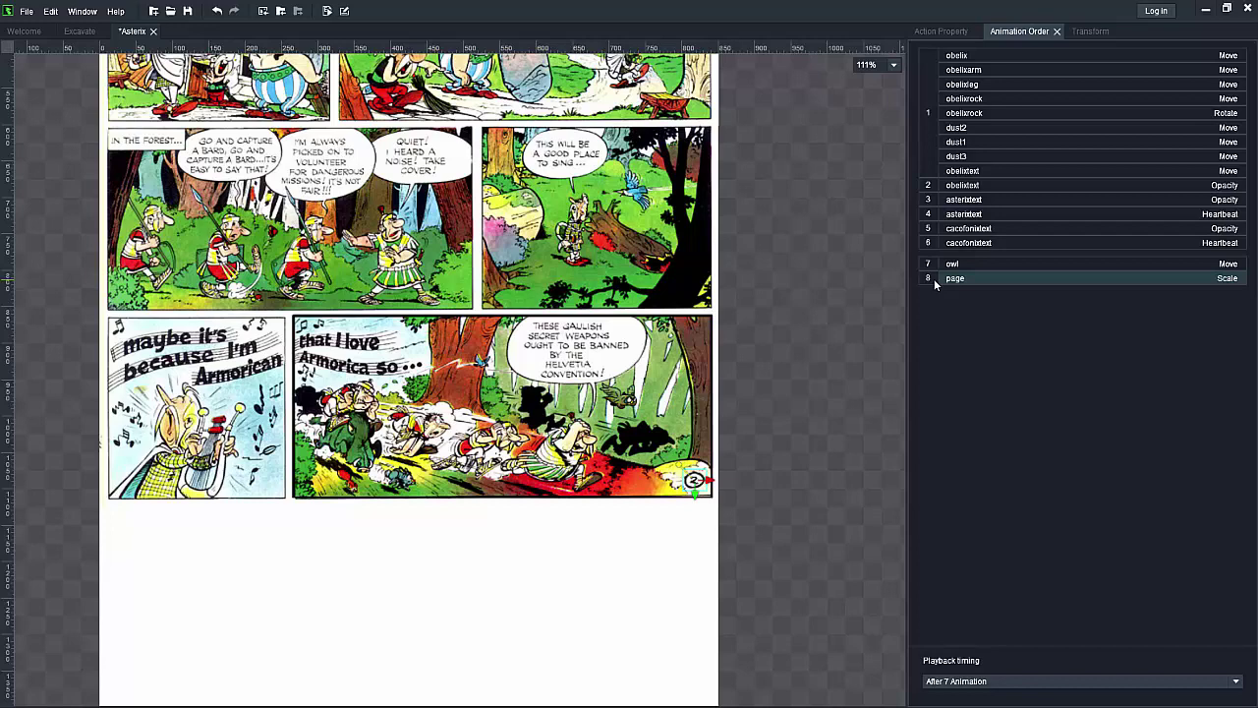
pyautogui.click(958, 265)
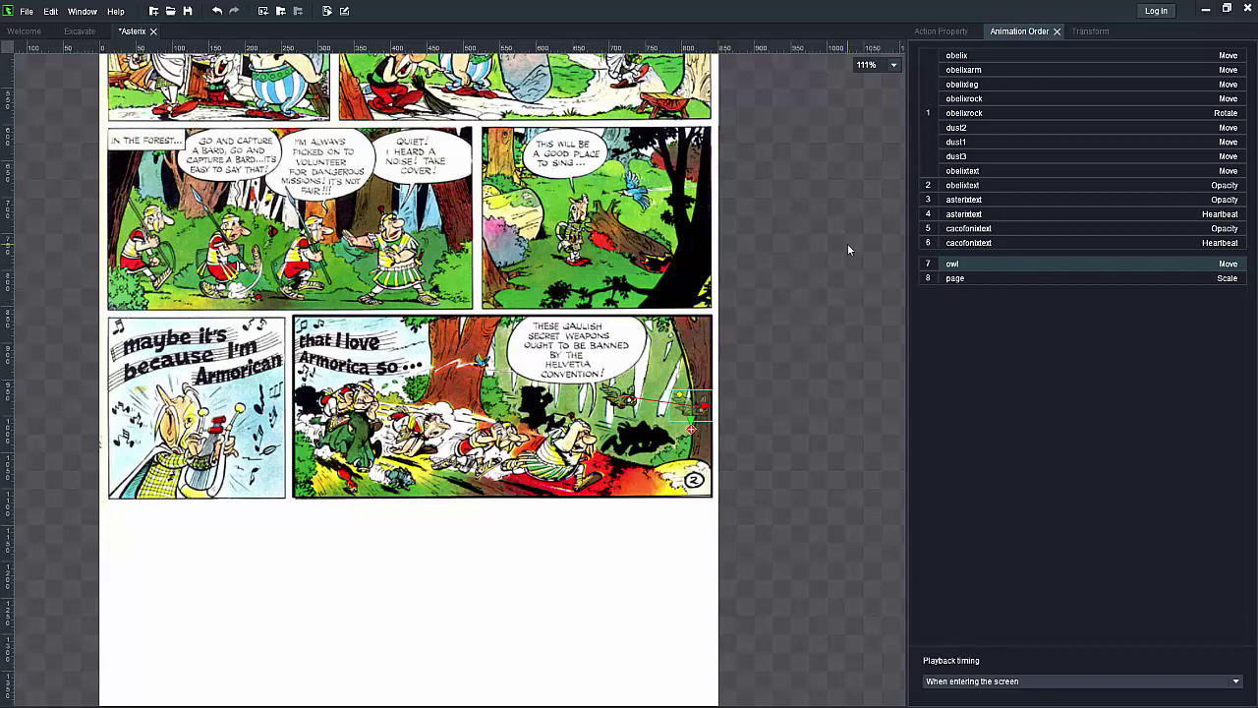
pyautogui.moveTo(871, 314)
pyautogui.mouseDown()
pyautogui.moveTo(907, 431)
pyautogui.moveTo(853, 611)
pyautogui.mouseUp()
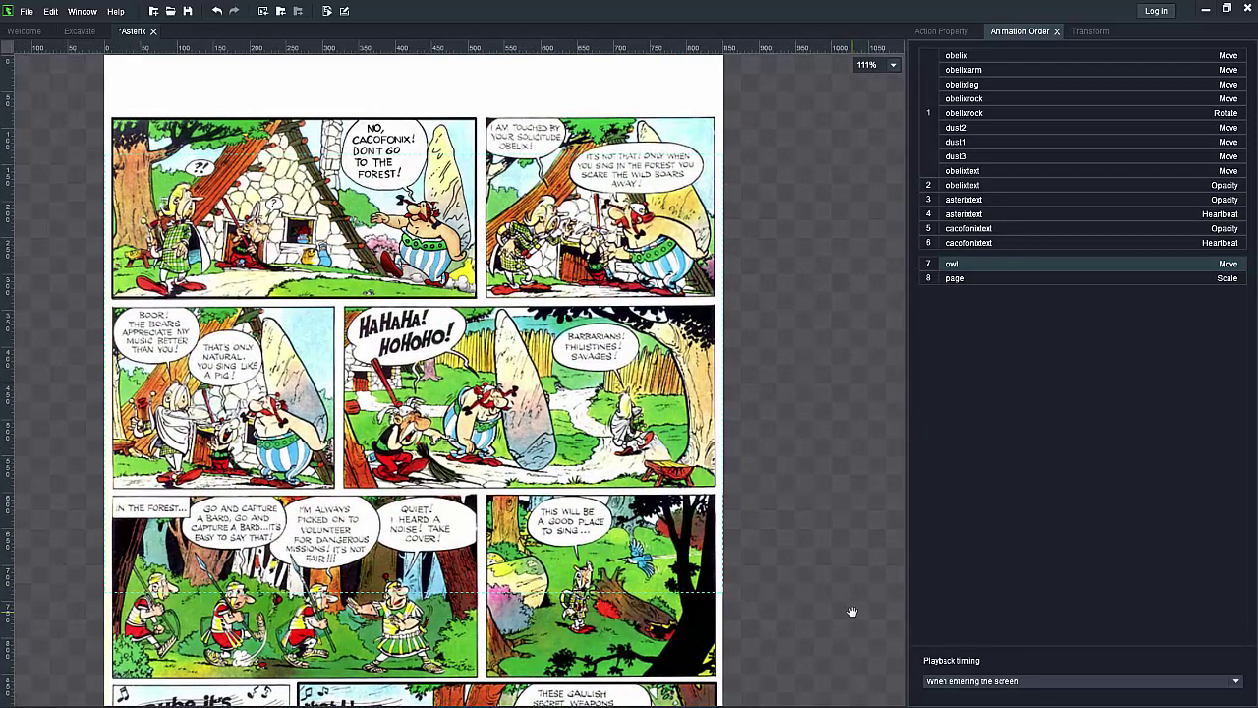
pyautogui.moveTo(852, 611)
pyautogui.mouseDown()
pyautogui.moveTo(812, 483)
pyautogui.moveTo(884, 369)
pyautogui.mouseUp()
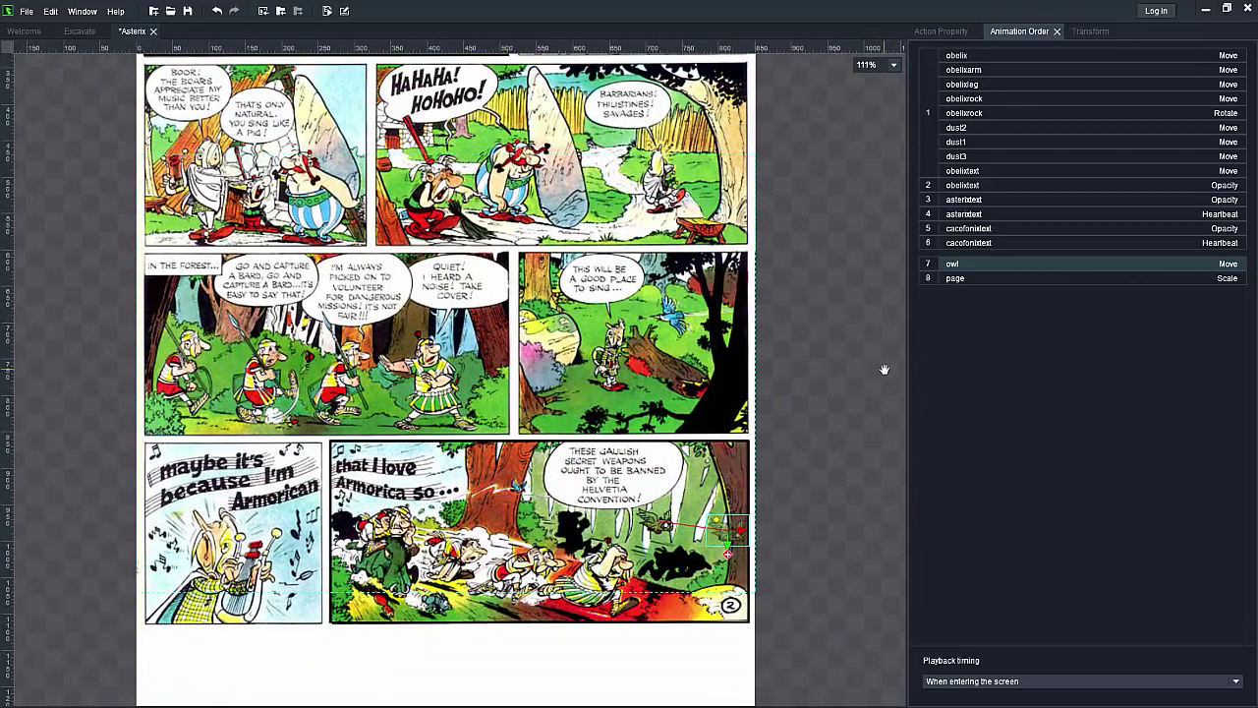